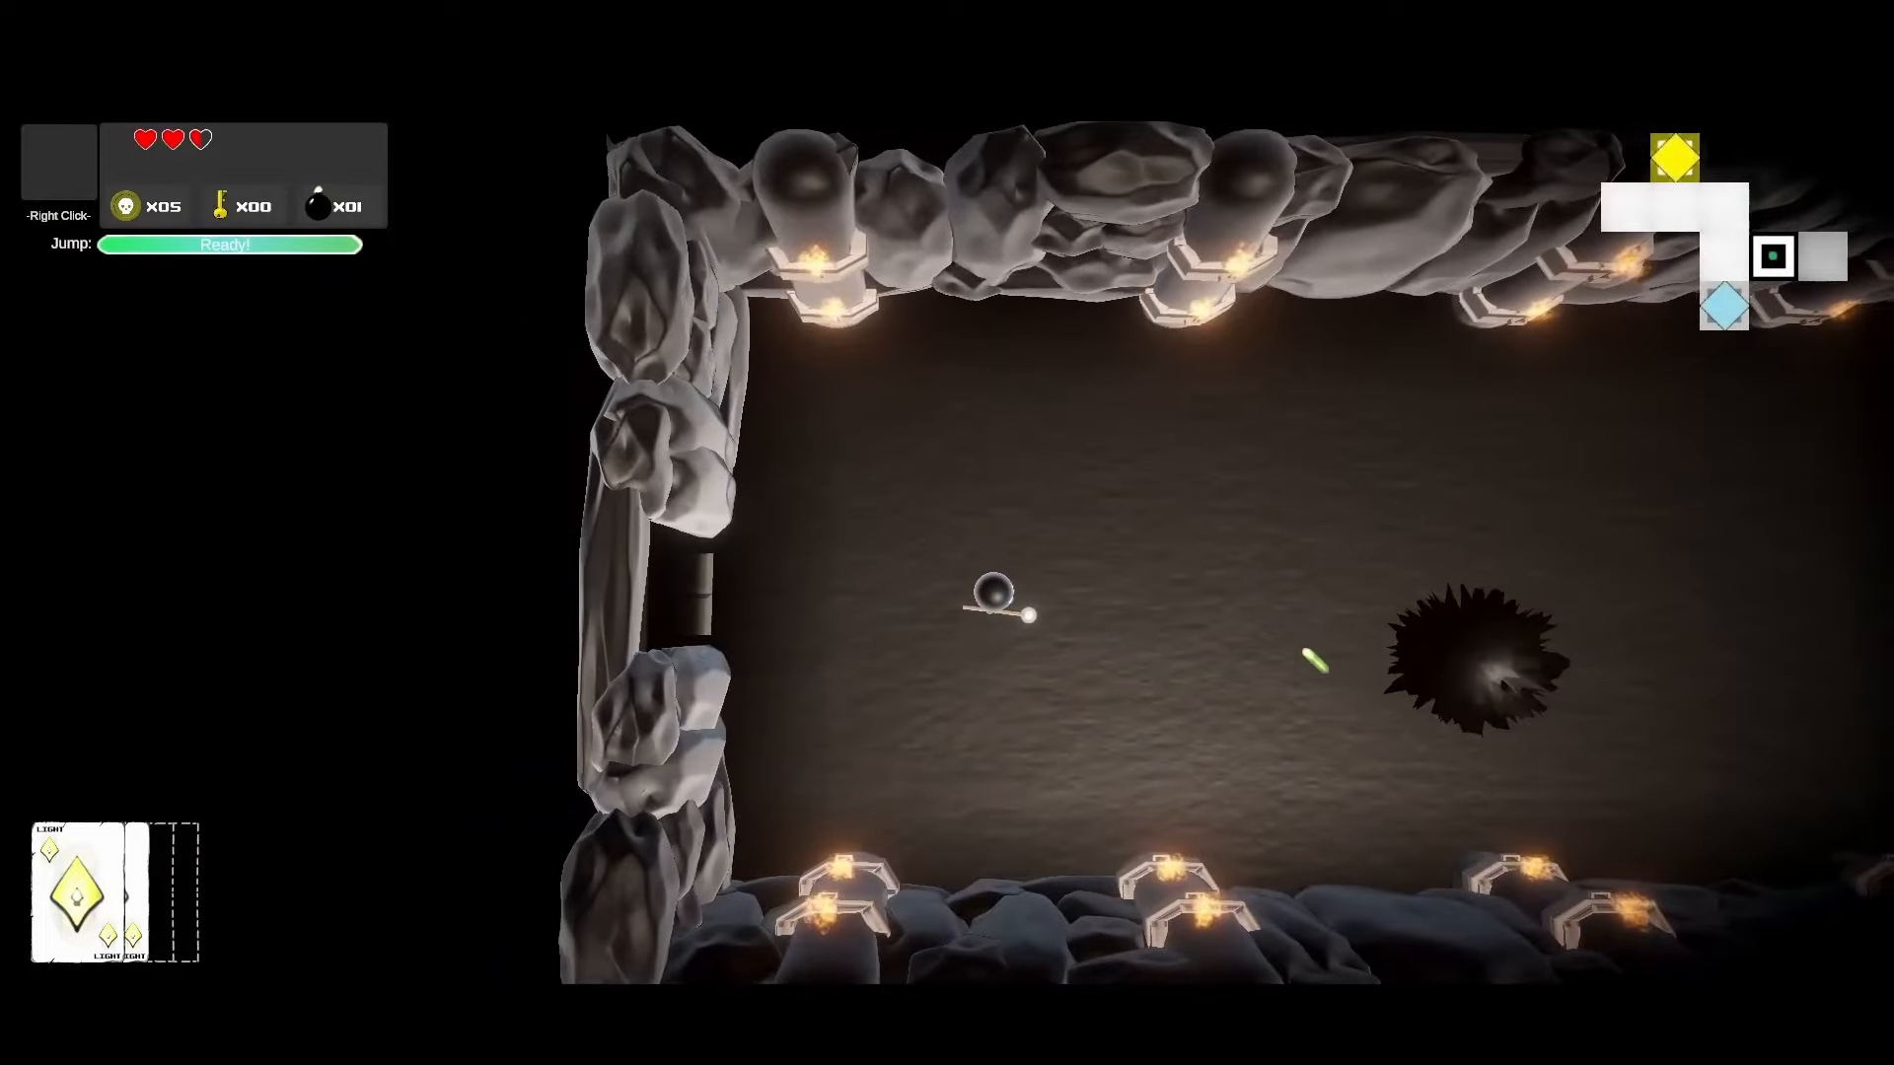
Step: Shoot the spiky blob twice, then dash through the door into the next room
key("w")
left_click(1315, 702)
left_click(1450, 736)
key("s")
key("d")
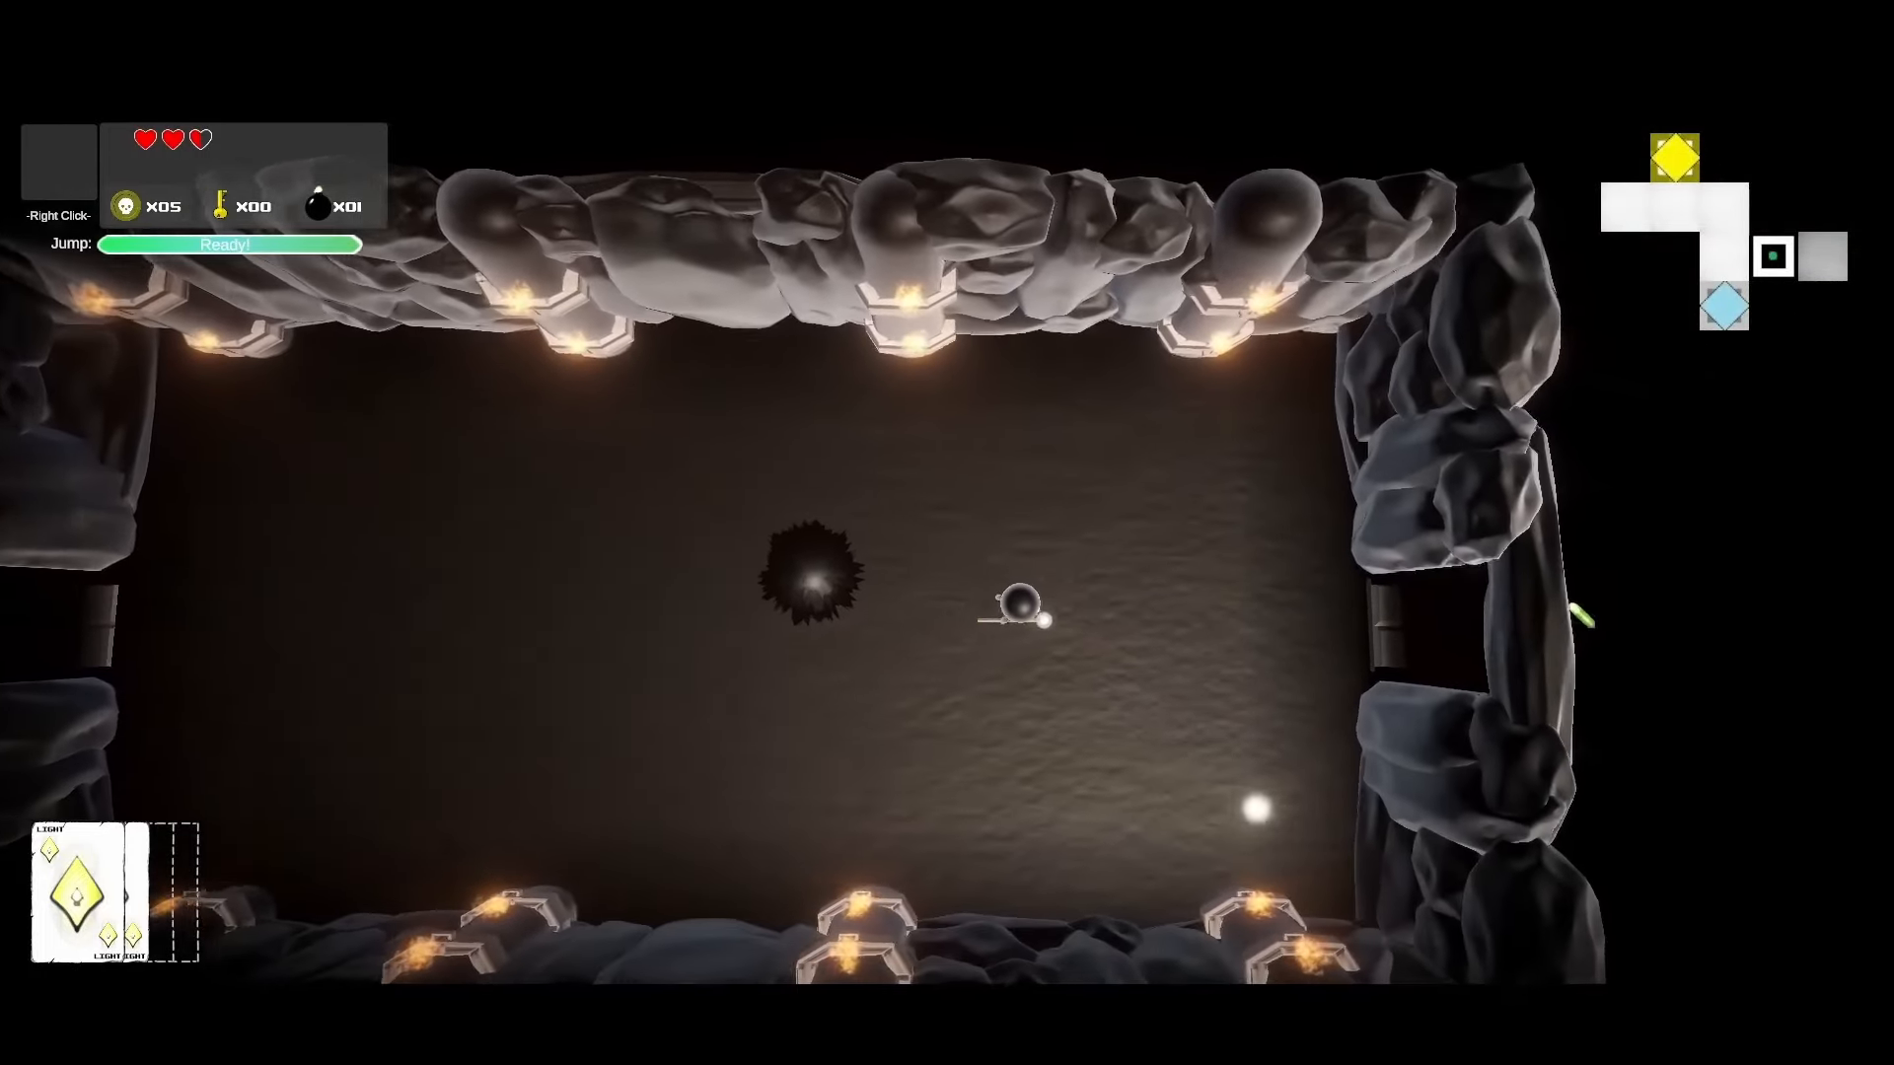
key("space")
Step: Steer the wizard across the spike room and up to the right
key("a")
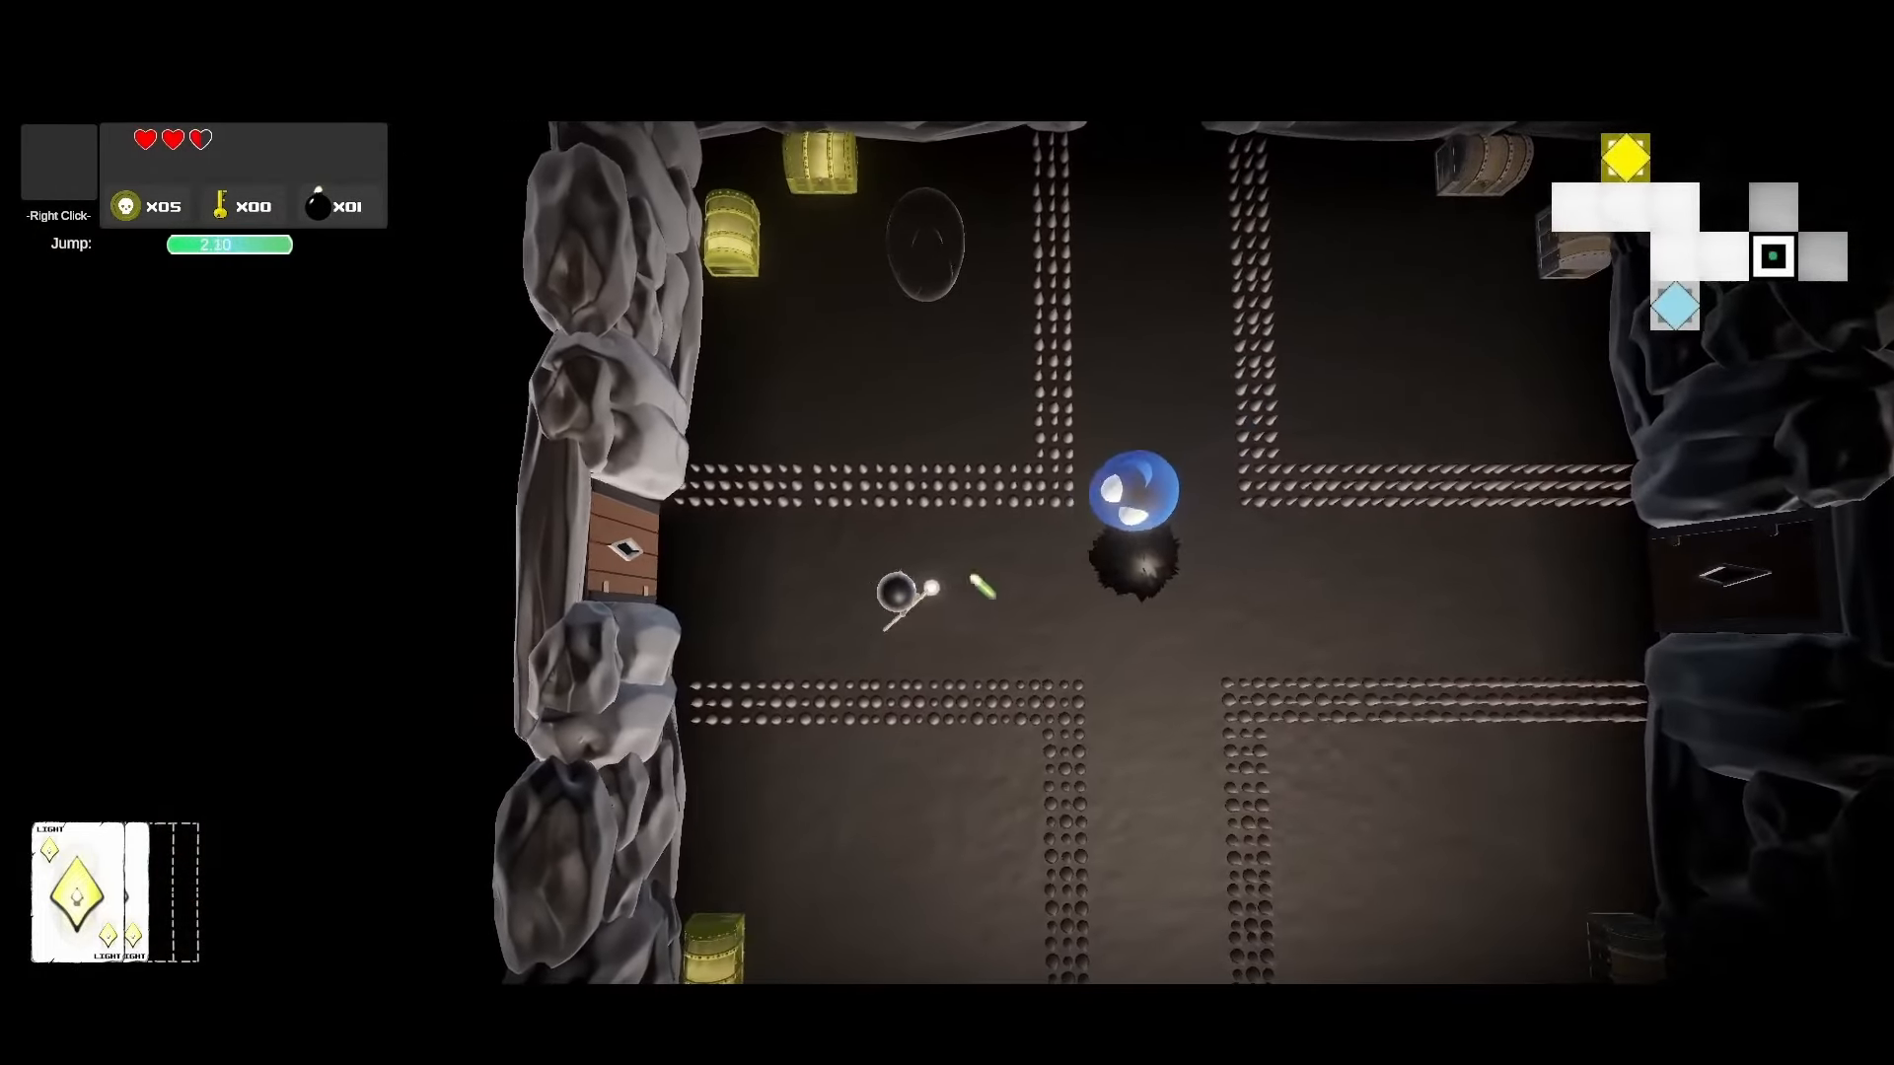
key("s")
key("d")
key("s")
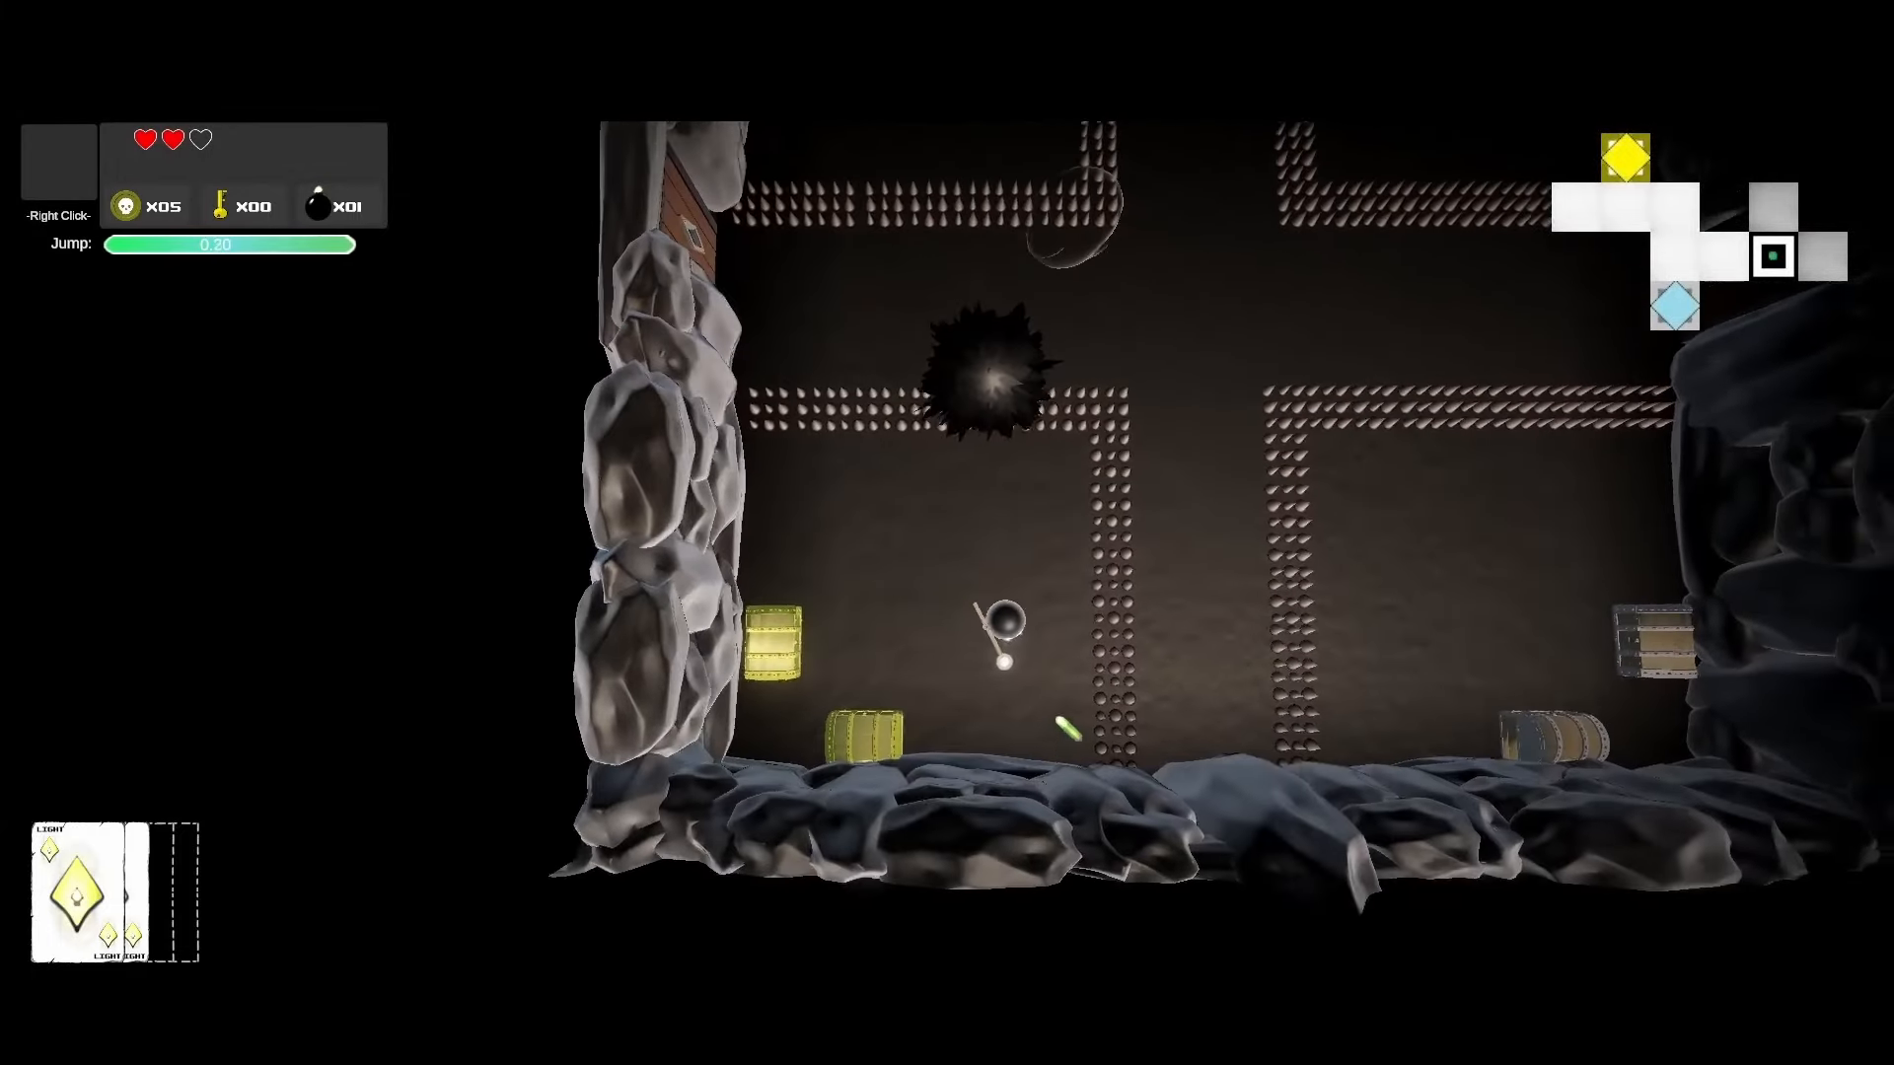
key("a")
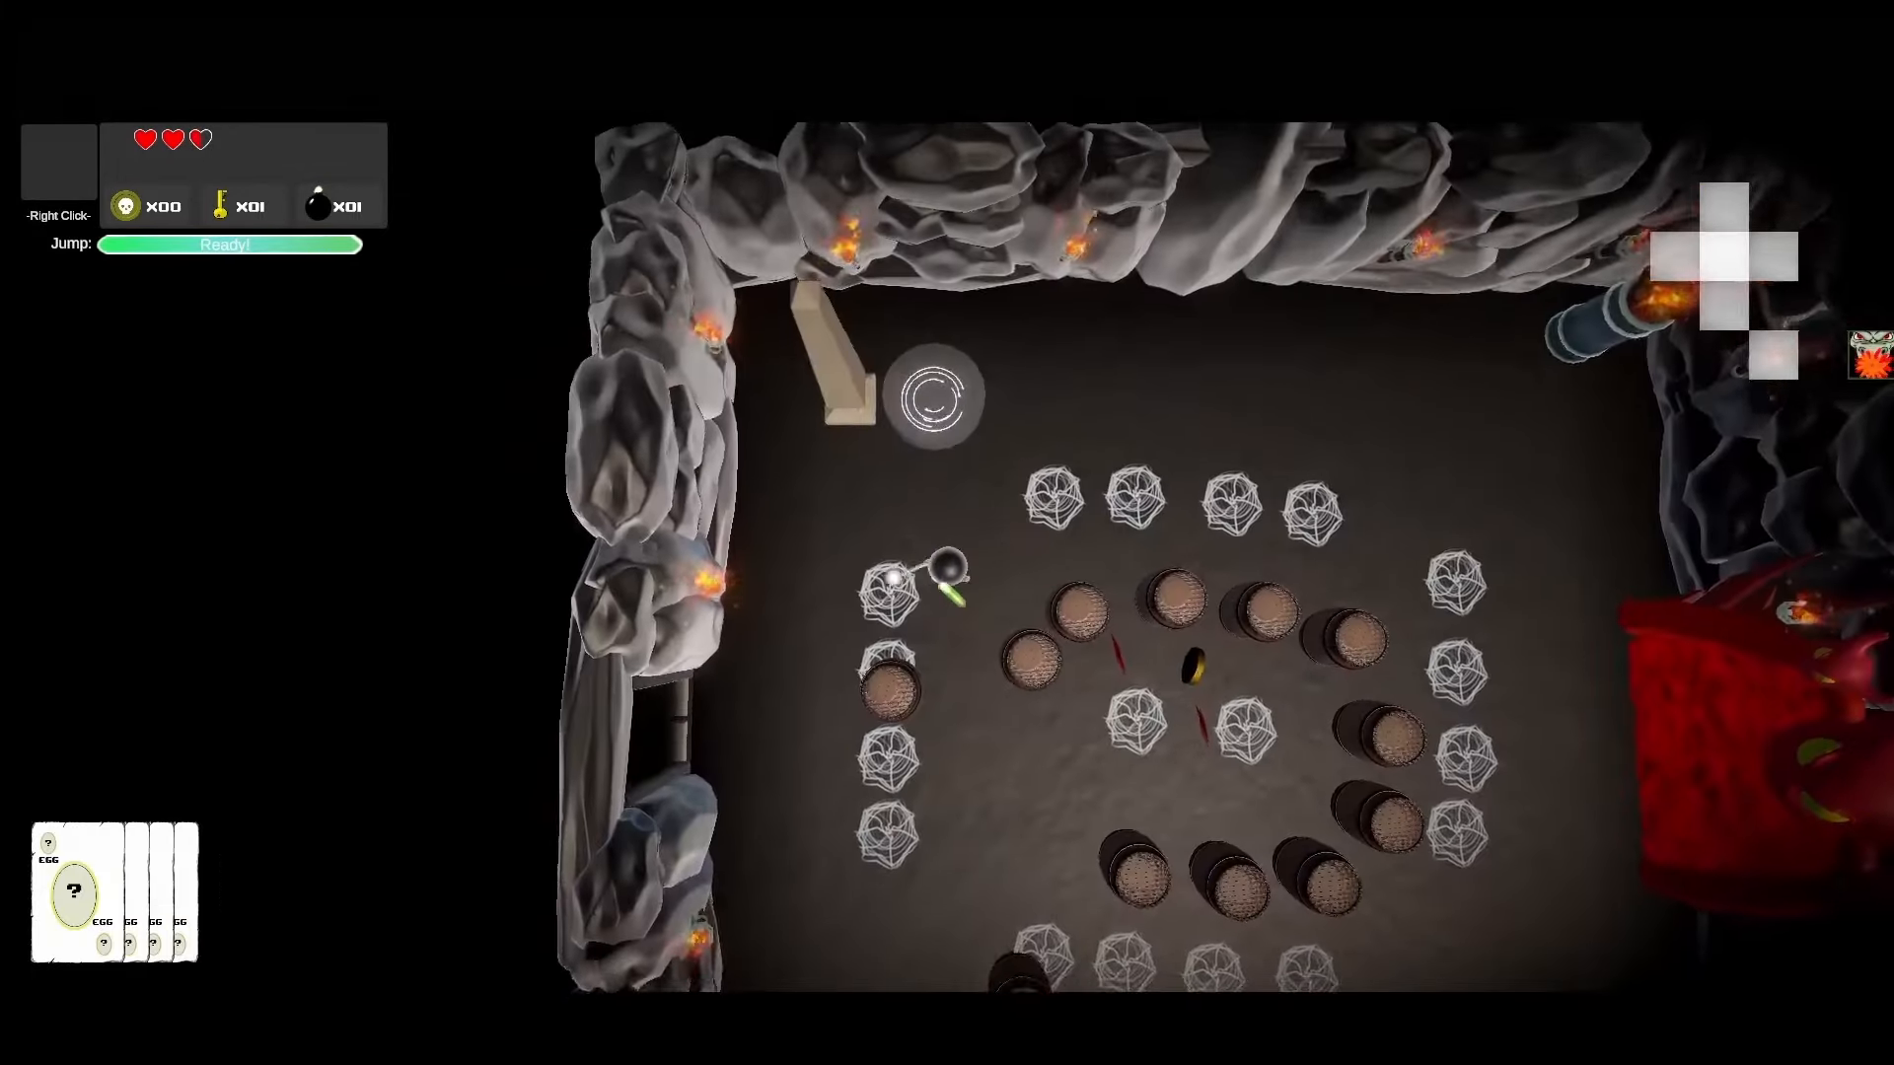
key("w")
key("d")
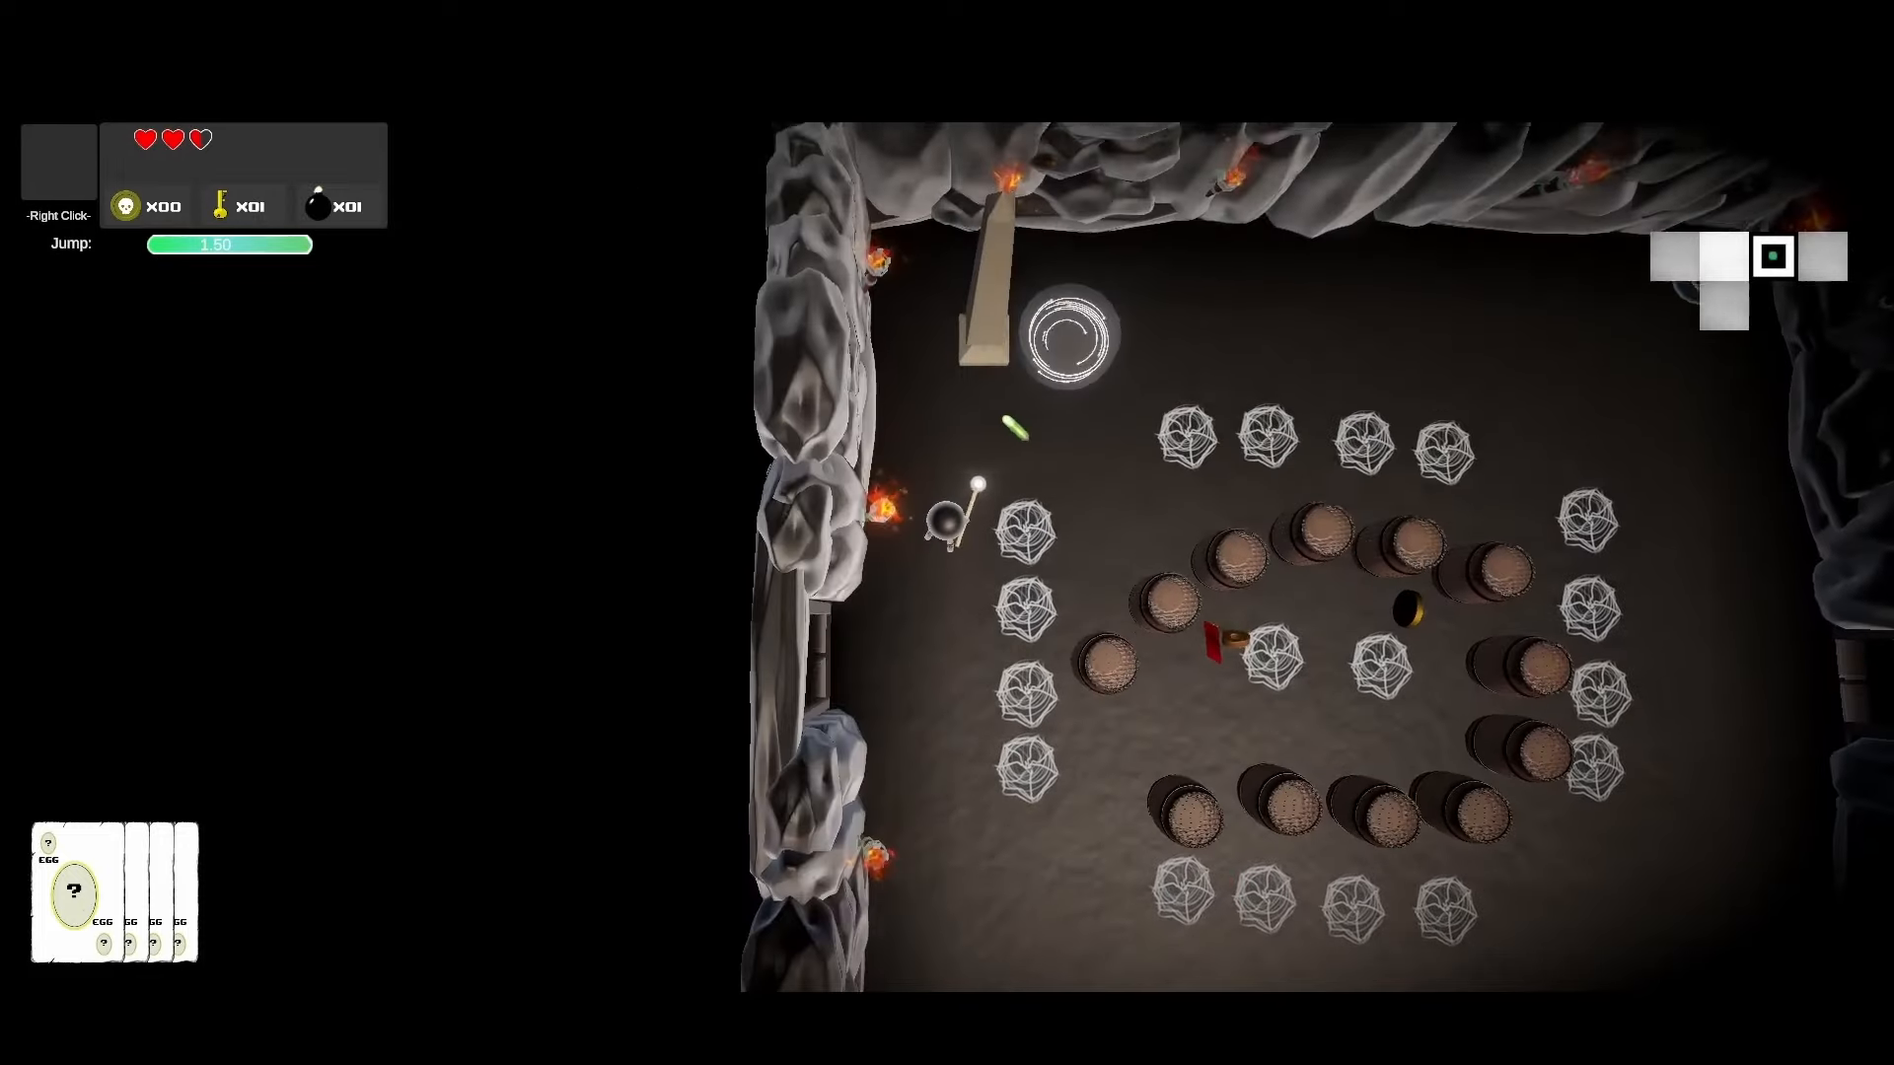
Step: Collect the Attack Damage Up, Shot Speed Up and Run Speed Up pickups
key("w")
key("d")
key("s")
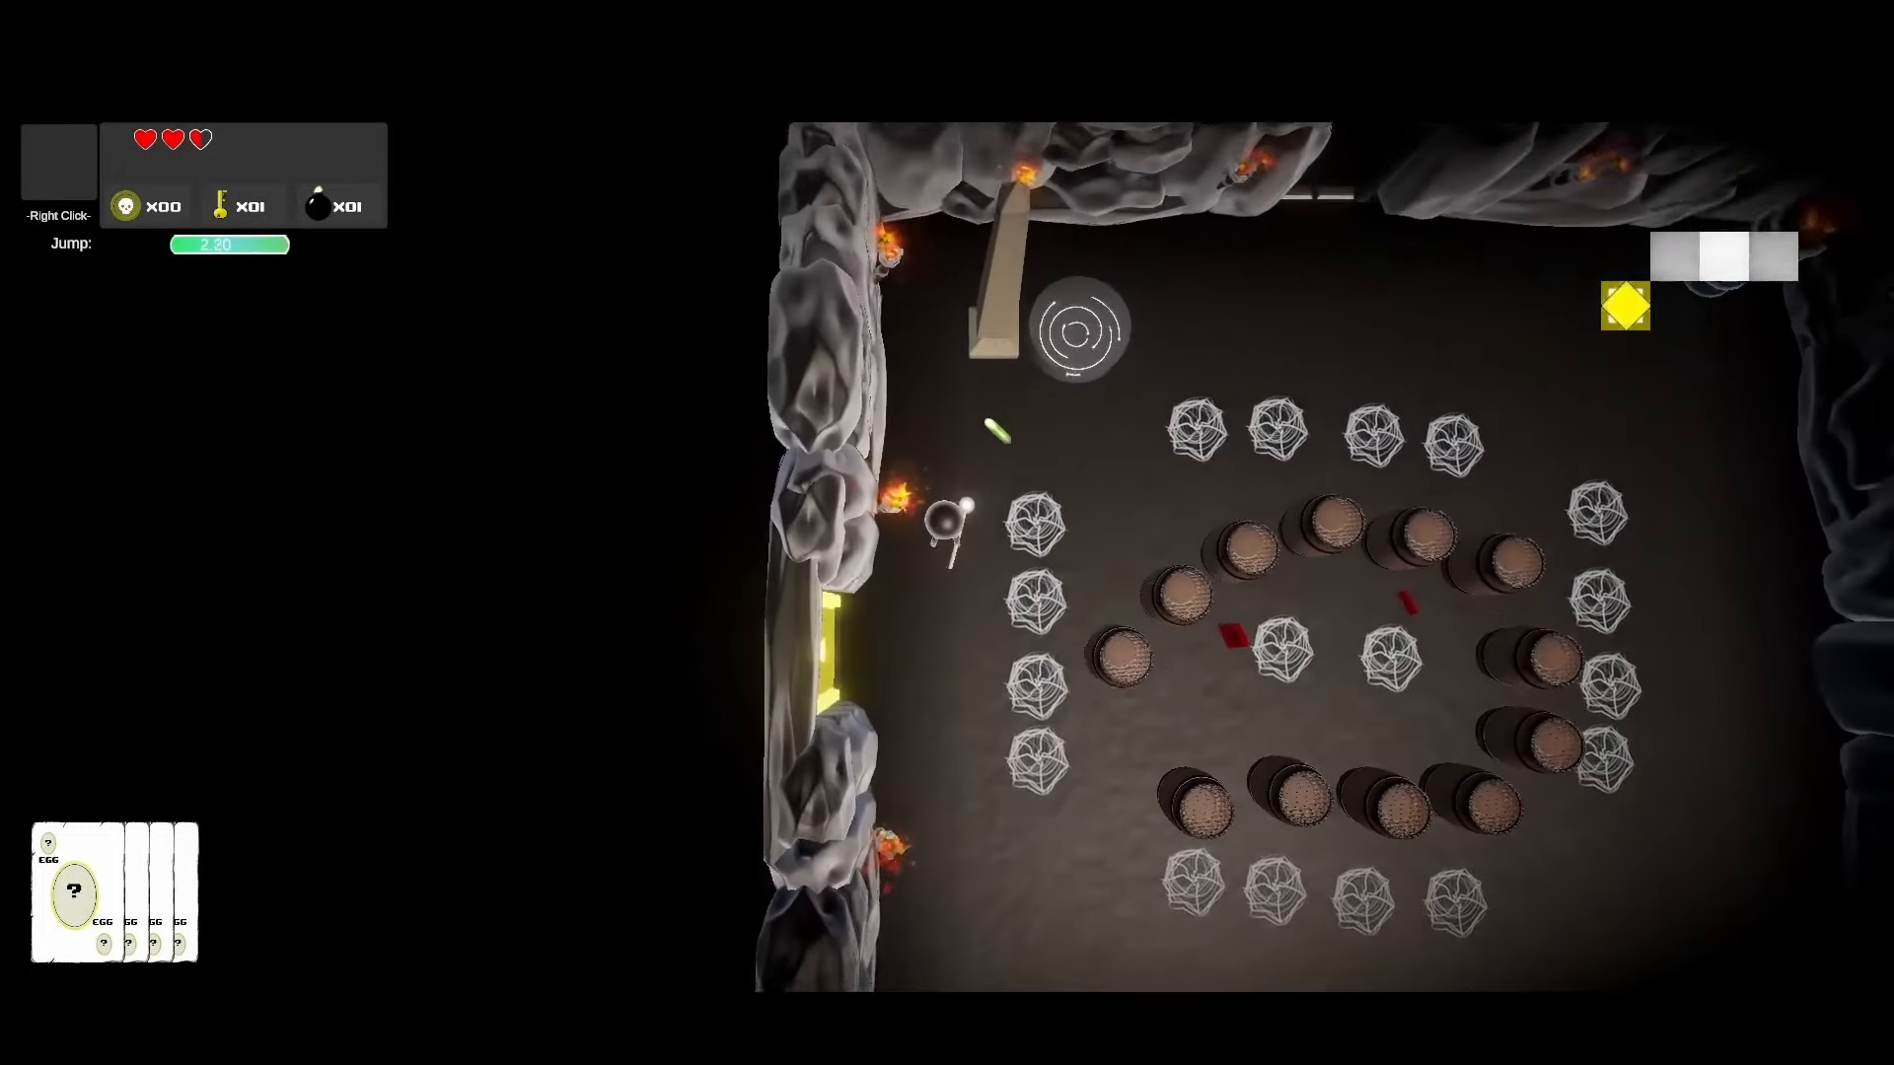
key("w")
key("d")
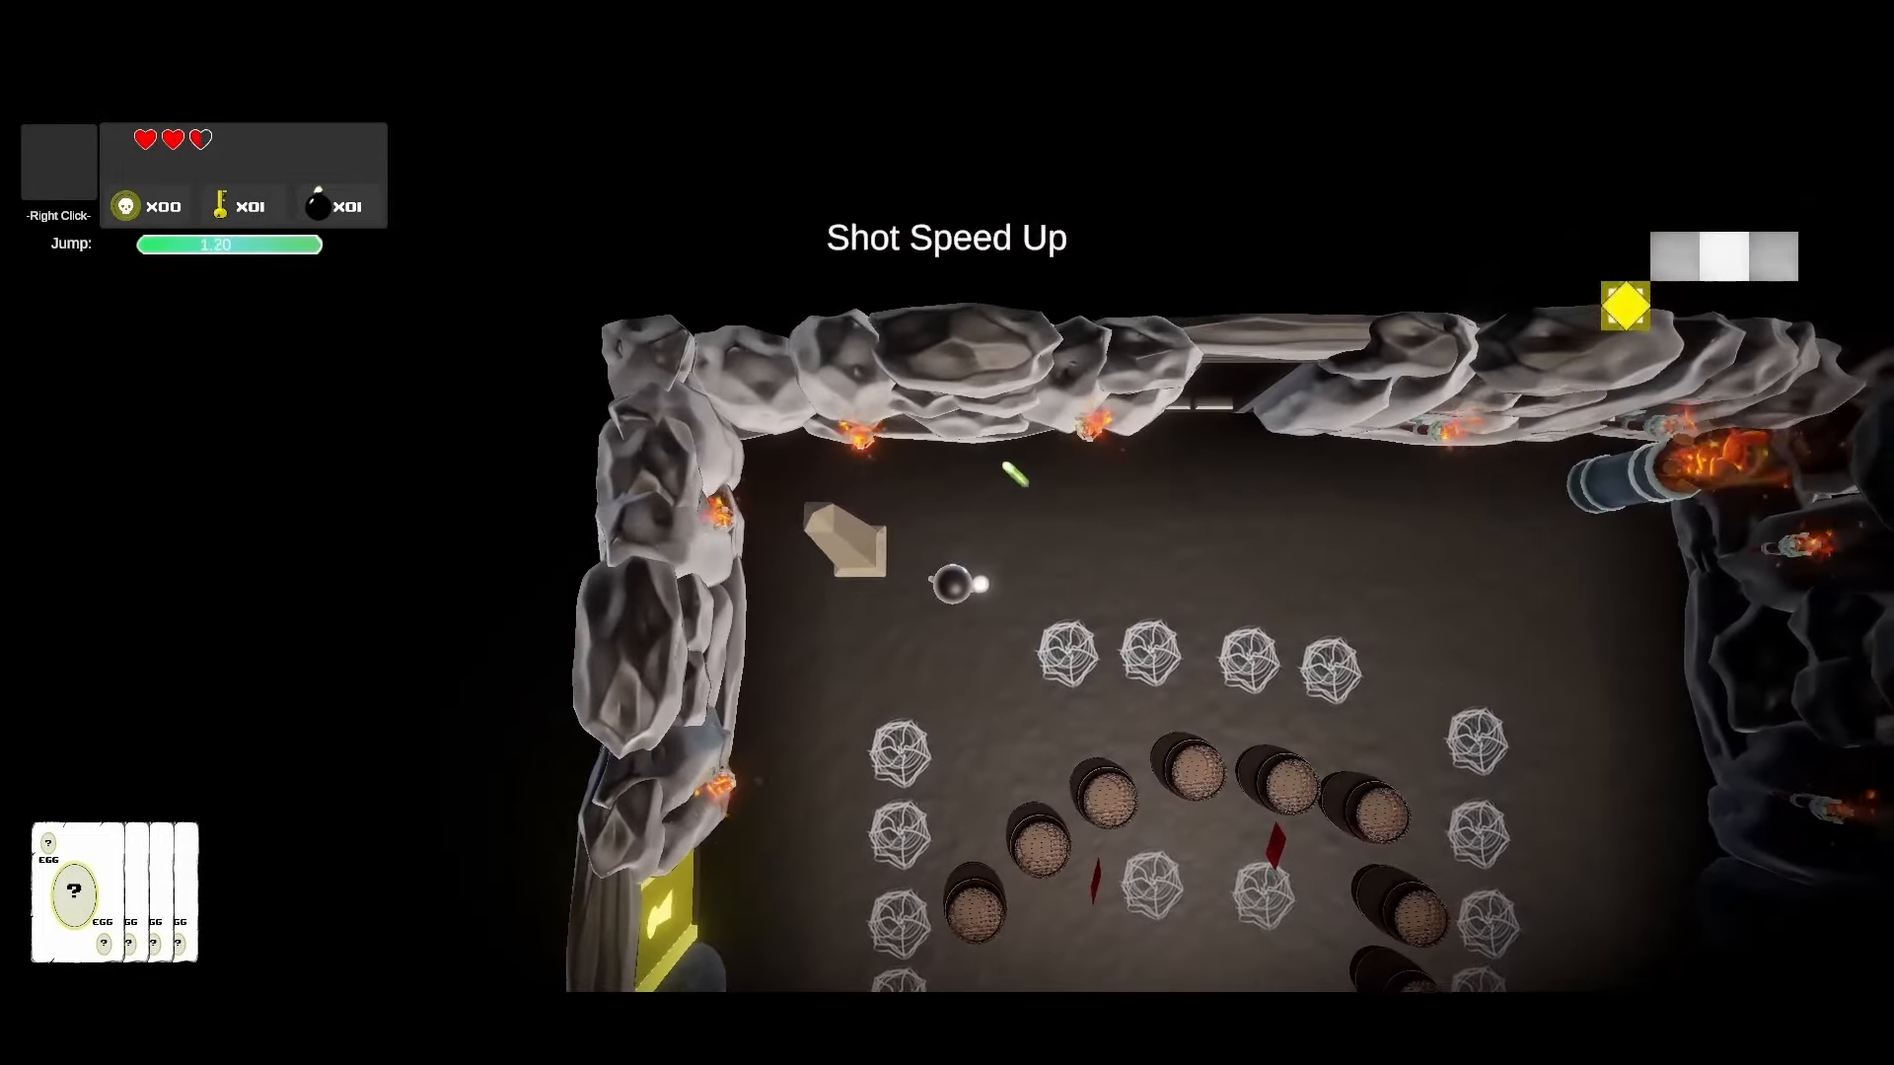
key("s")
key("w")
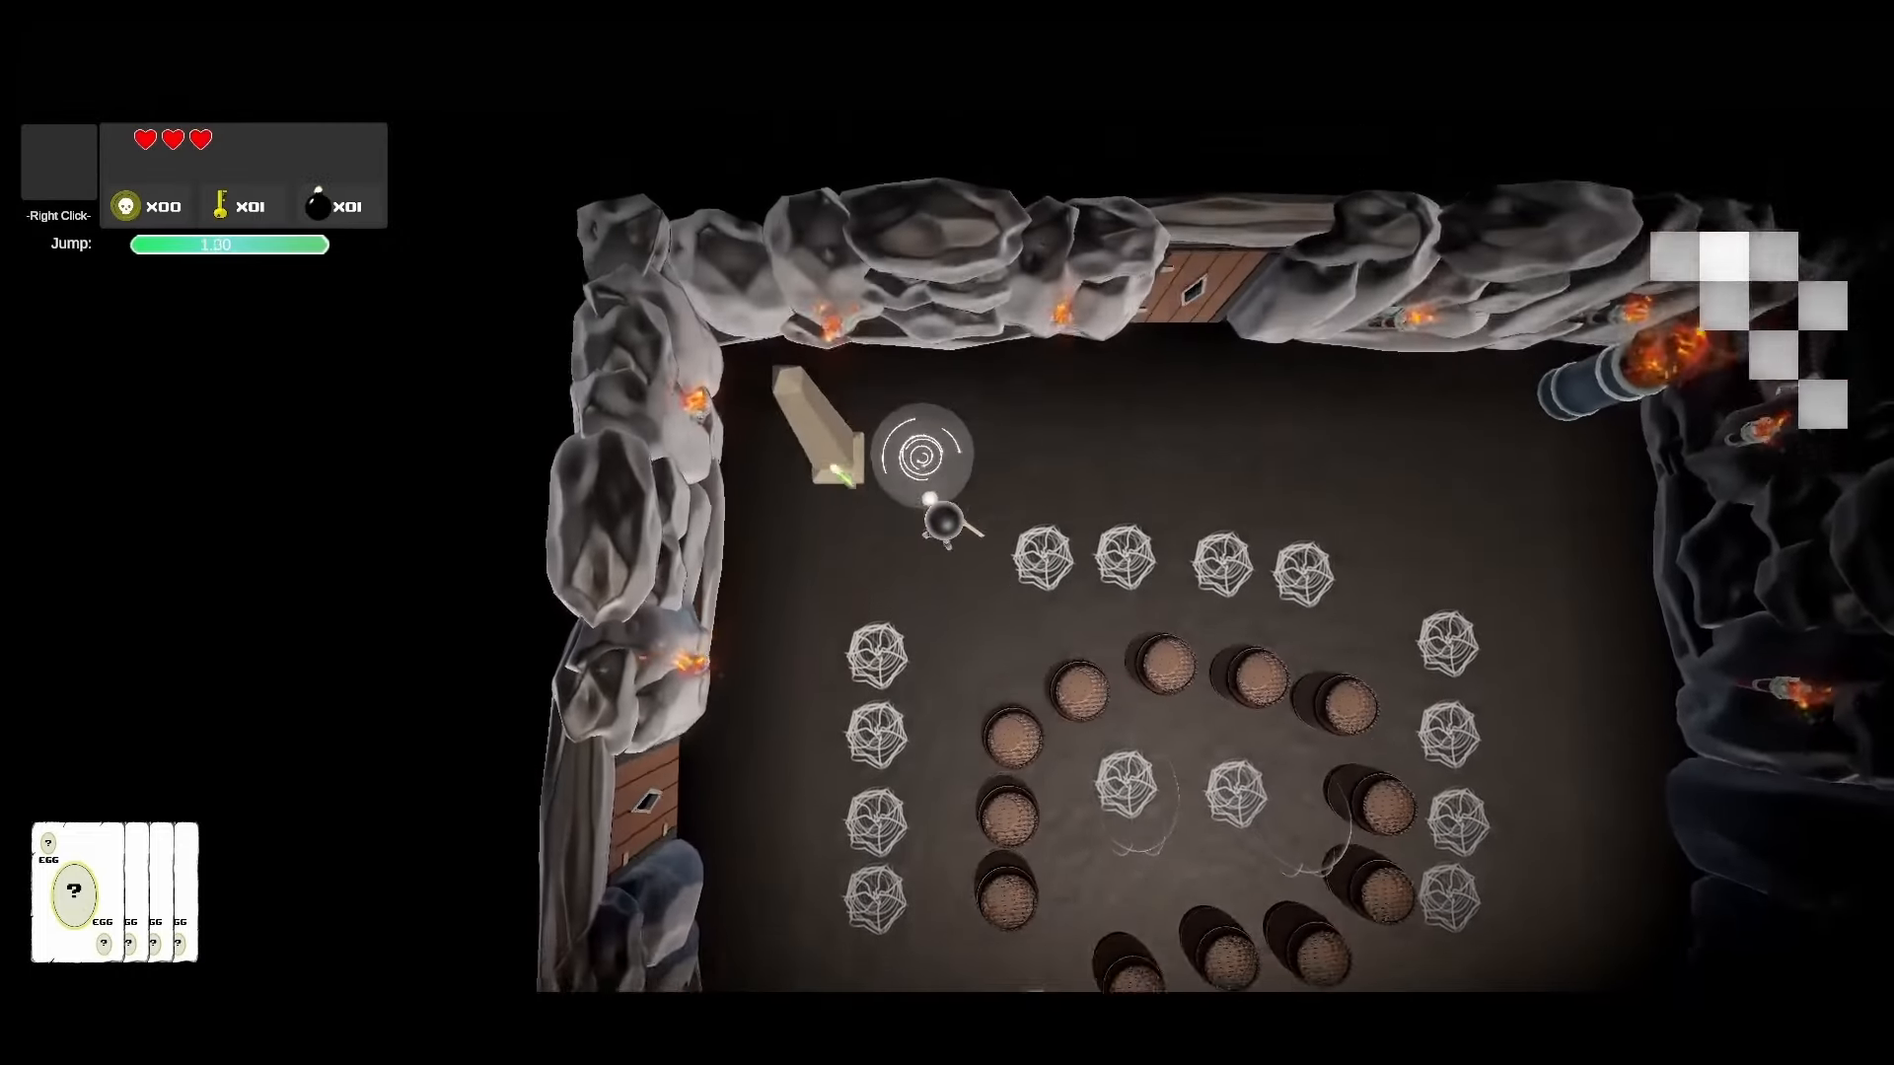
key("s")
key("s")
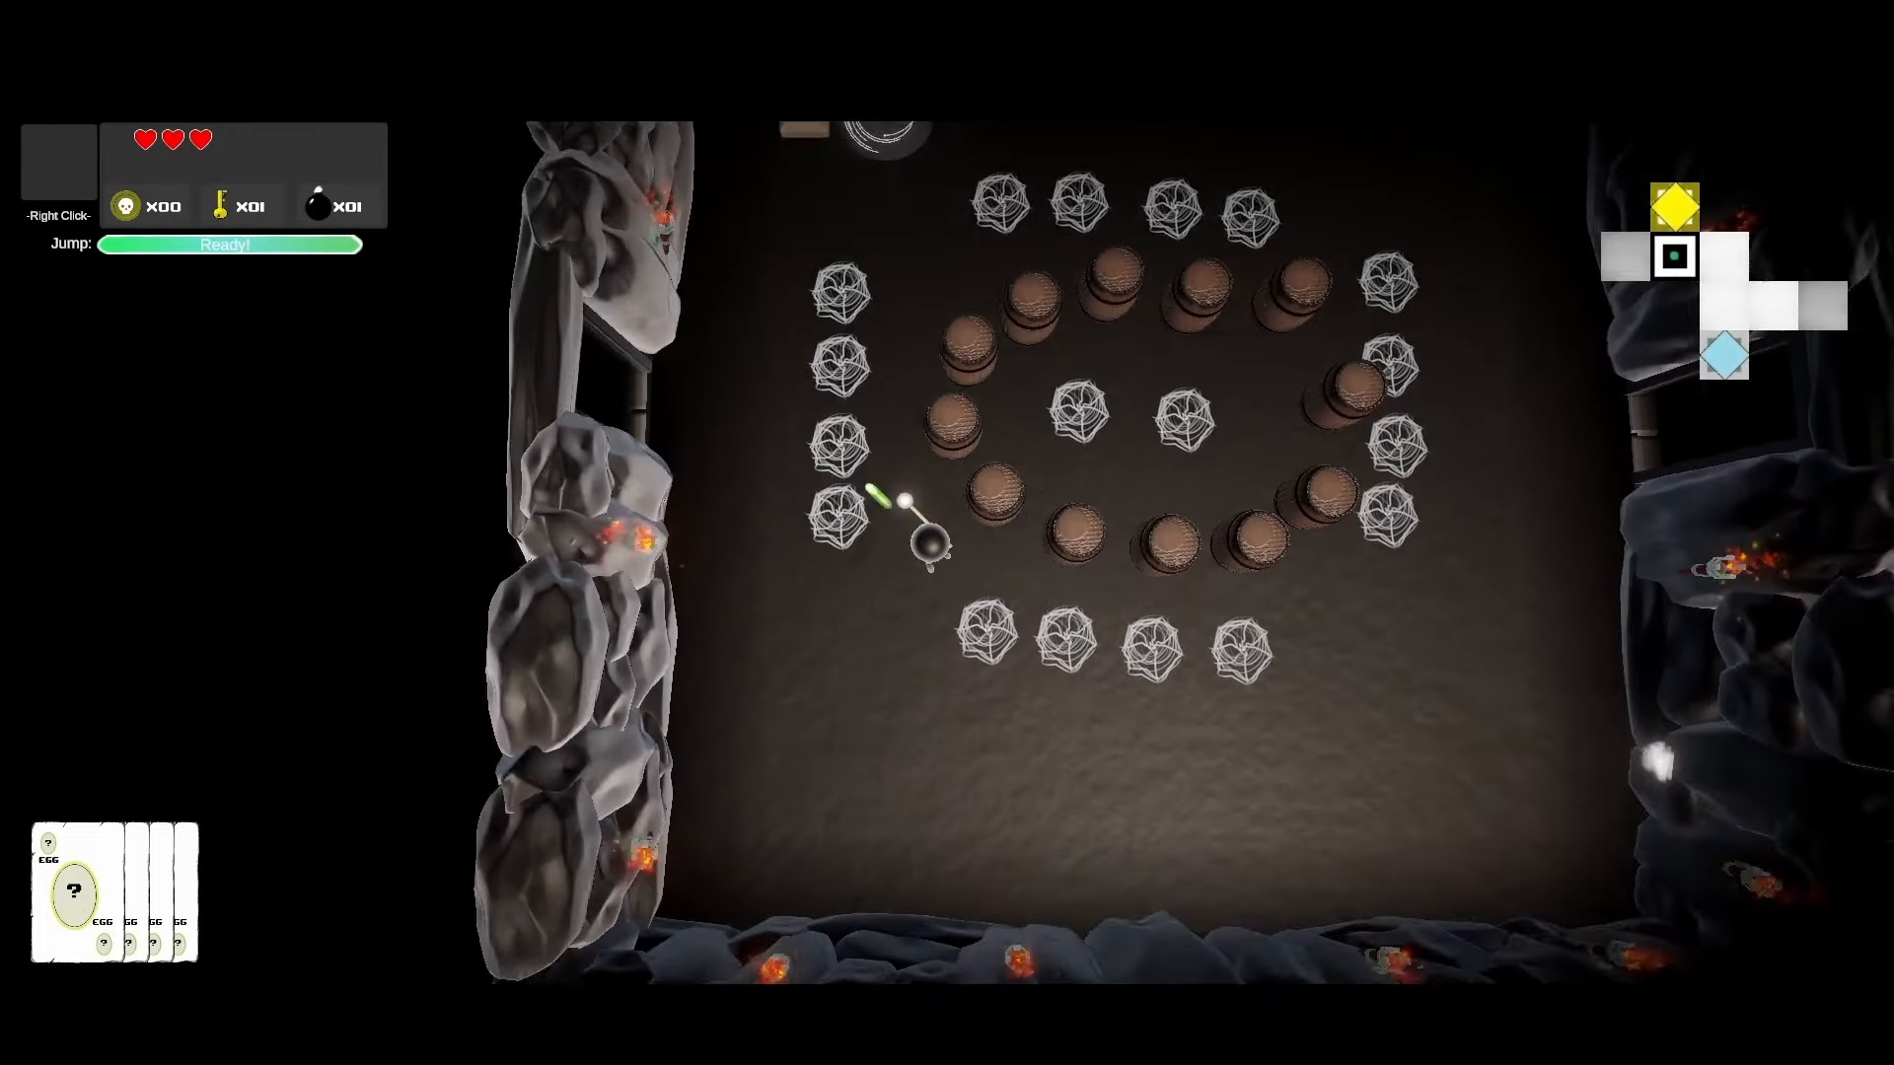
Step: Evade the Black Blob and hit it with the fireball card
key("w")
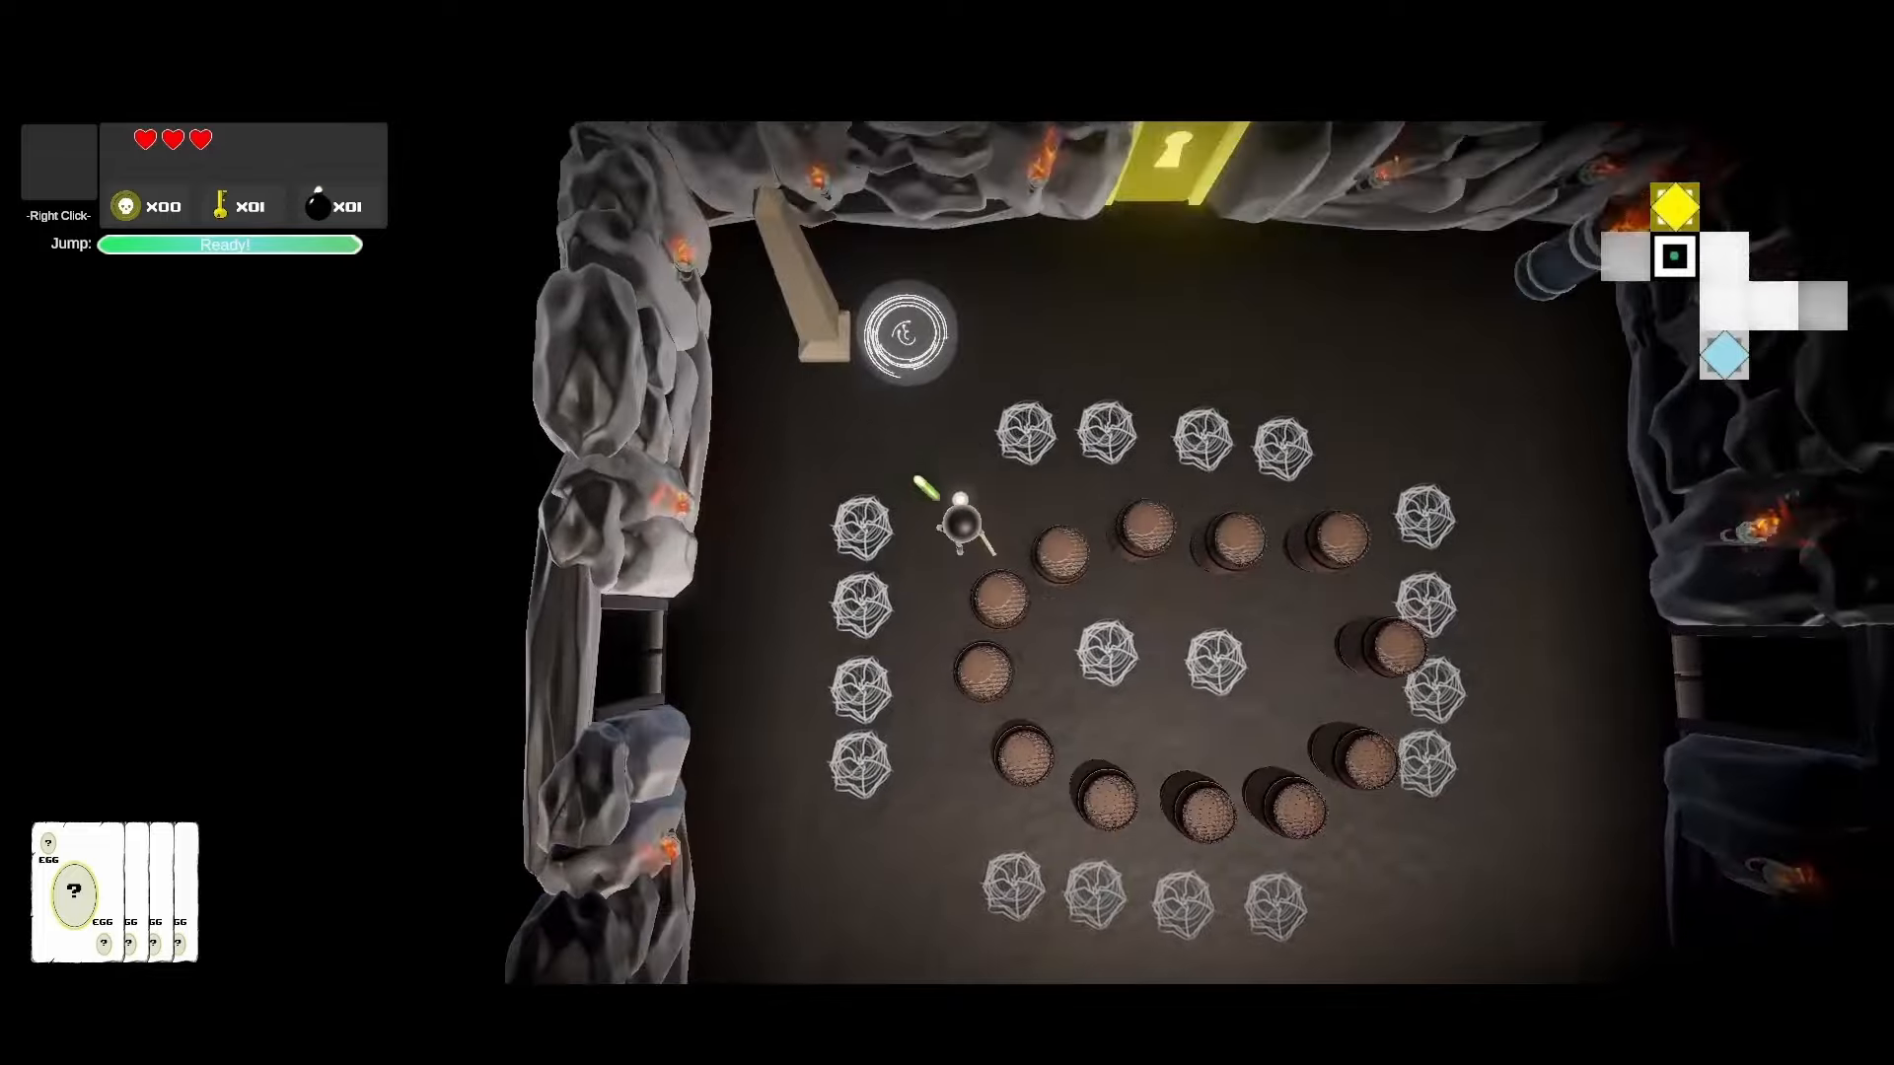
key("a")
key("s")
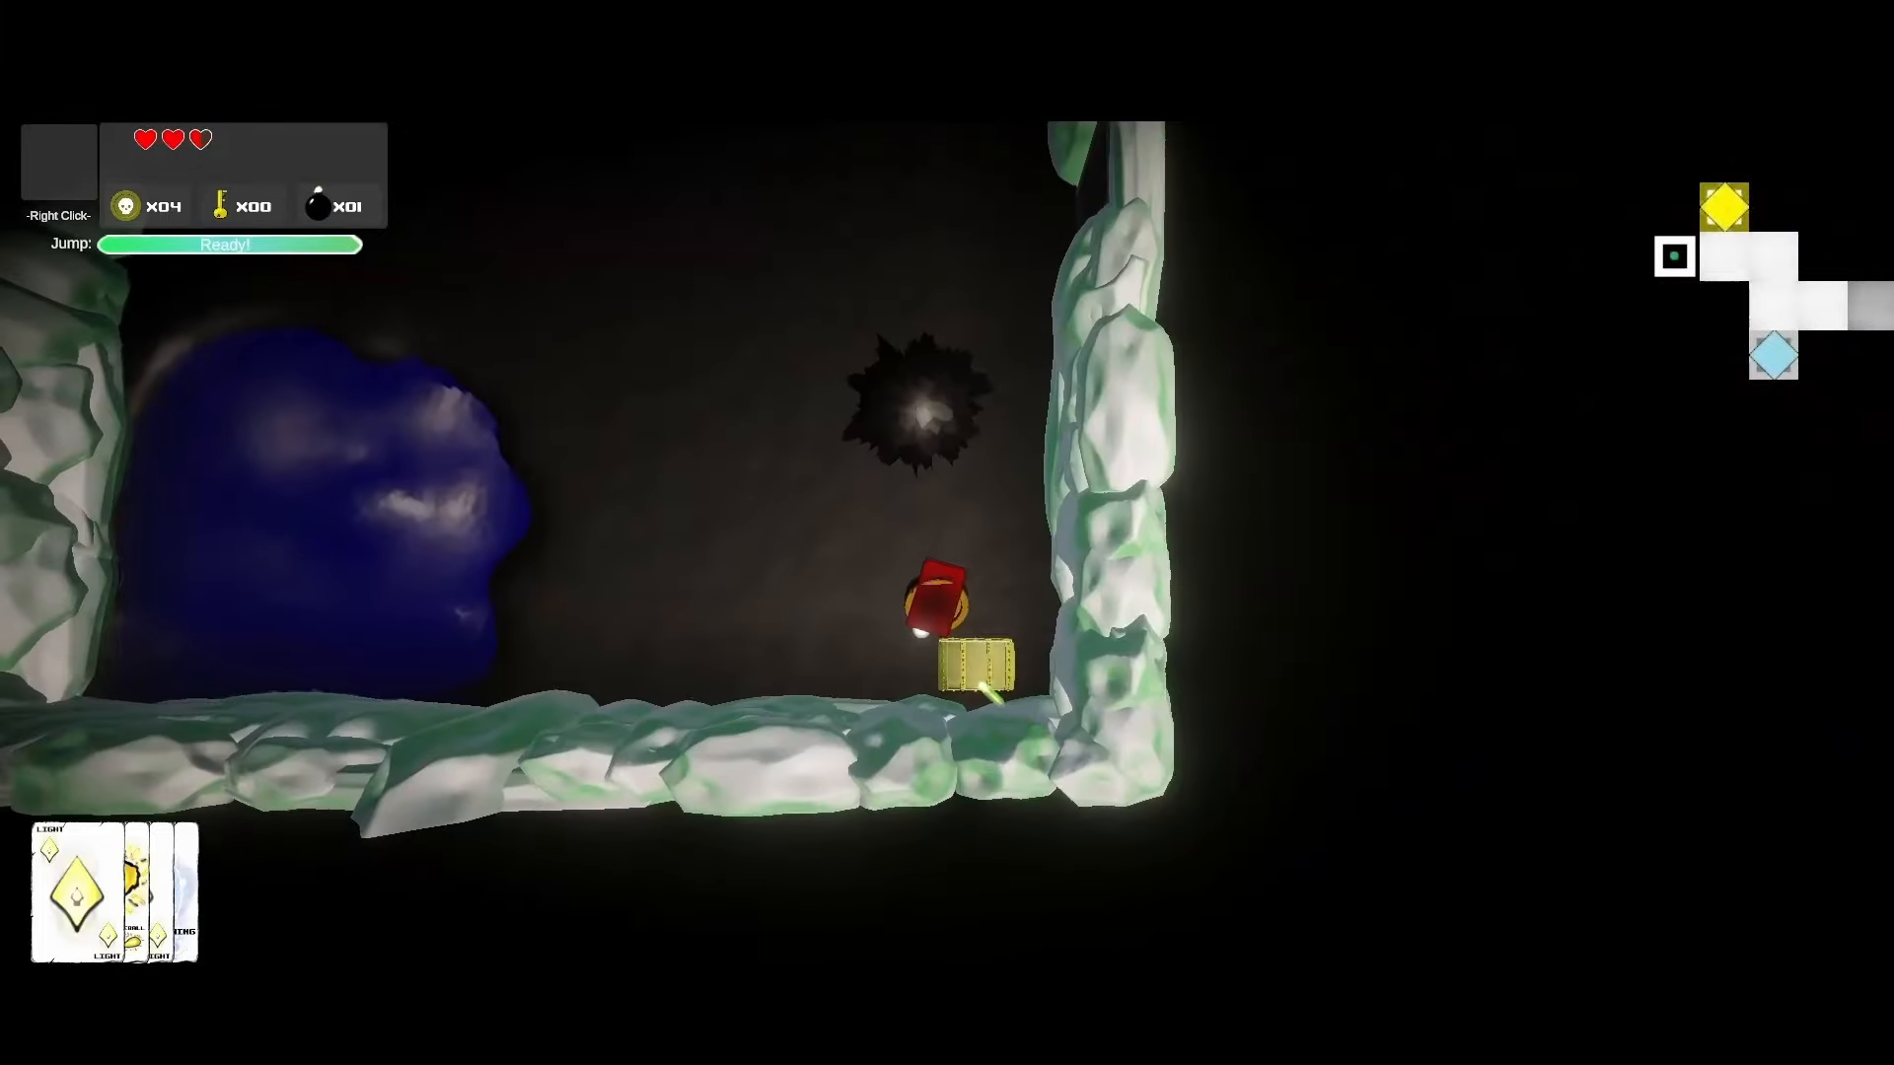
key("w")
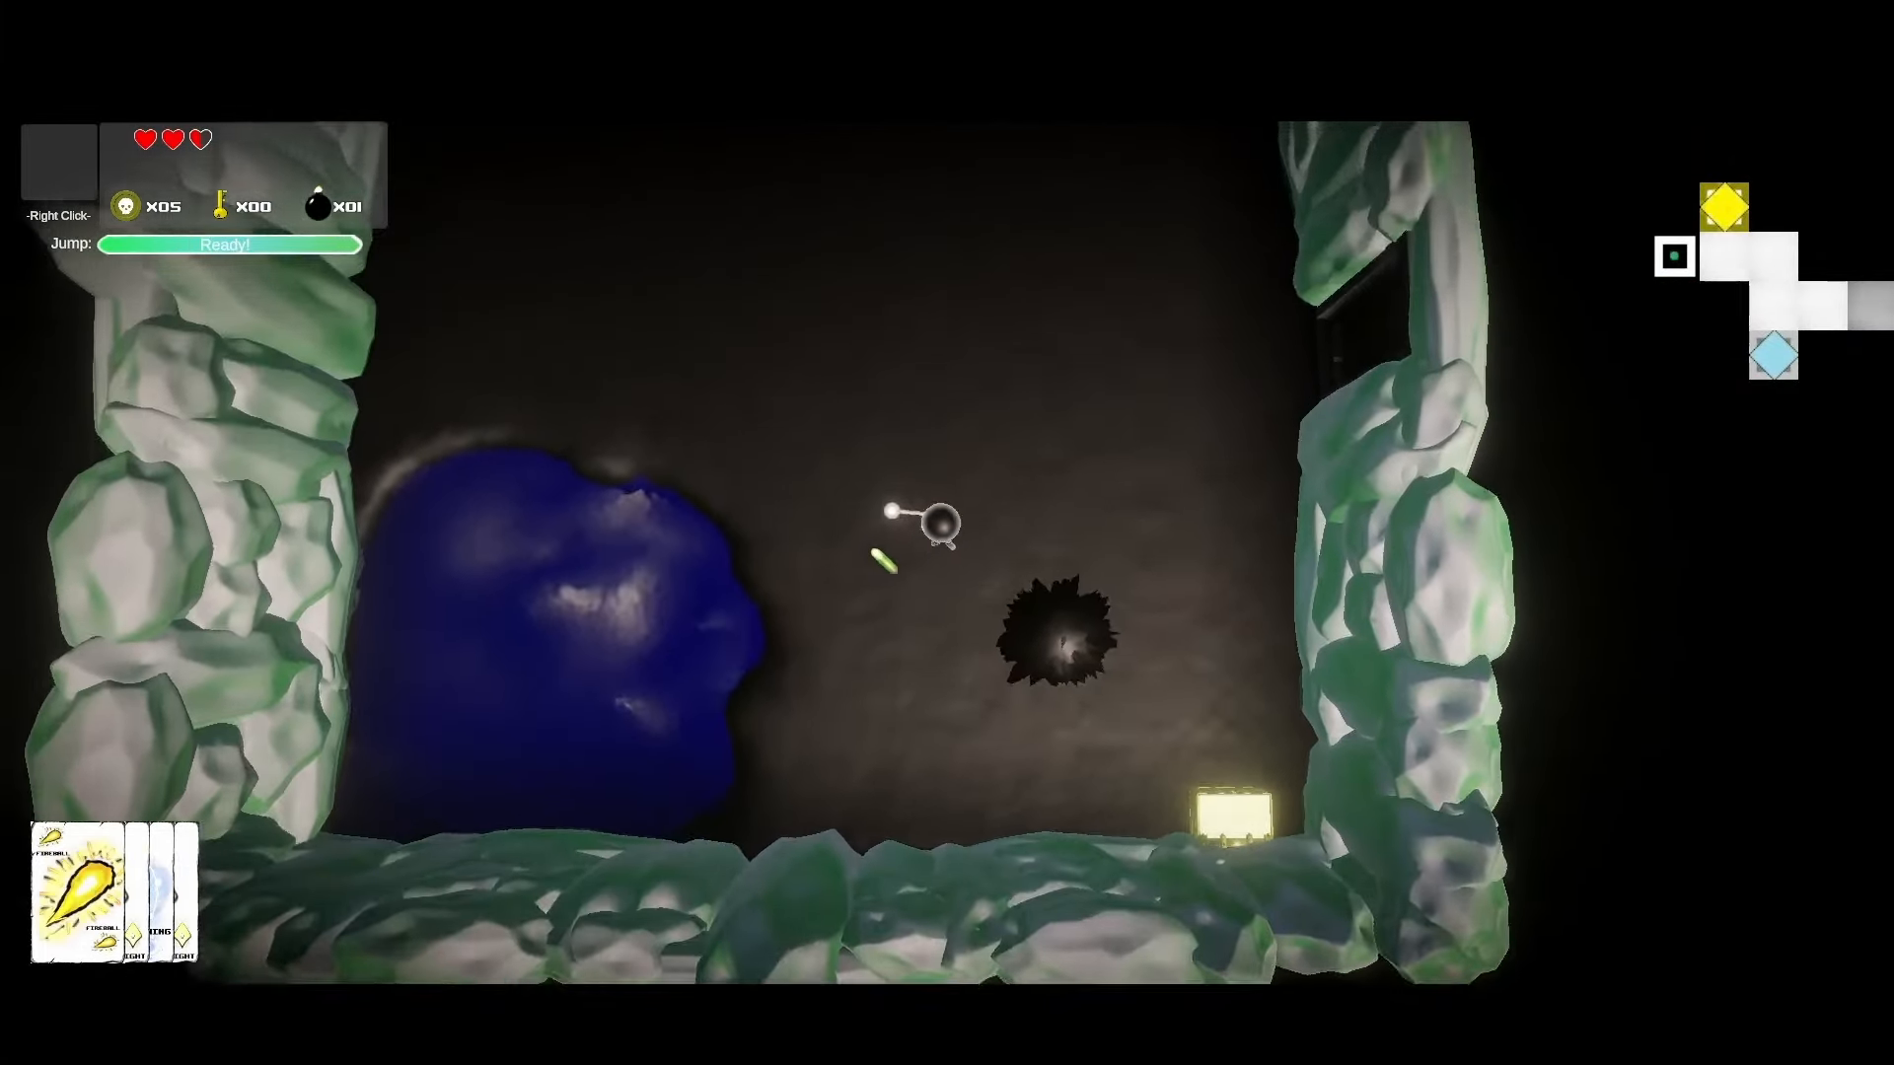
key("w")
key("a")
left_click(1002, 663)
key("d")
key("a")
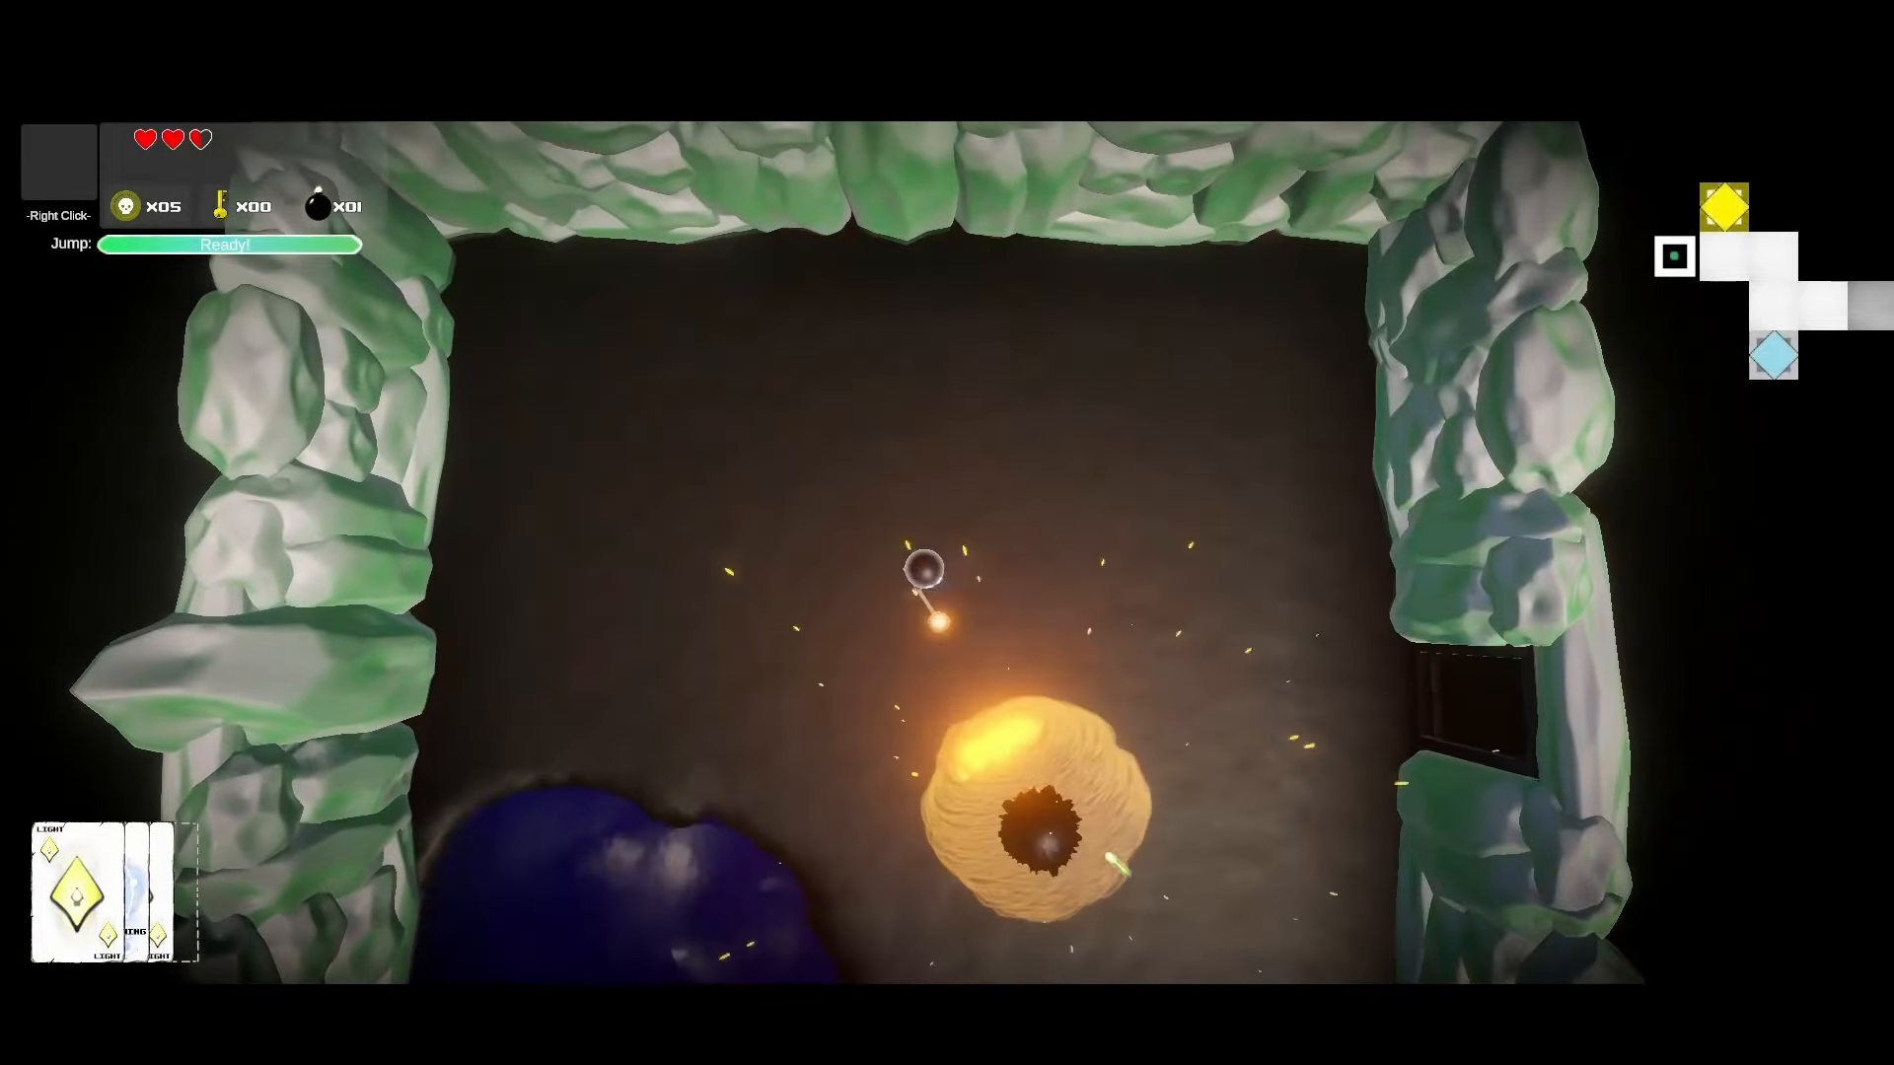
Step: Dodge the approaching blob and strike it with the lightning card
key("s")
key("w")
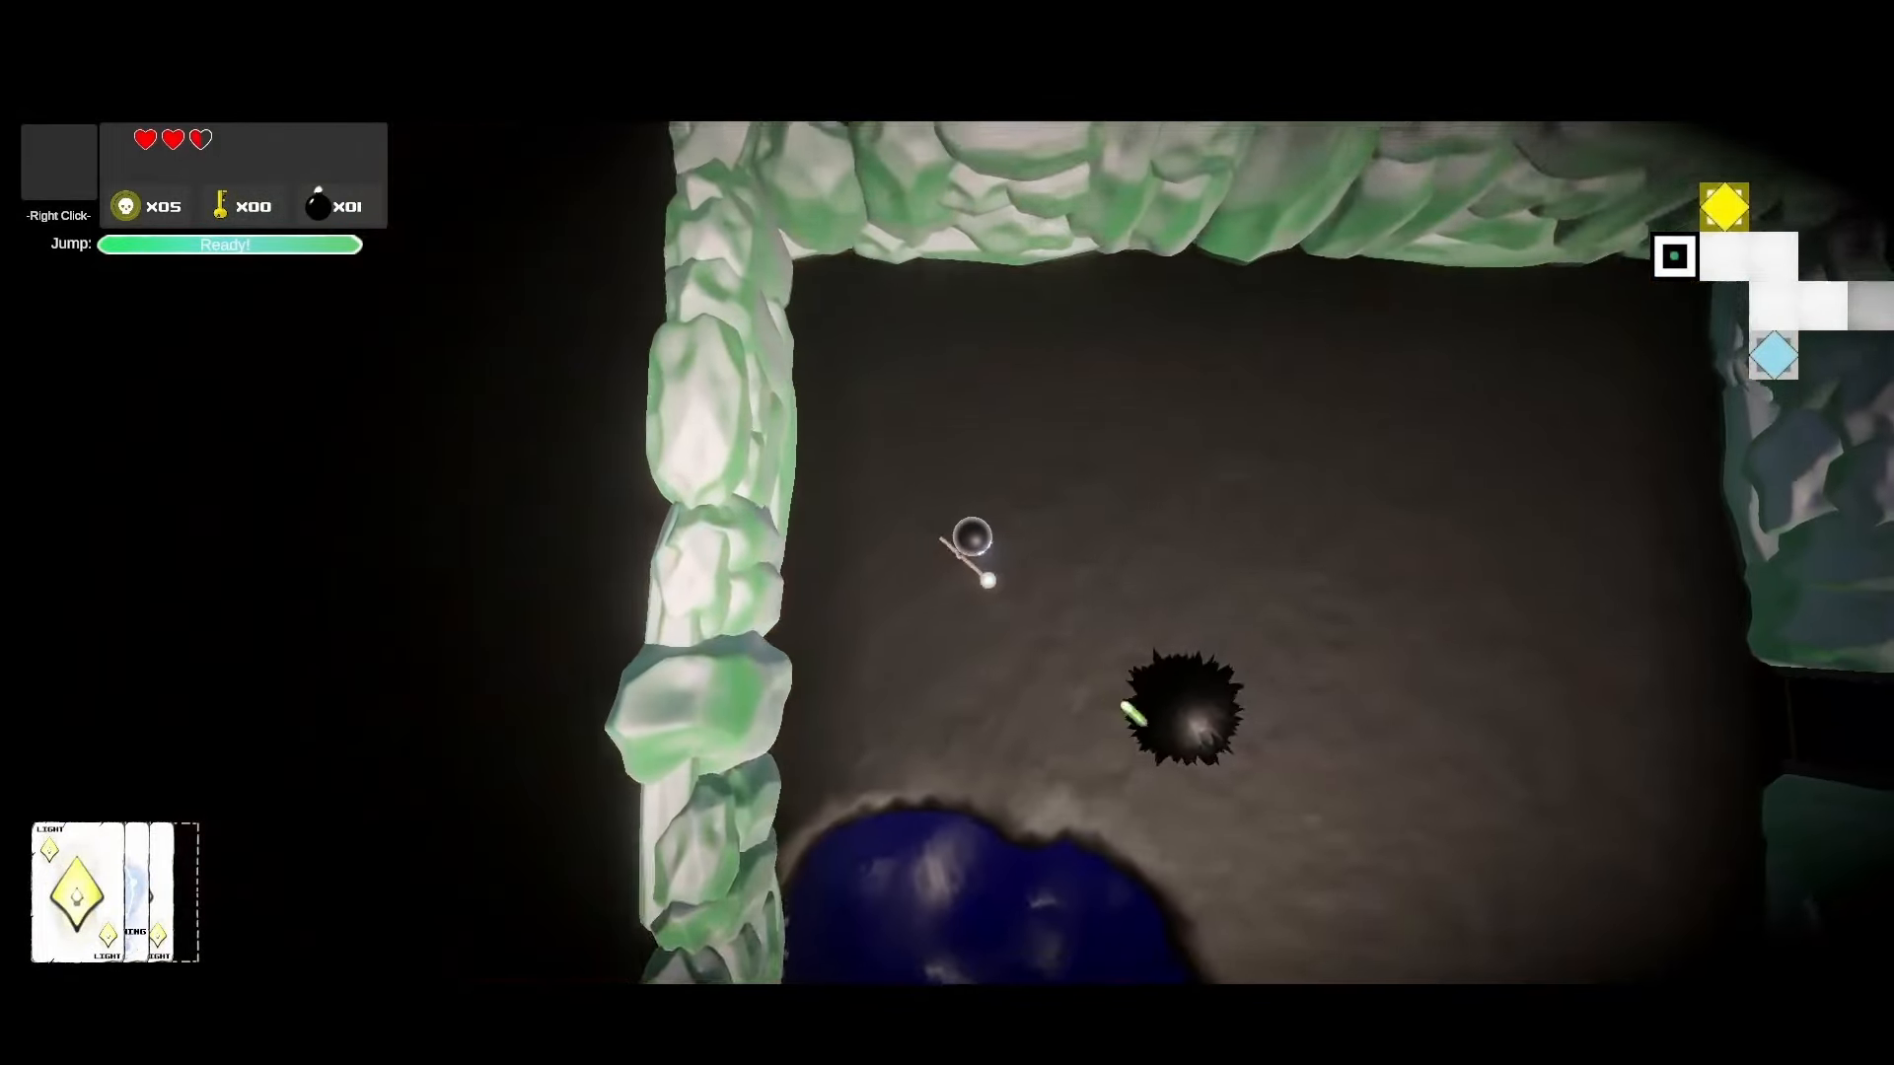
key("d")
scroll(1172, 749, "down", 1)
key("s")
left_click(836, 747)
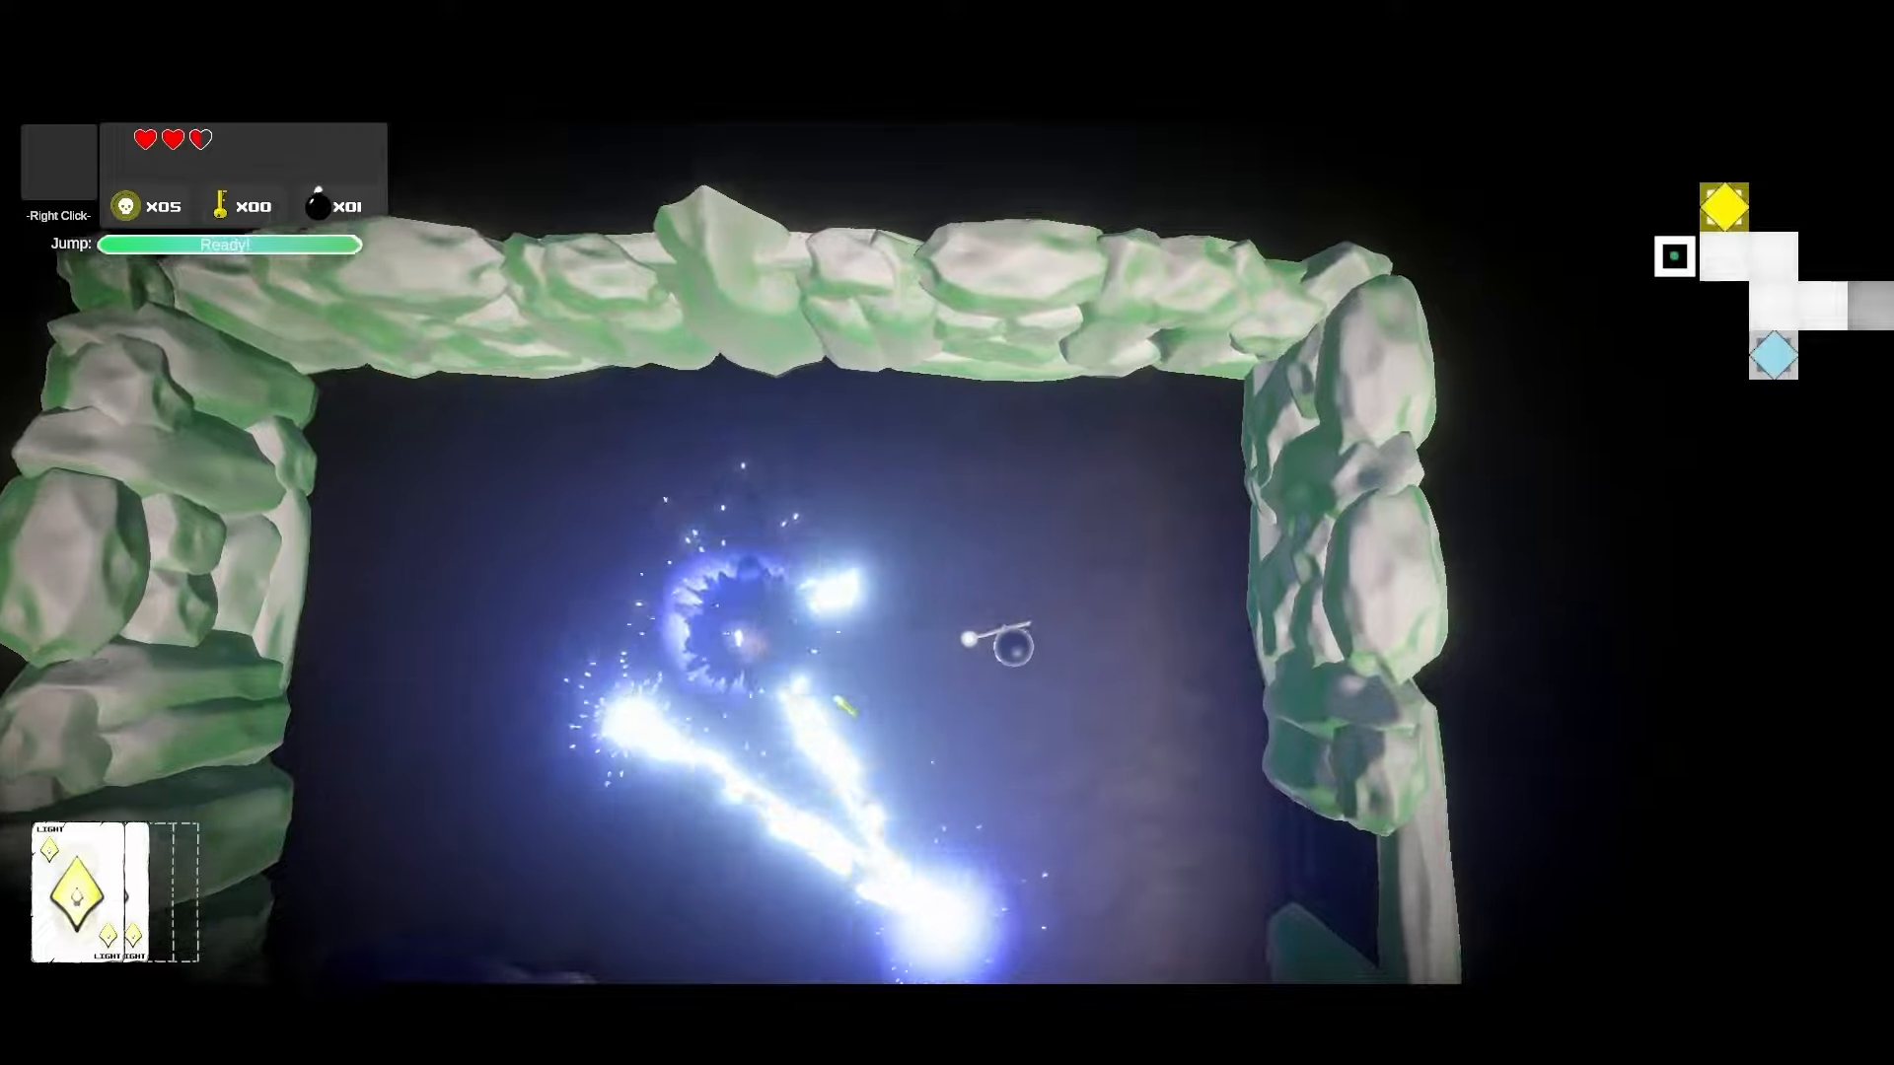
Step: Walk the wizard past the glowing chest into the web-and-barrel room
key("d")
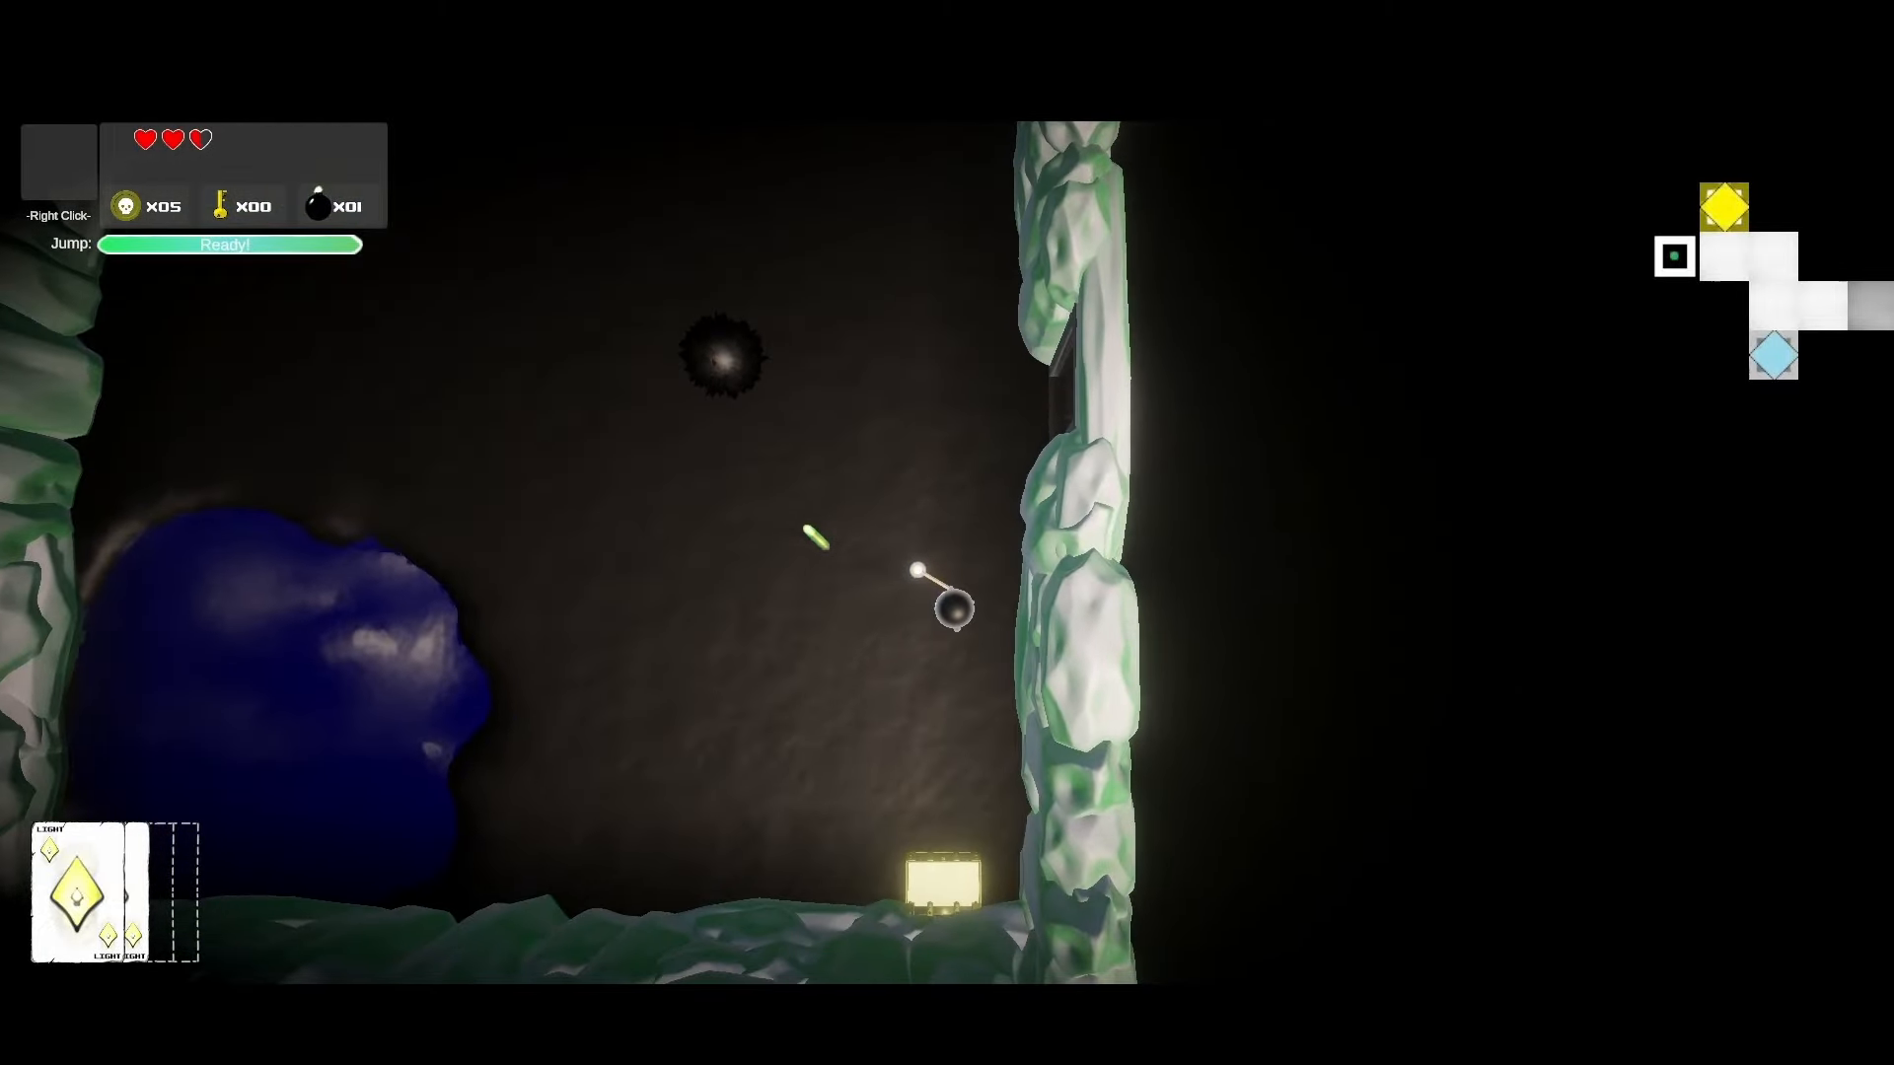
key("s")
key("w")
key("d")
key("s")
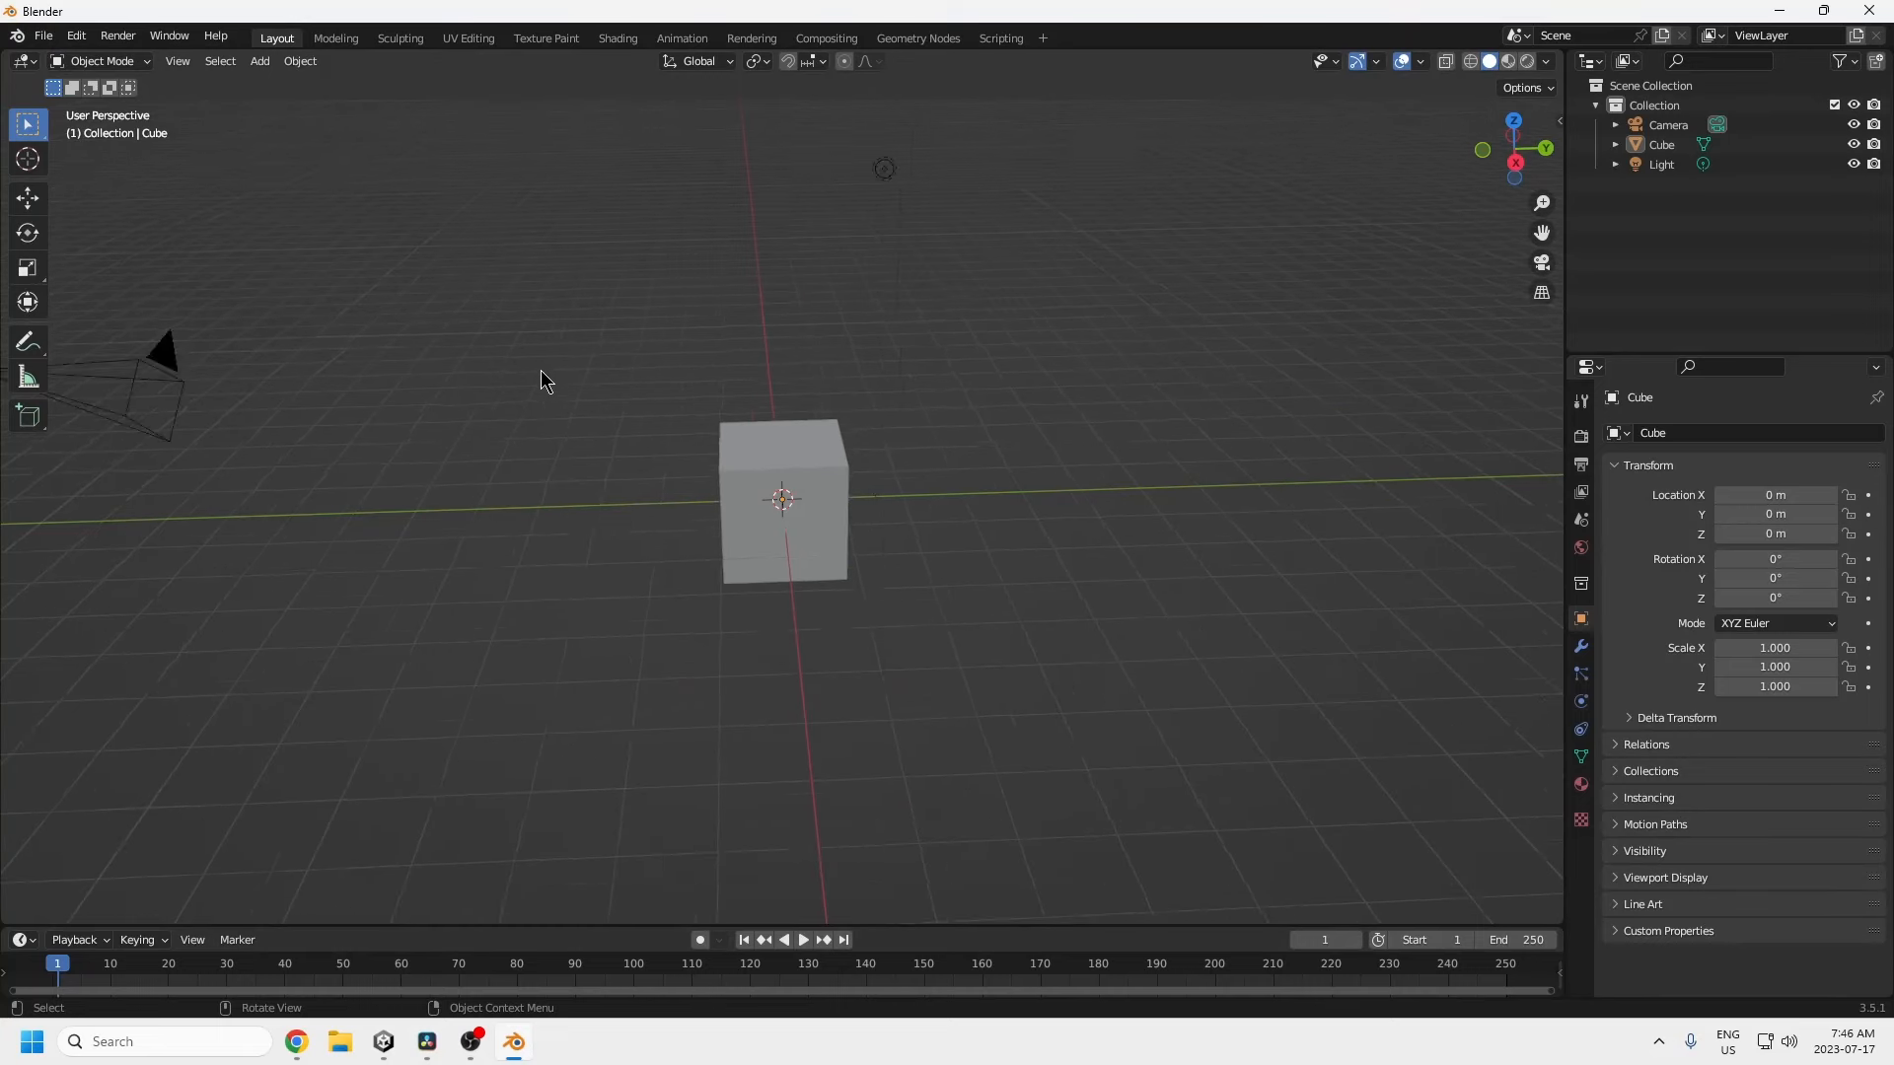
Step: Delete the Camera and Light in Blender, leaving the Cube selected
scroll(541, 376, "down", 3)
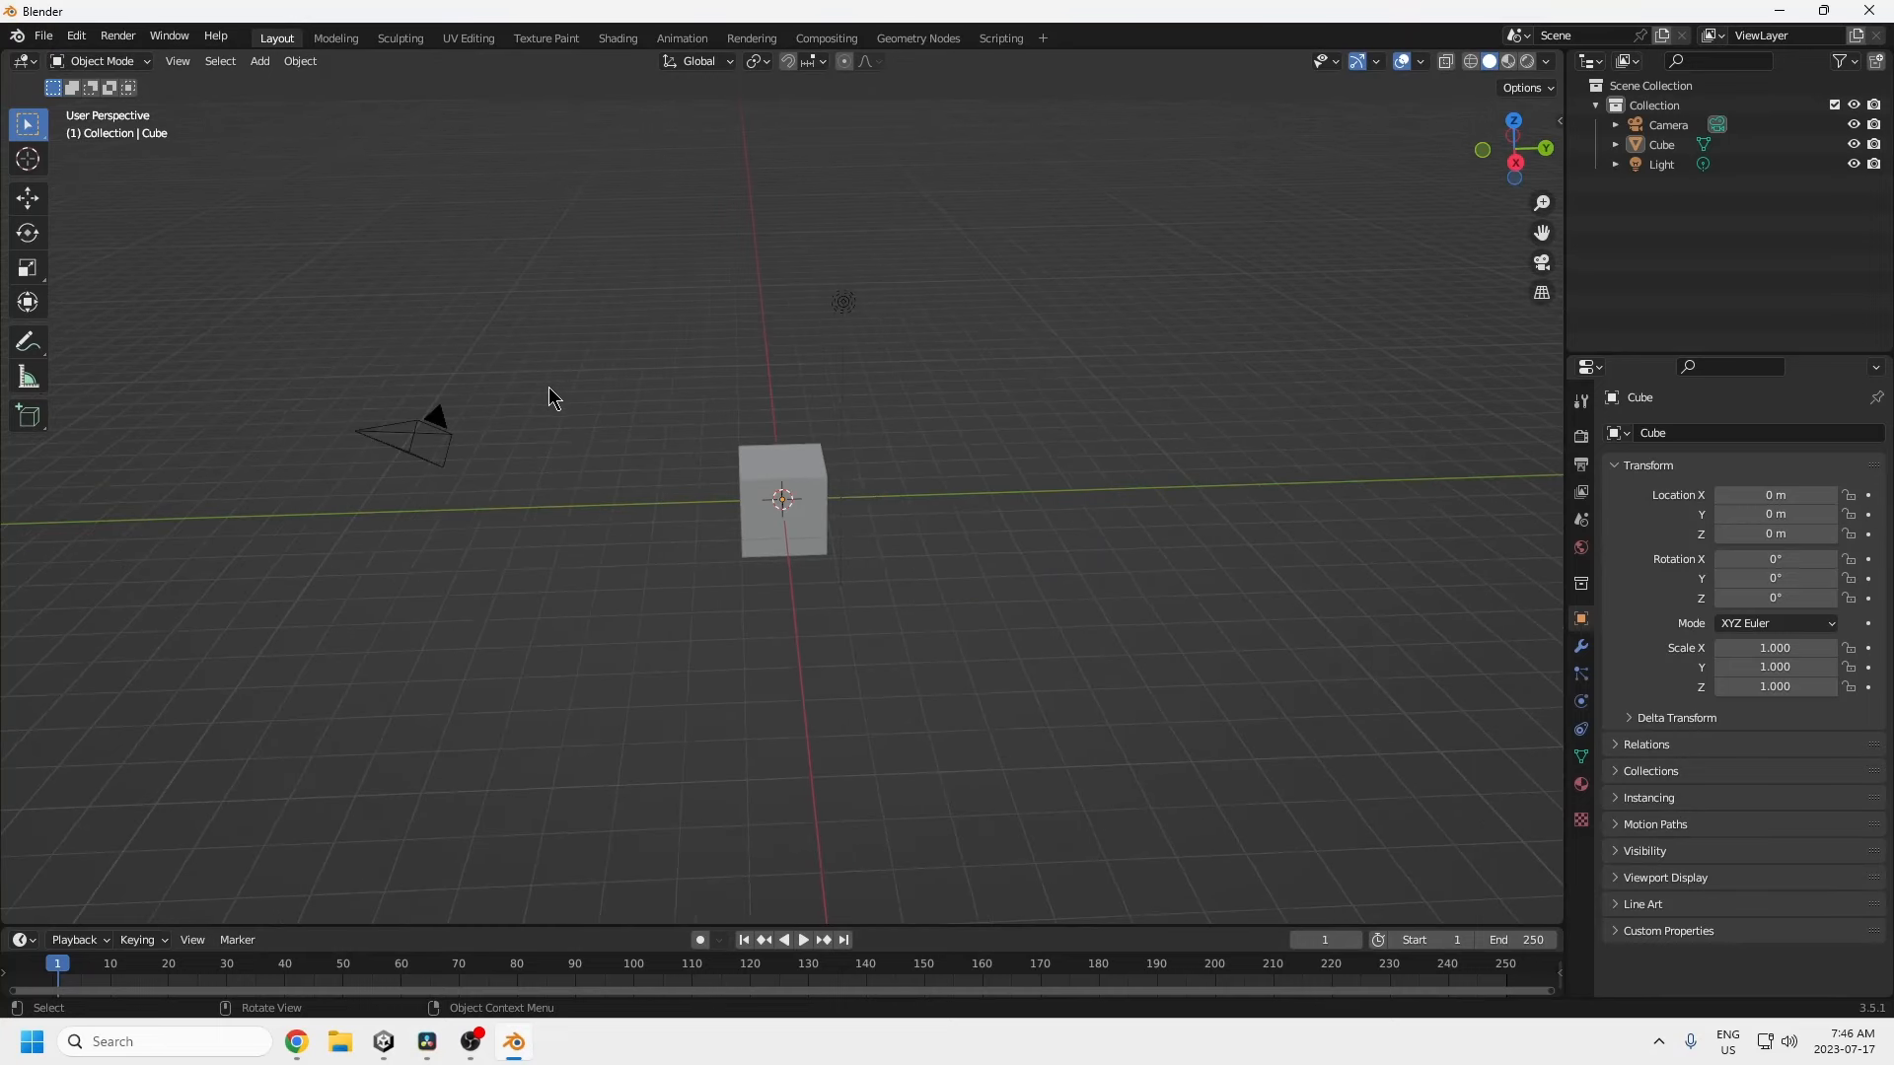
left_click(396, 466)
left_click(843, 302, "shift")
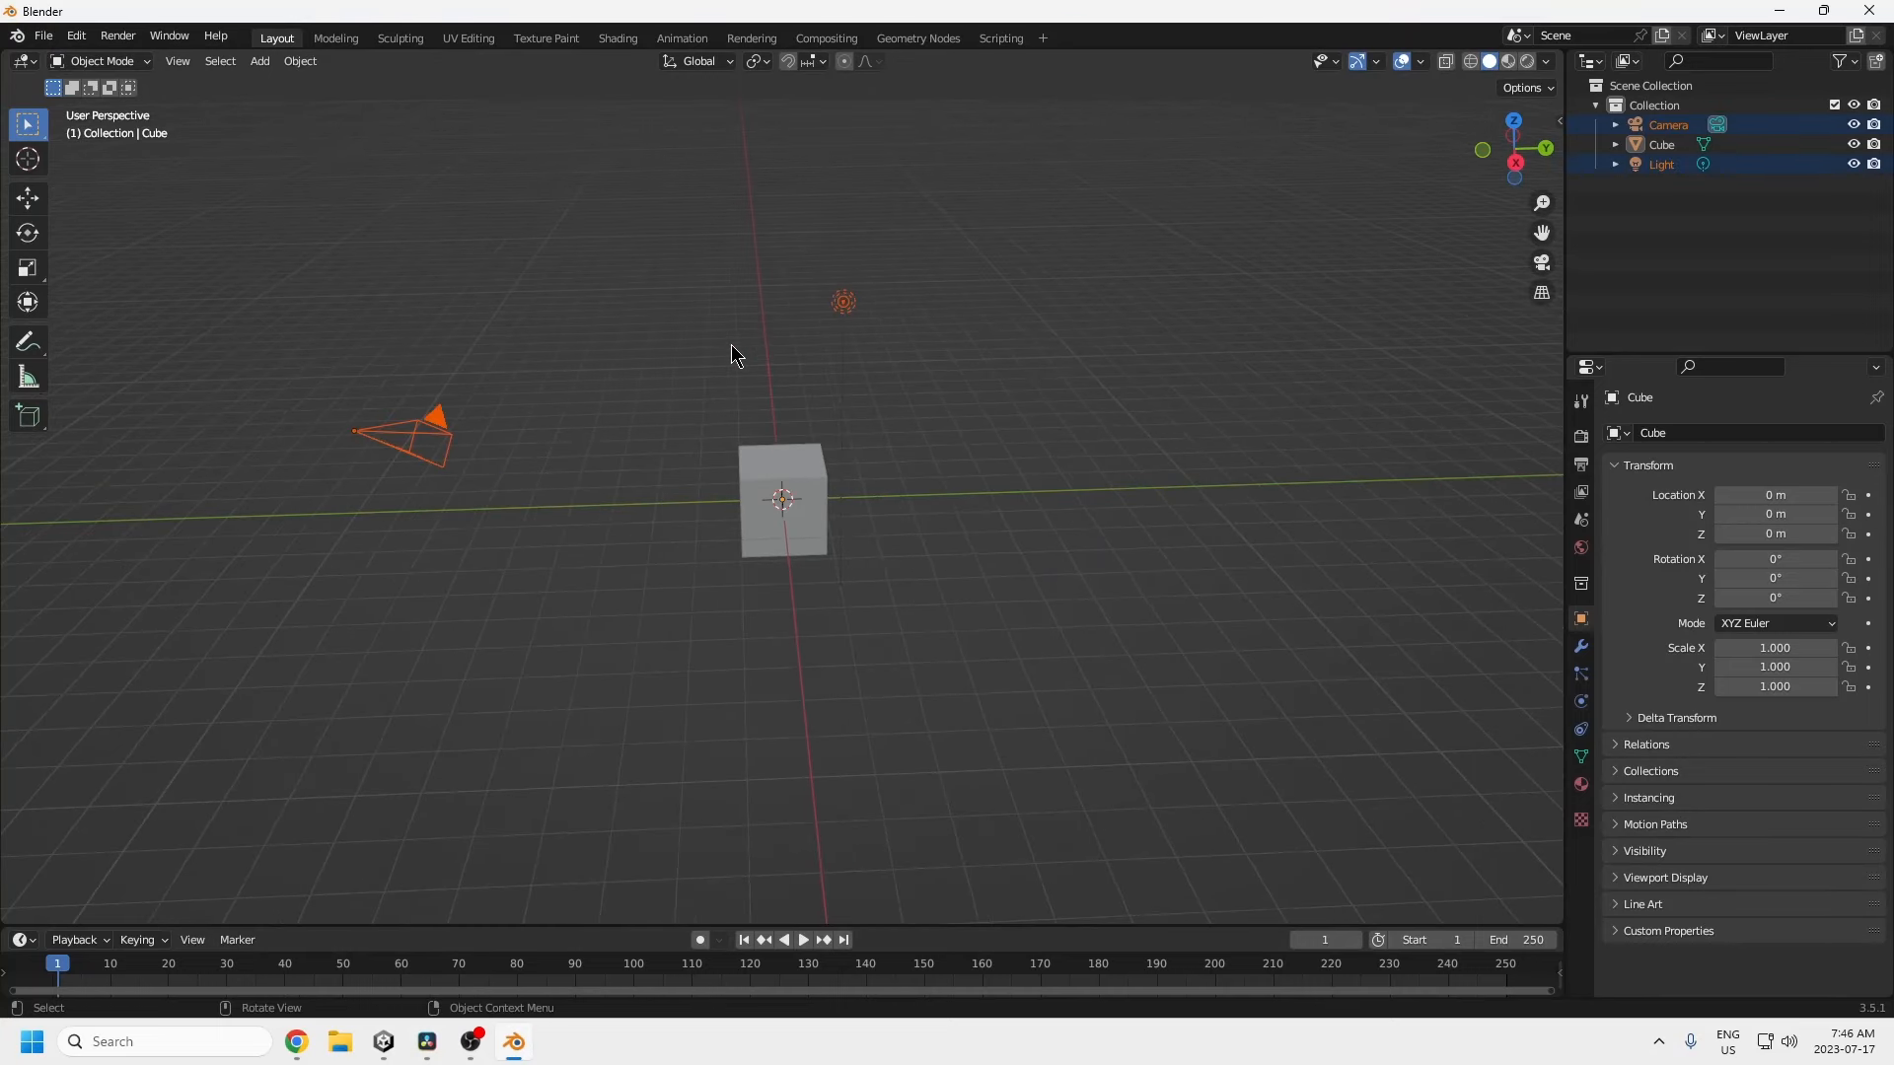
key("Delete")
middle_click_drag(854, 480, 866, 420)
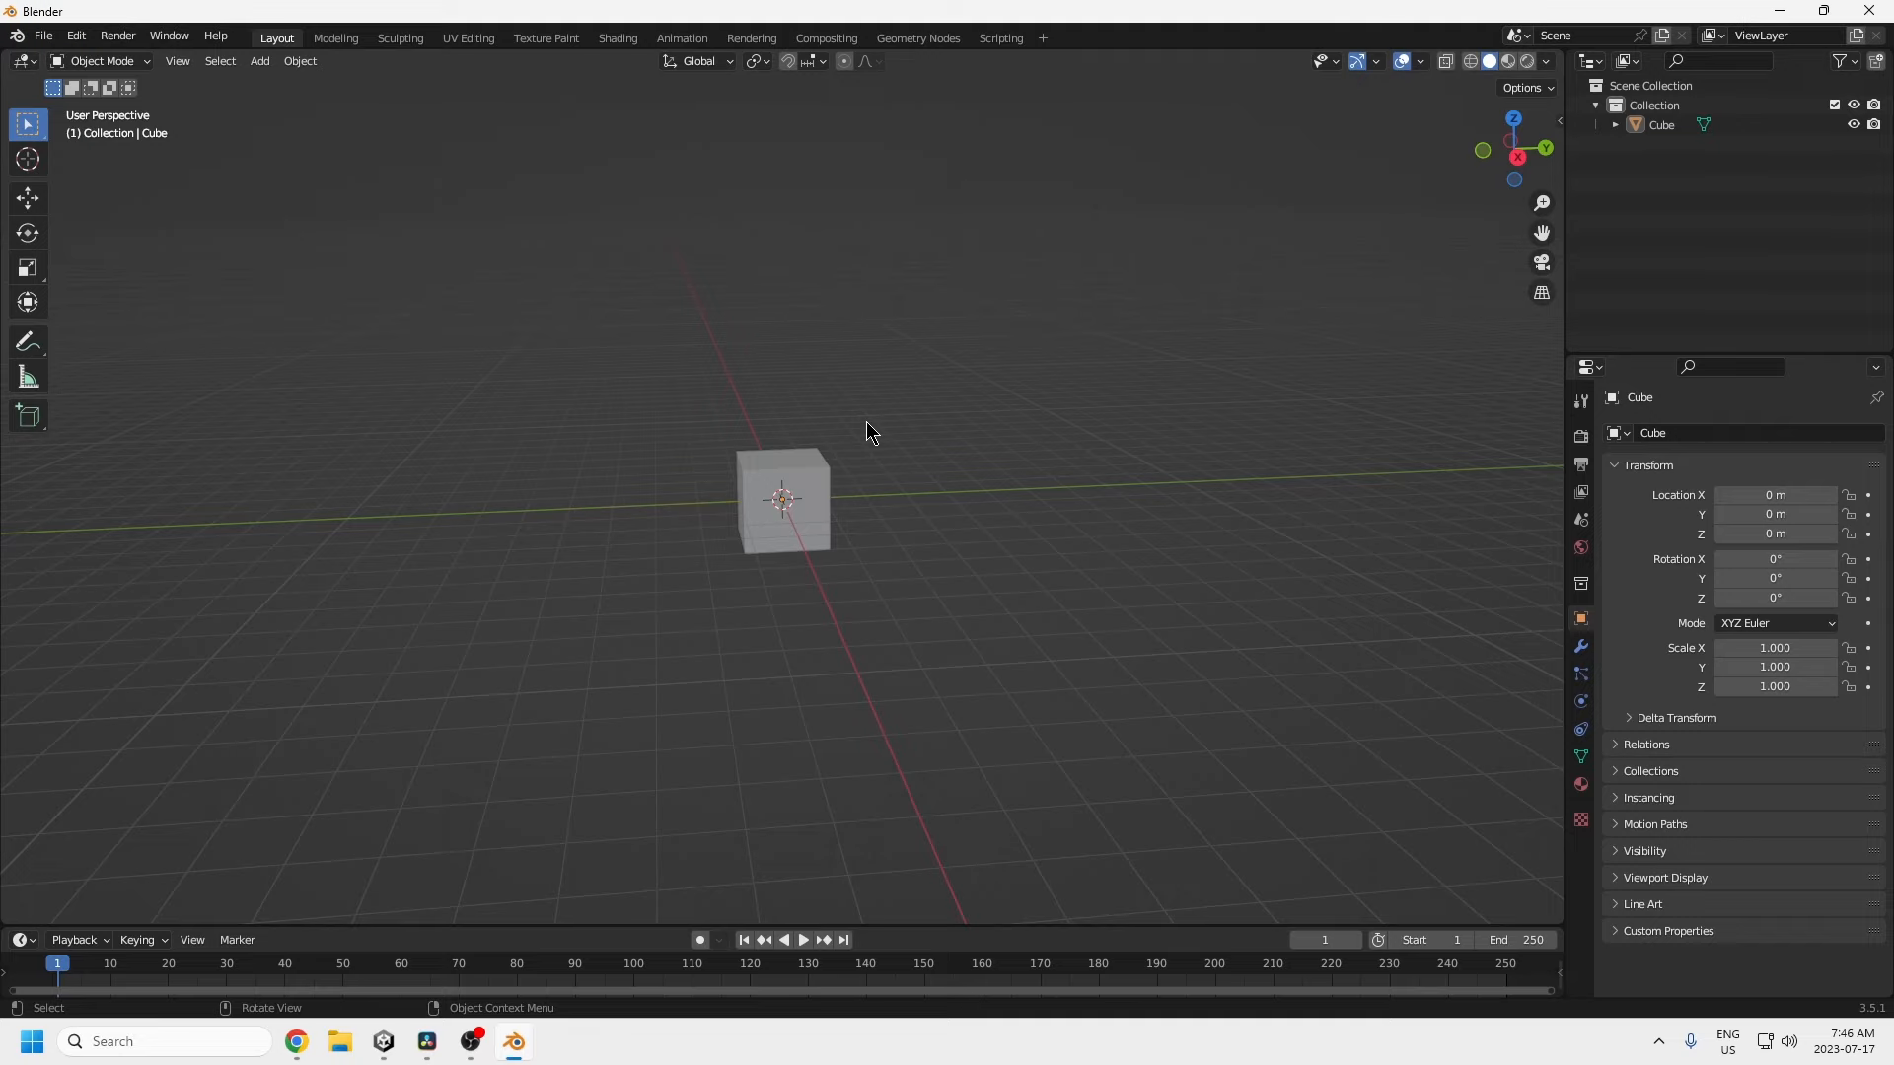
left_click(815, 537)
middle_click_drag(820, 604, 770, 405)
Step: Enter Edit Mode and subdivide the cube's mesh twice
key("Tab")
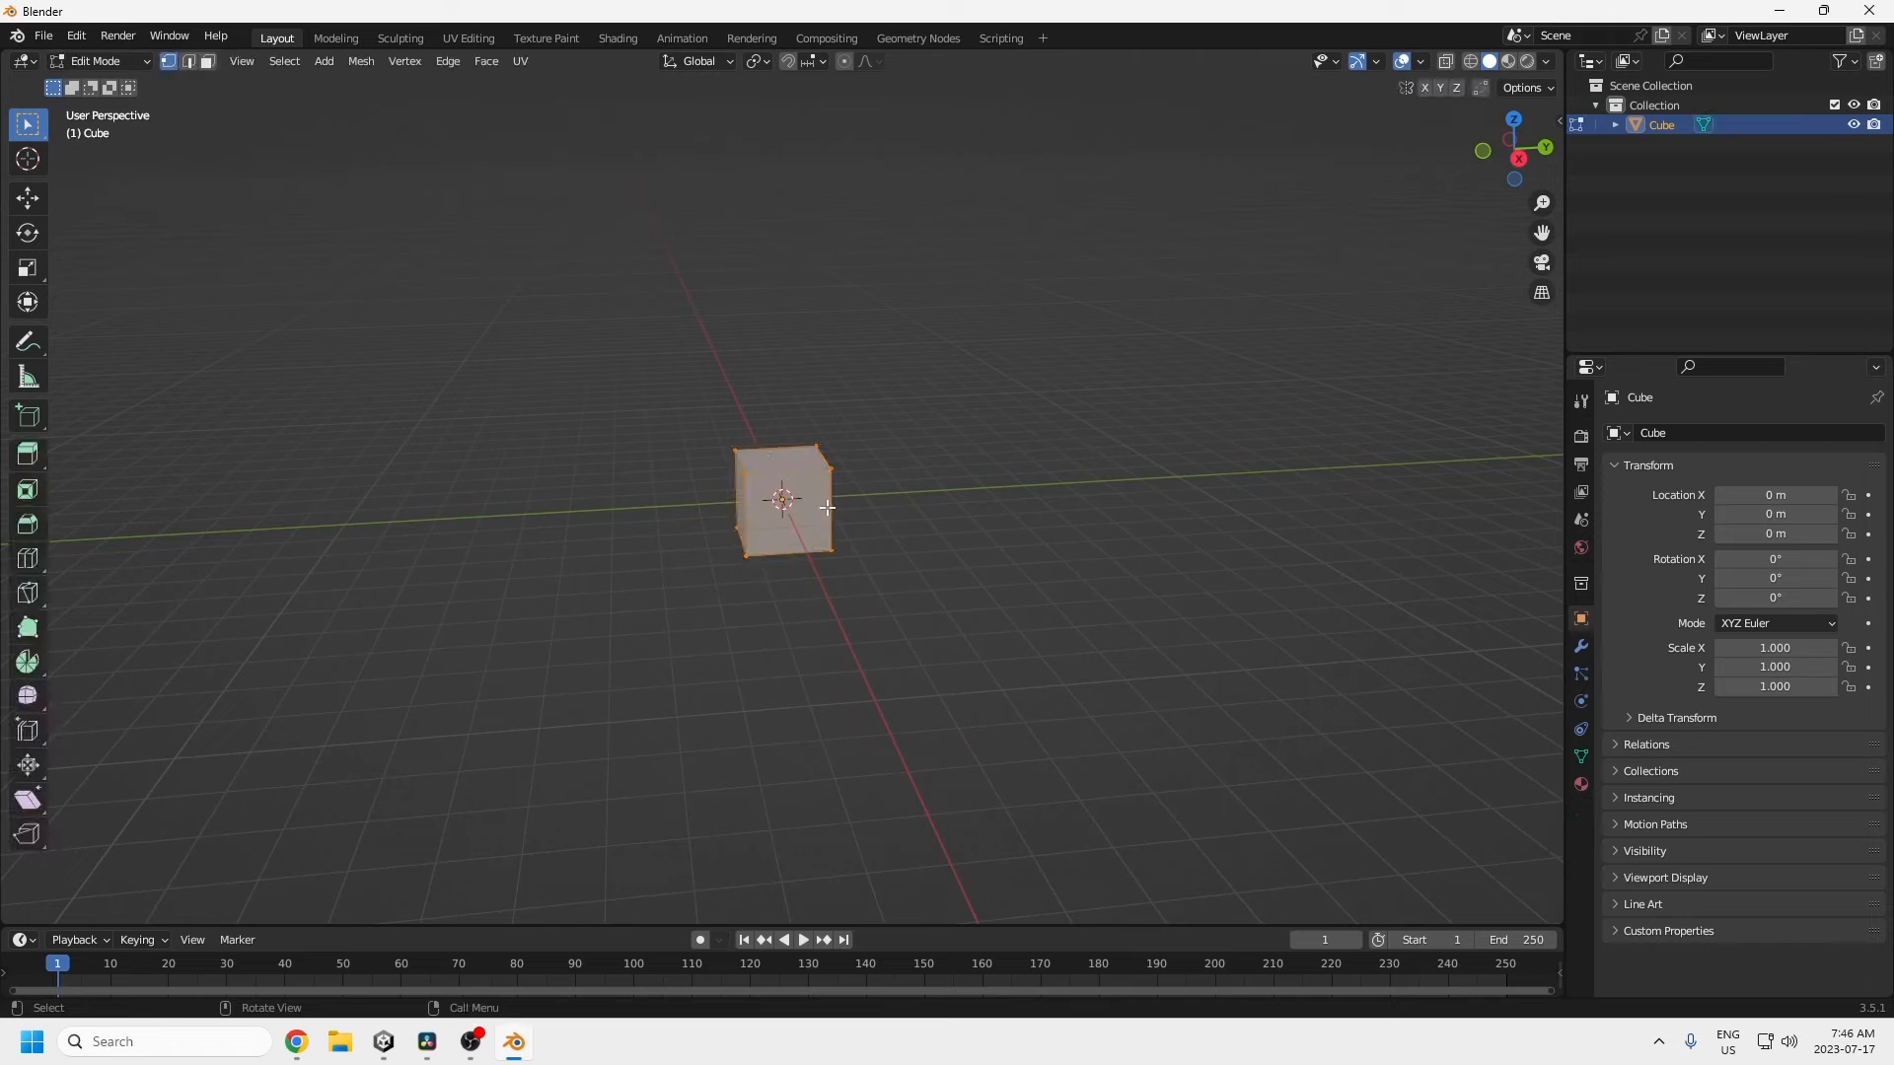
right_click(804, 492)
left_click(790, 496)
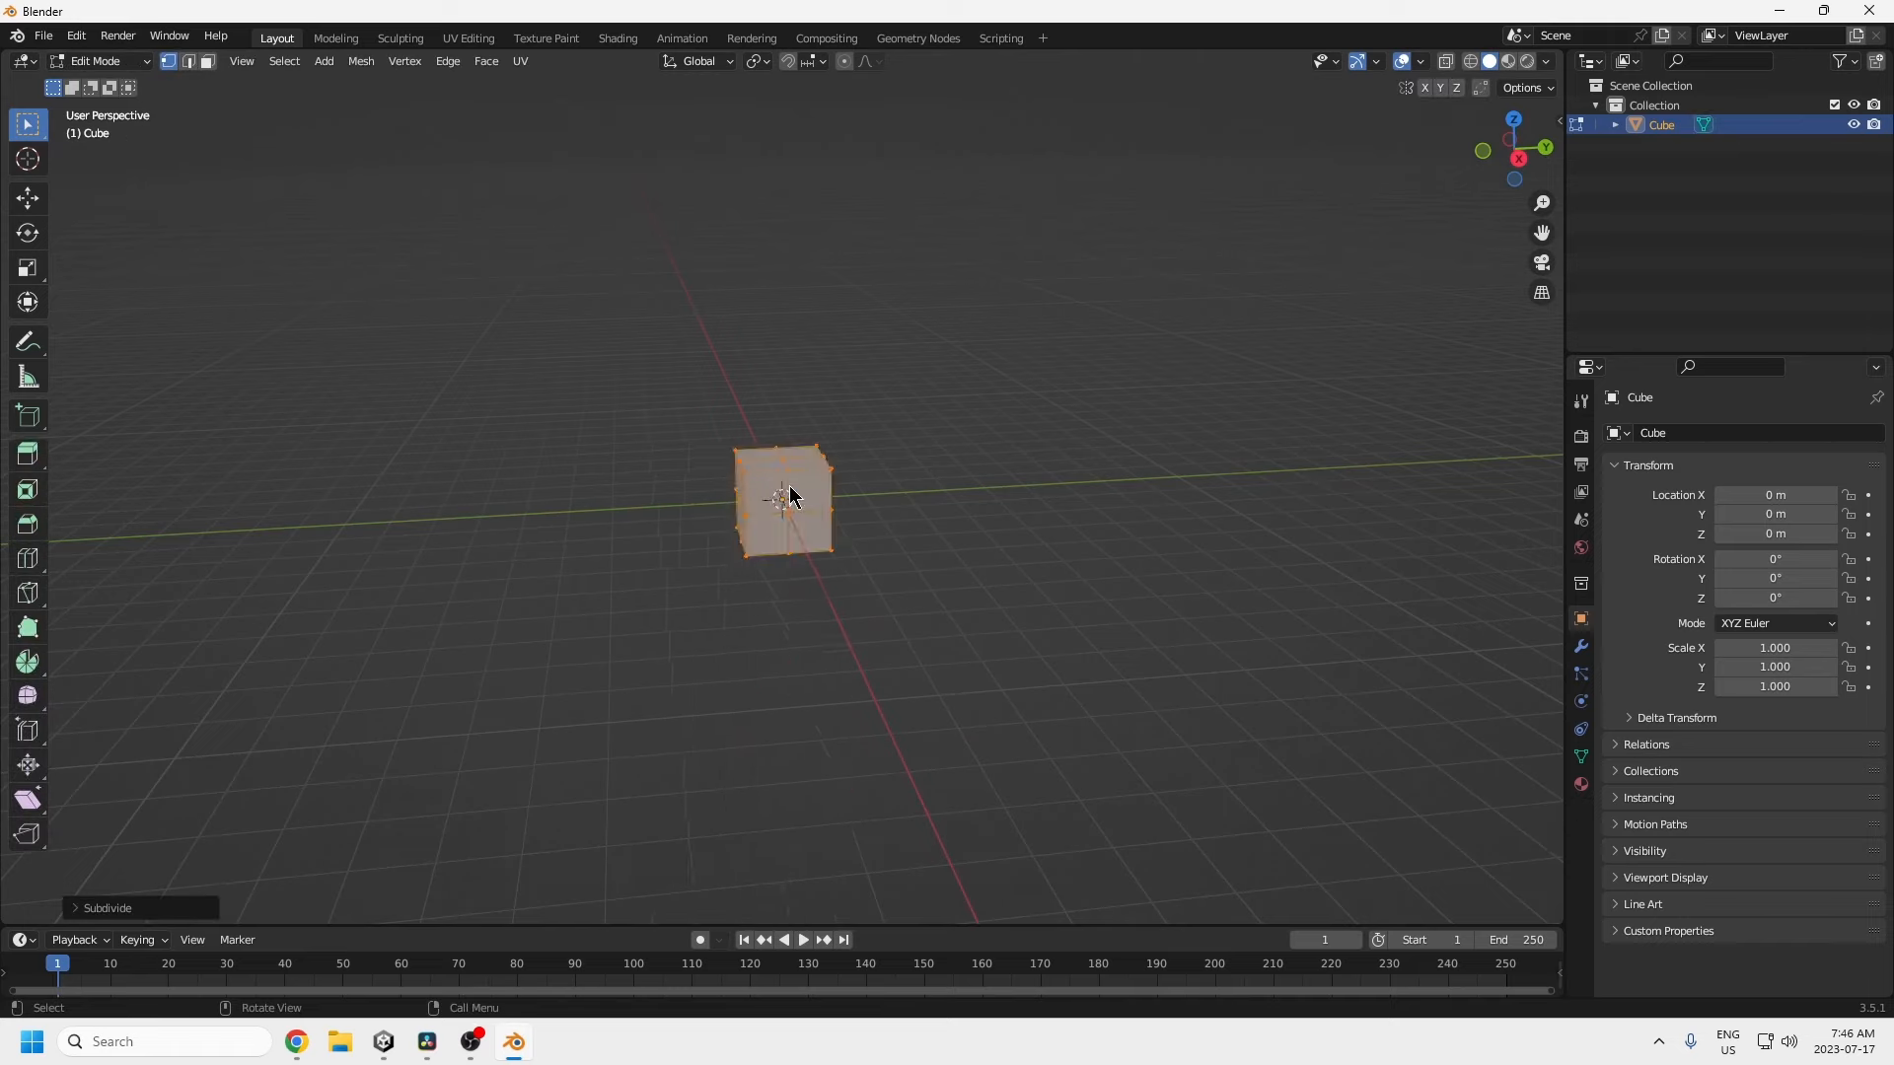
right_click(771, 490)
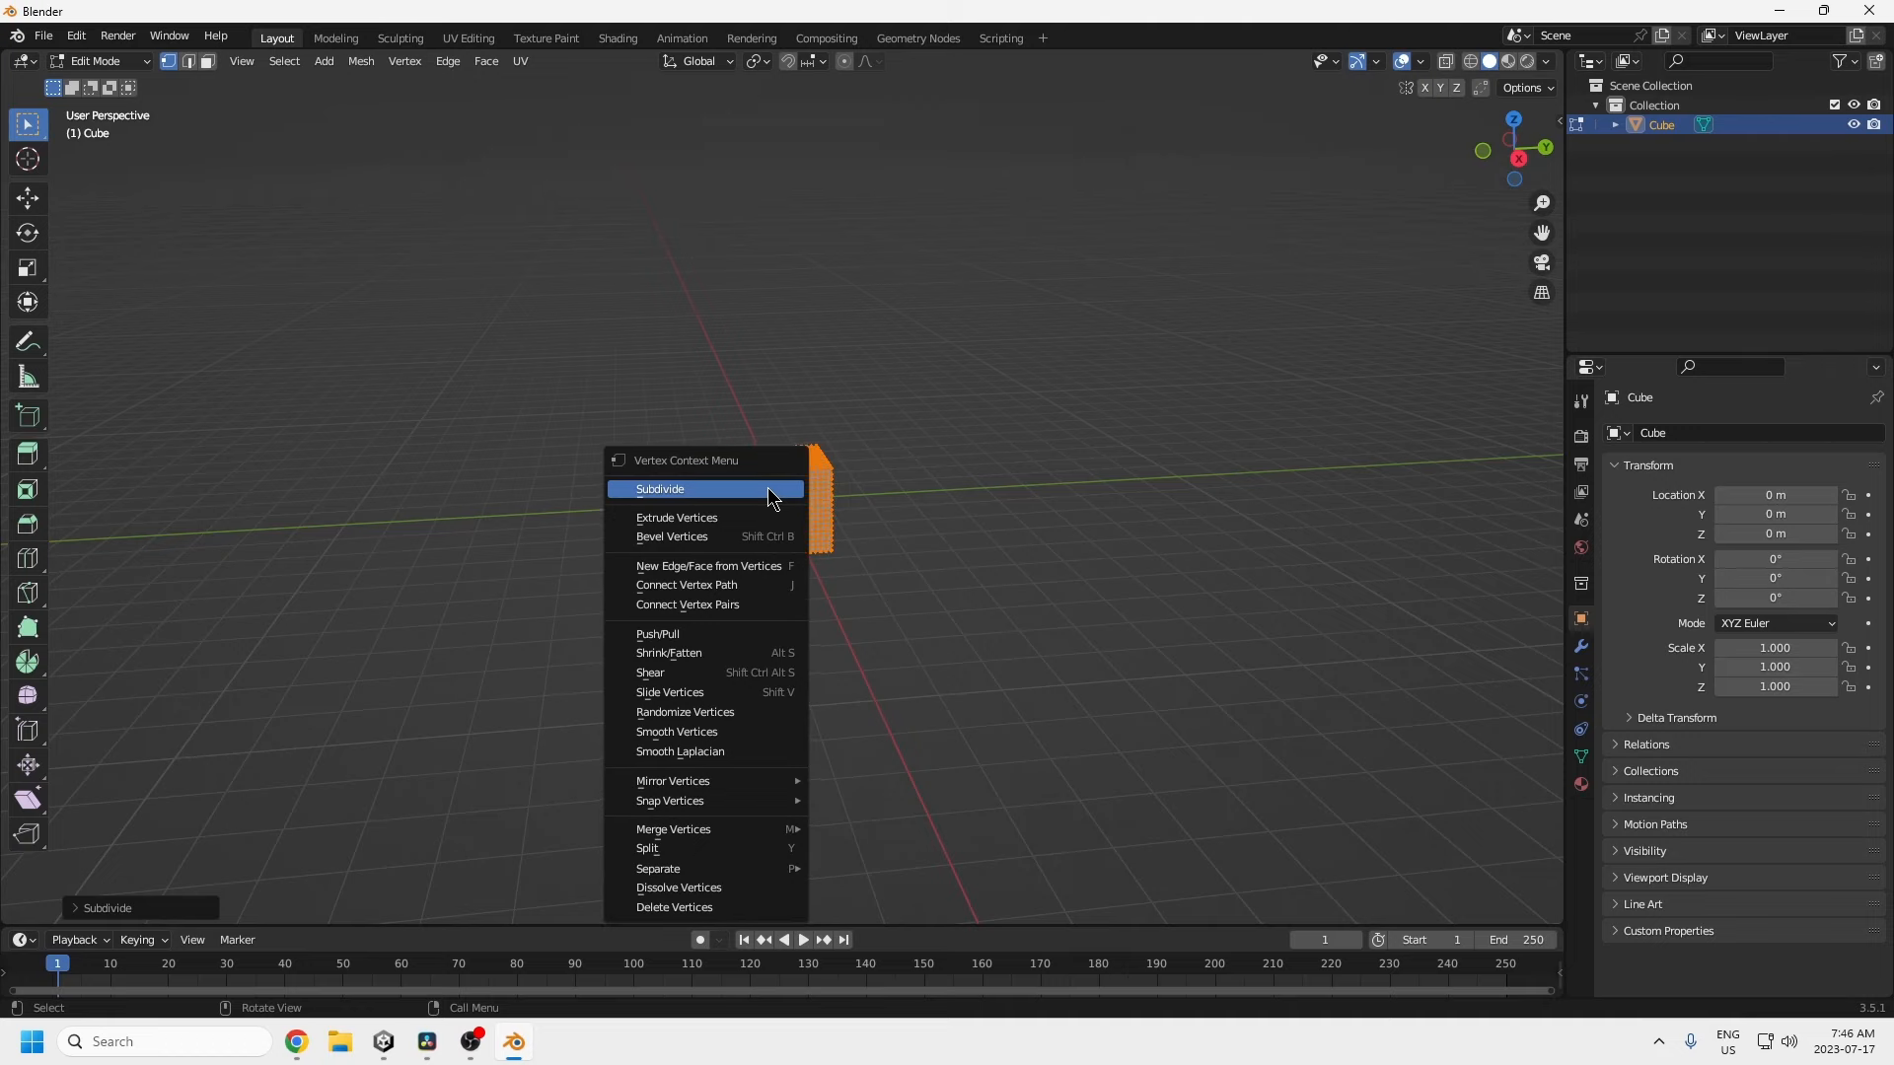
left_click(775, 495)
middle_click_drag(764, 512, 829, 571)
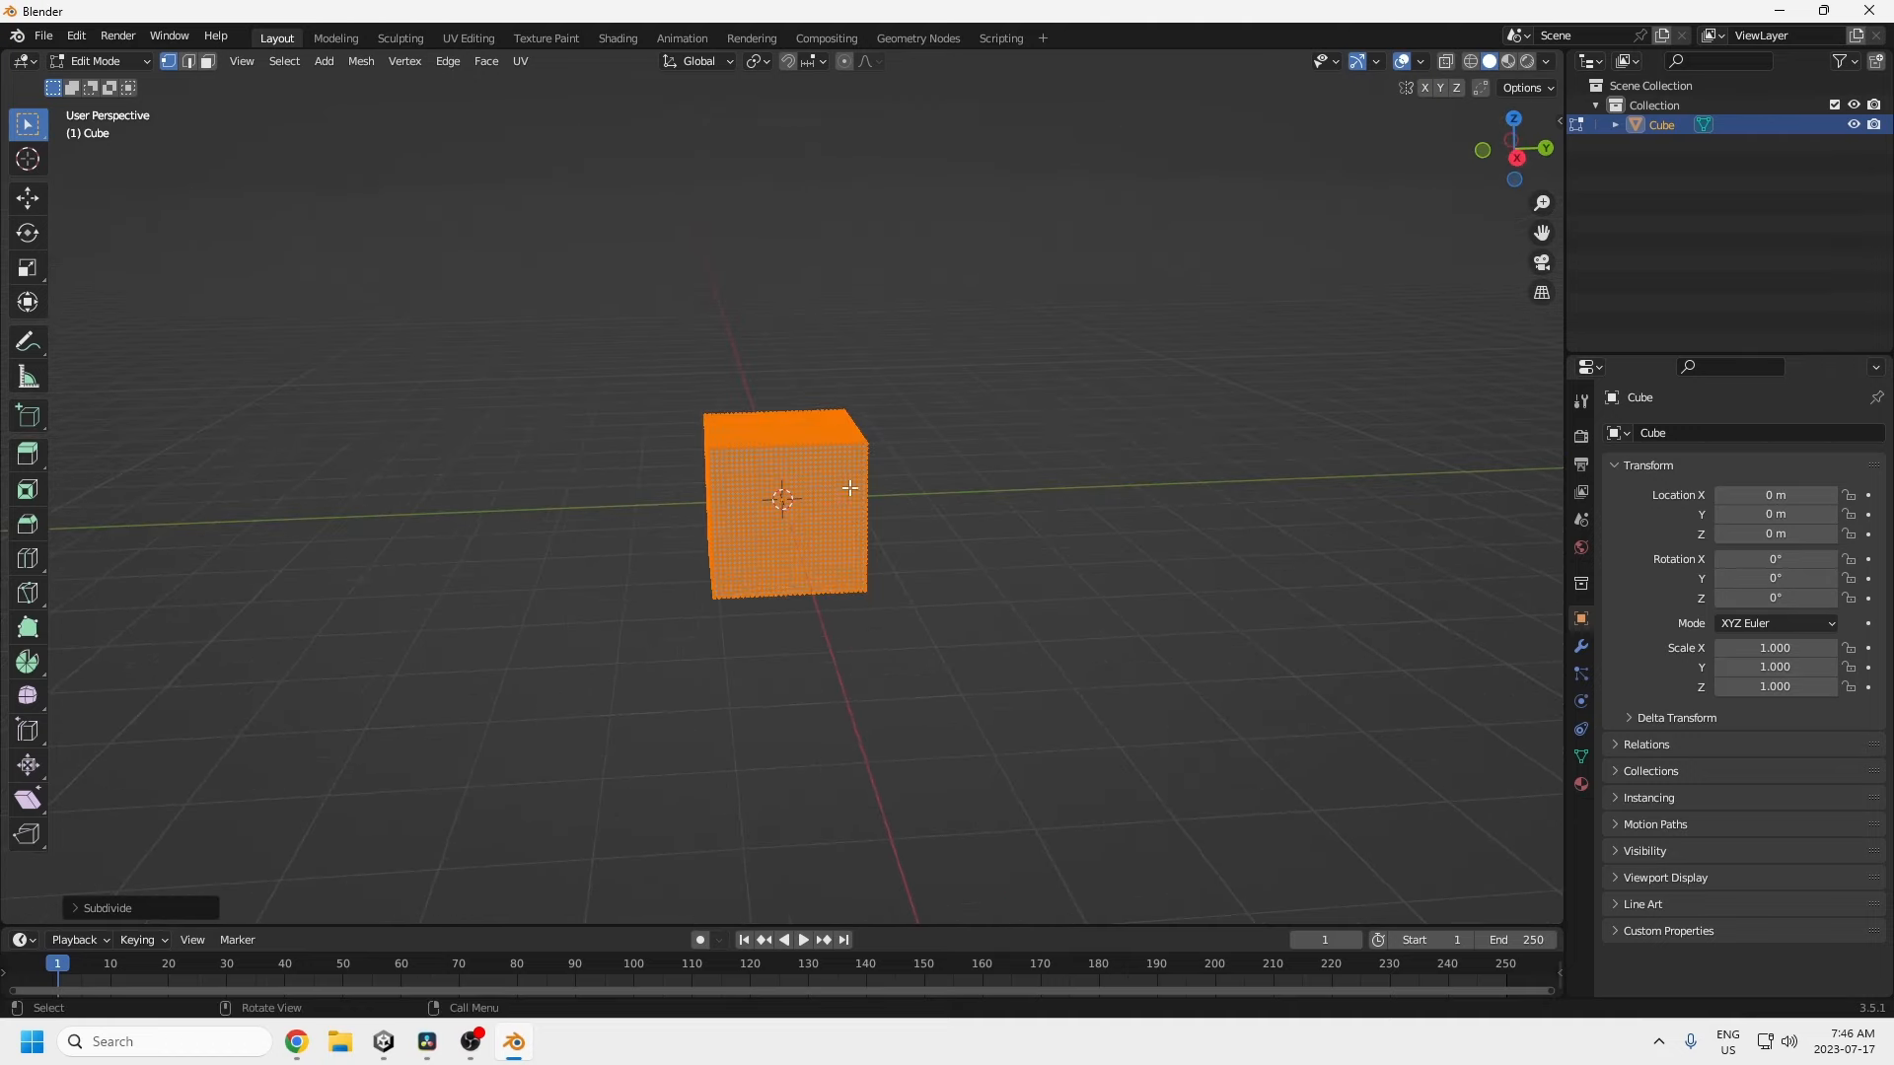
Step: Round the dense mesh into a ball with To Sphere at 1.0
left_click(359, 65)
mouse_move(424, 84)
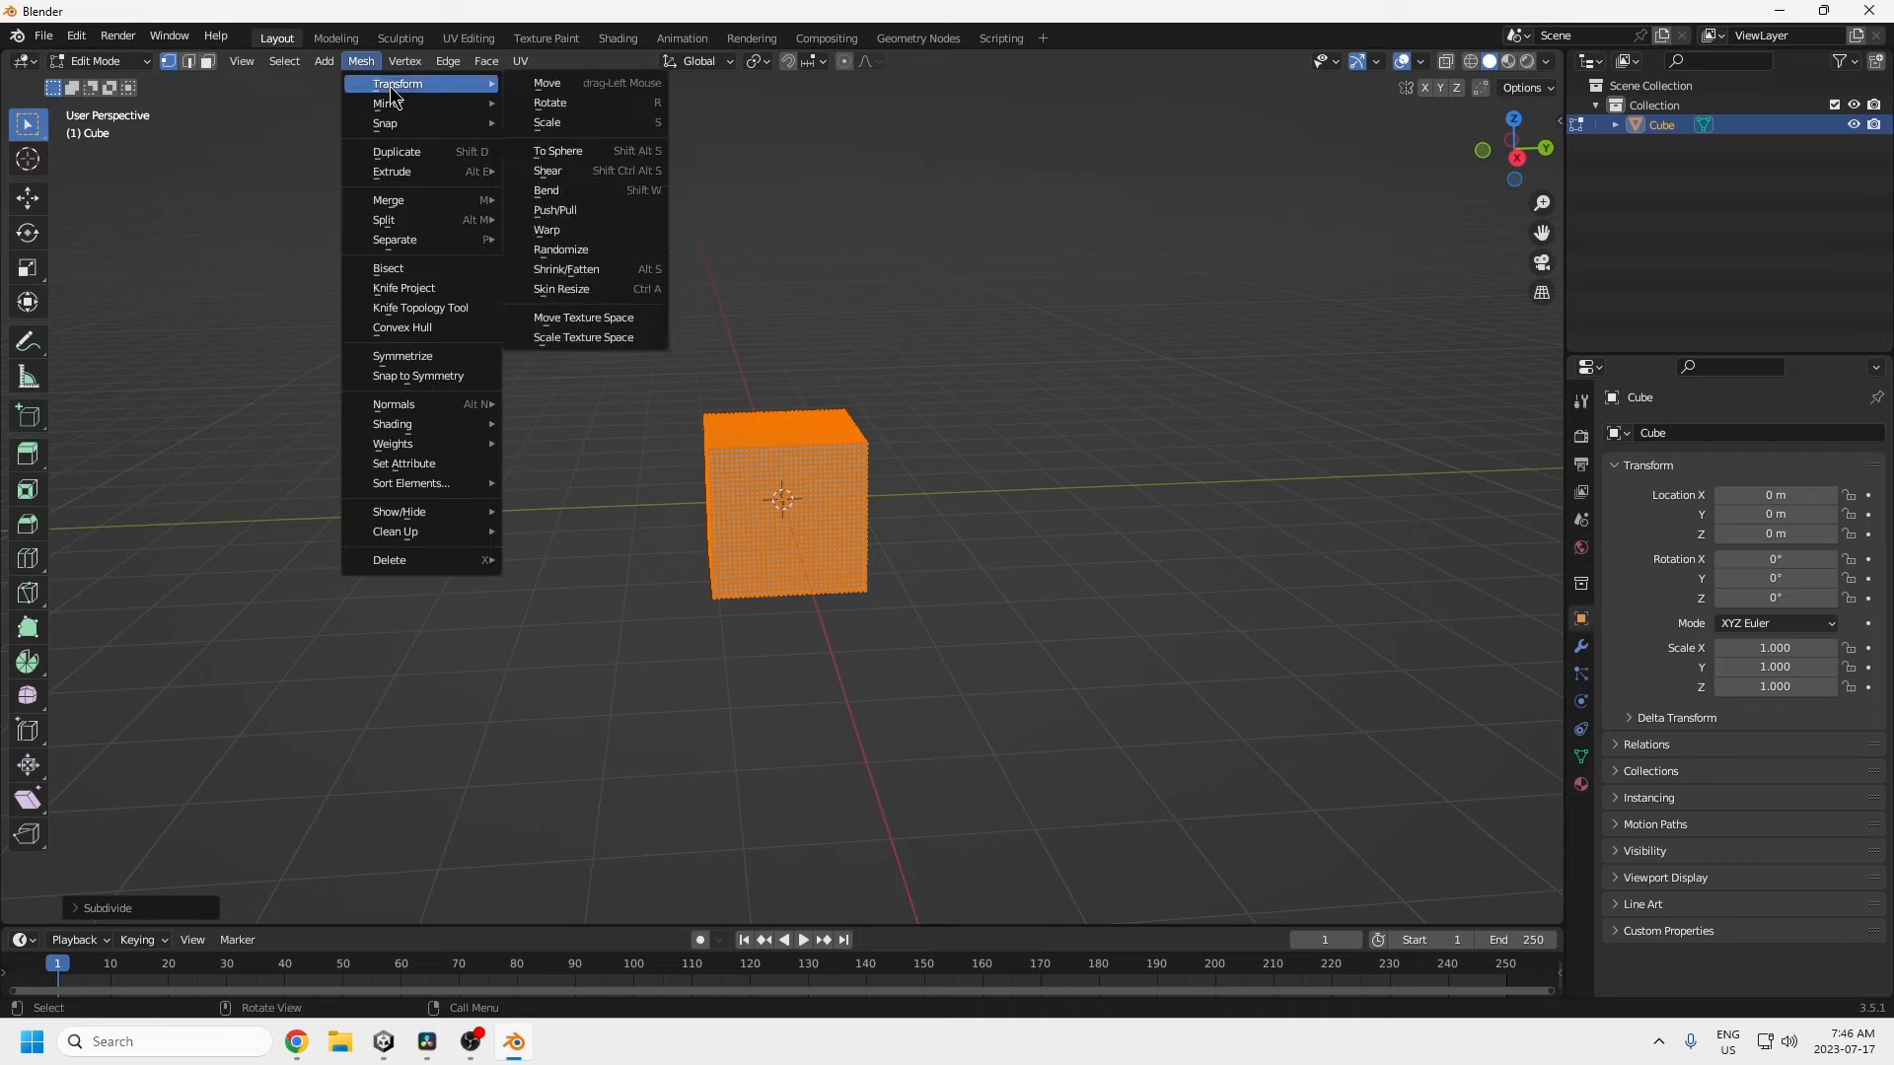
left_click(557, 151)
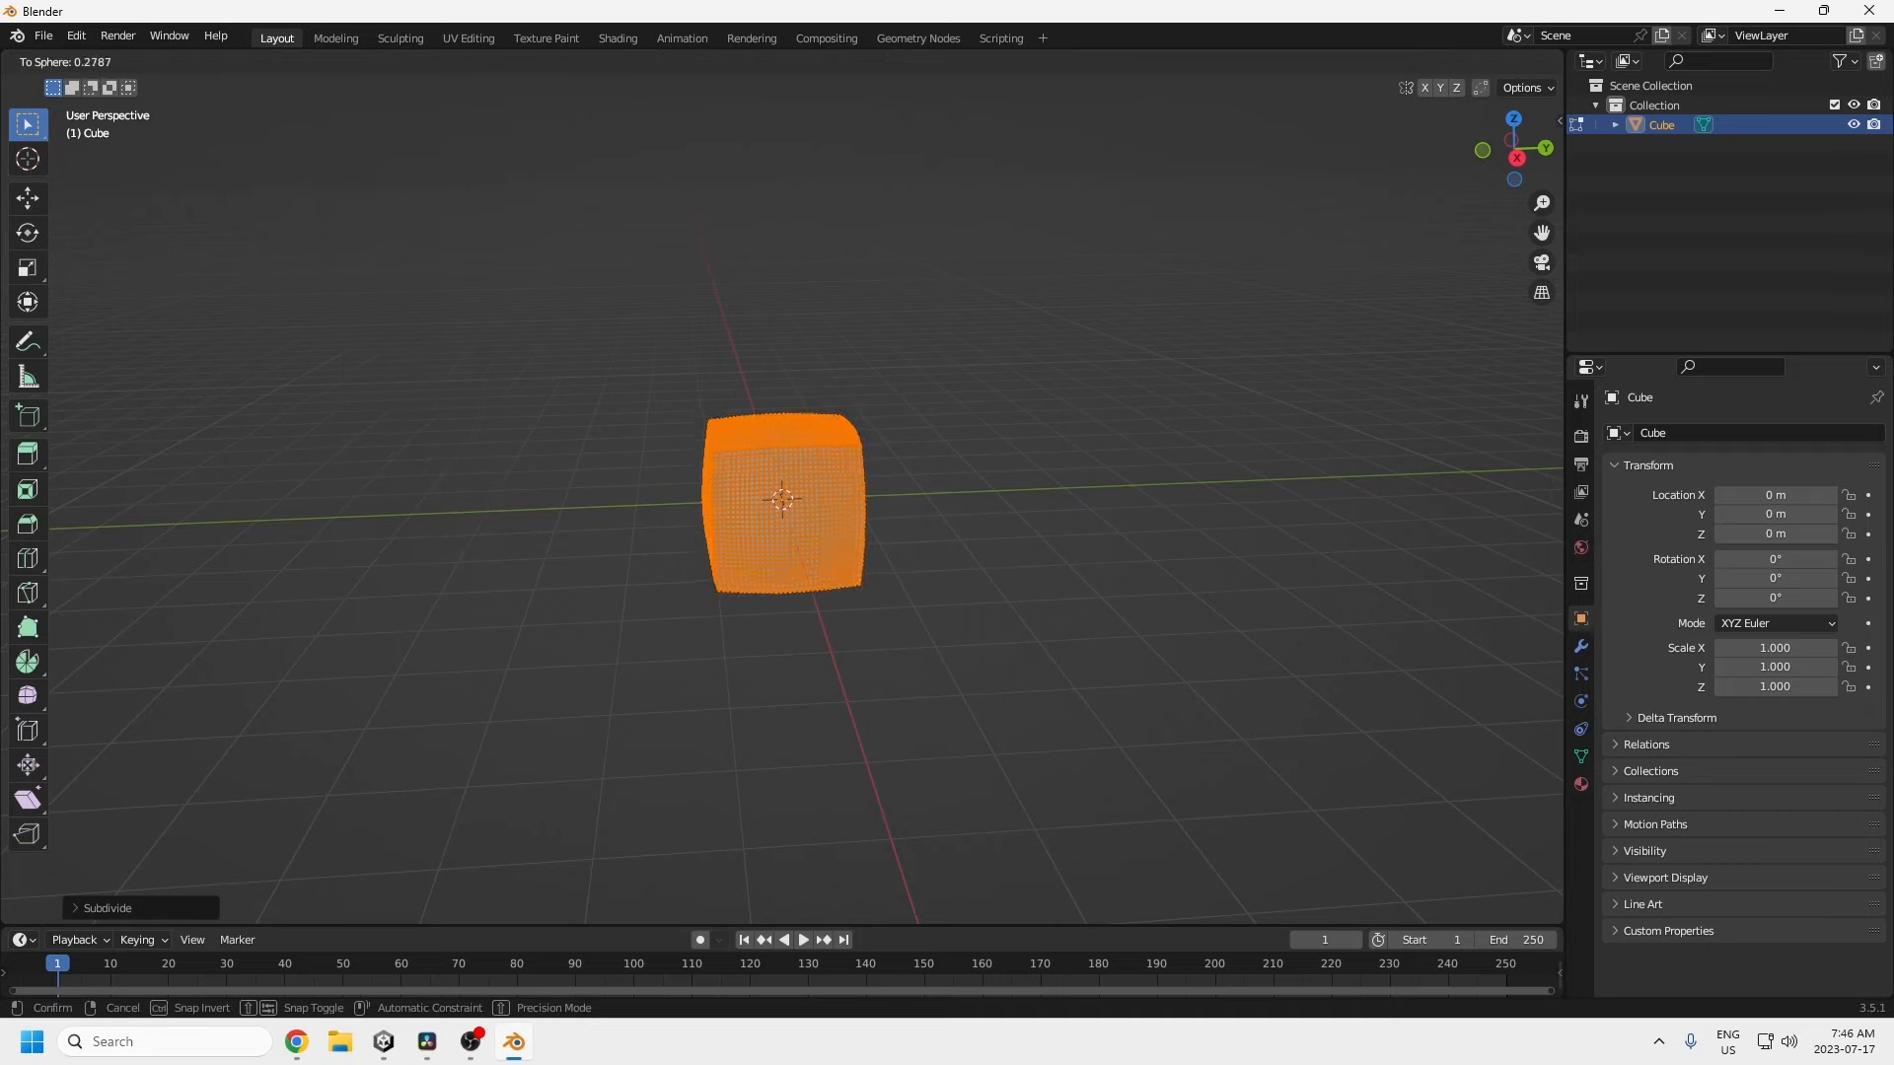
left_click(241, 740)
middle_click_drag(563, 752, 571, 566)
left_click(47, 39)
Step: Start an FBX export with Apply Scalings set to FBX Units Scale
mouse_move(99, 321)
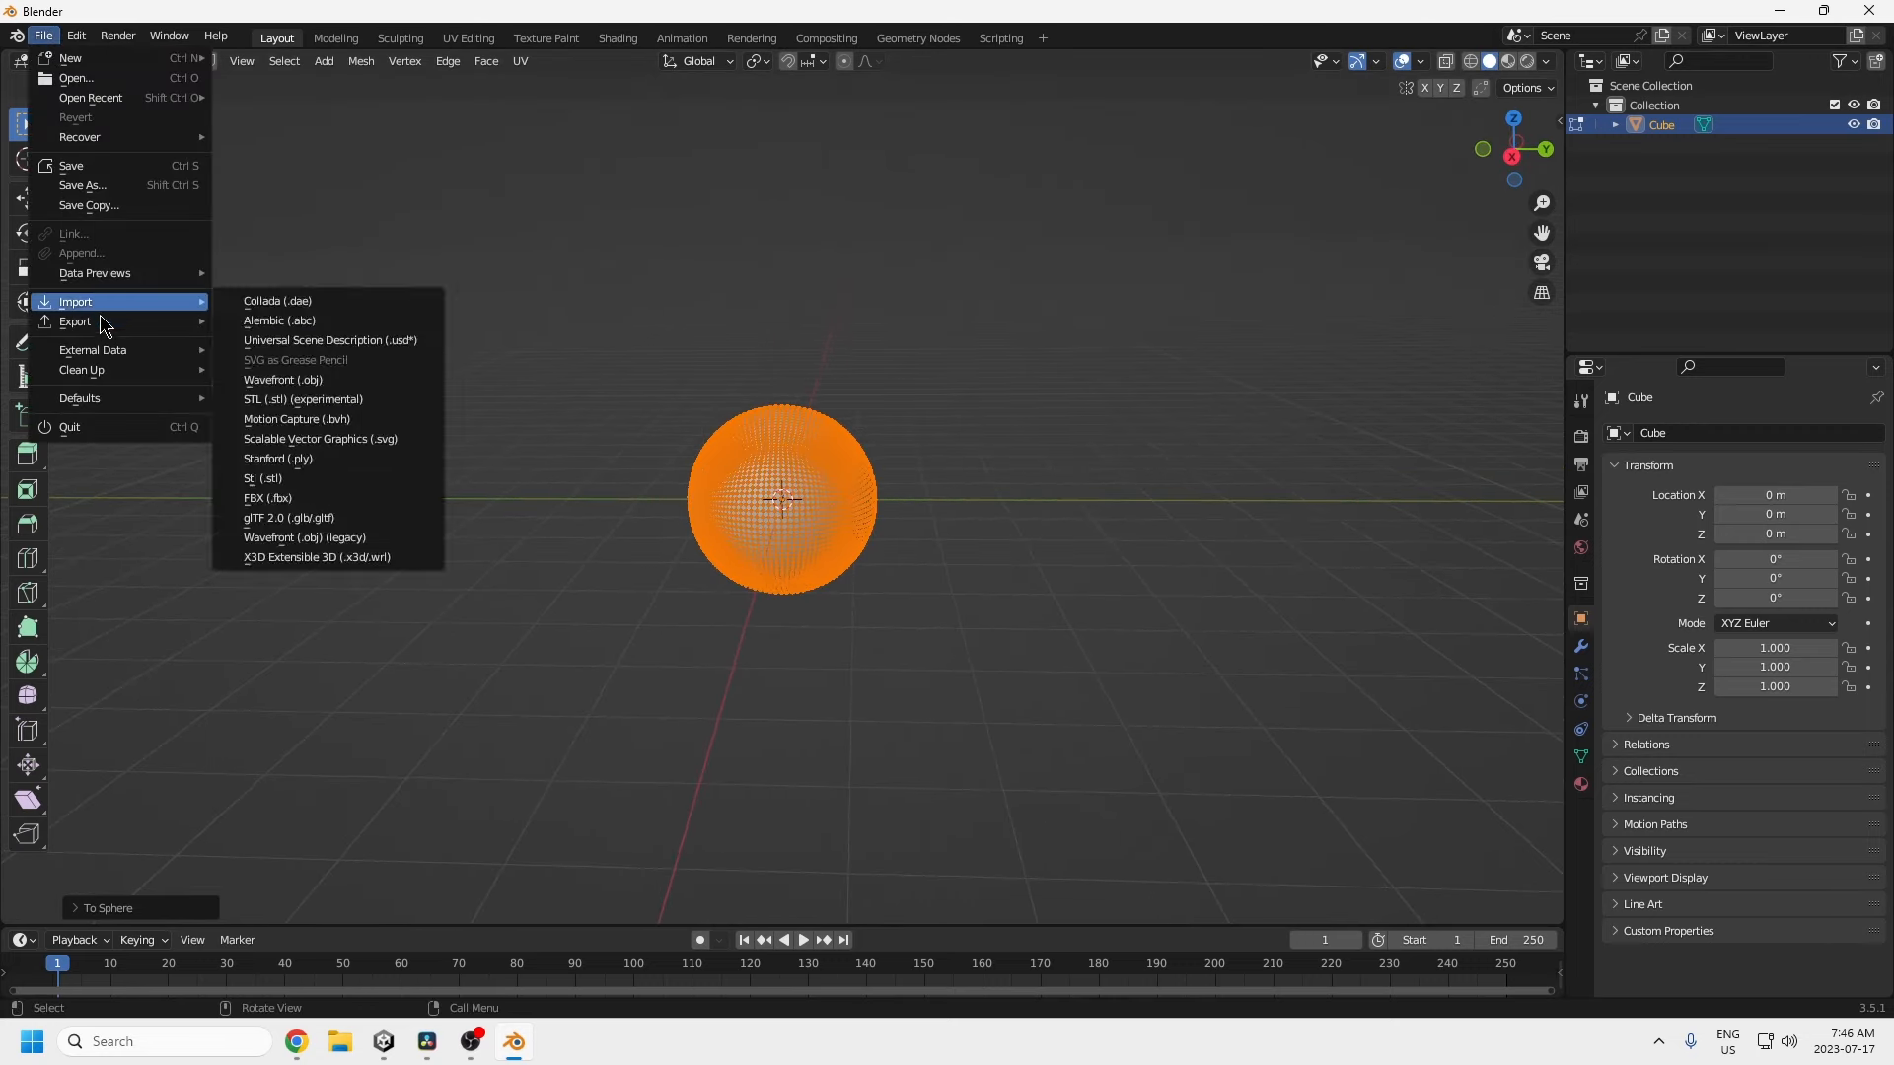
left_click(283, 499)
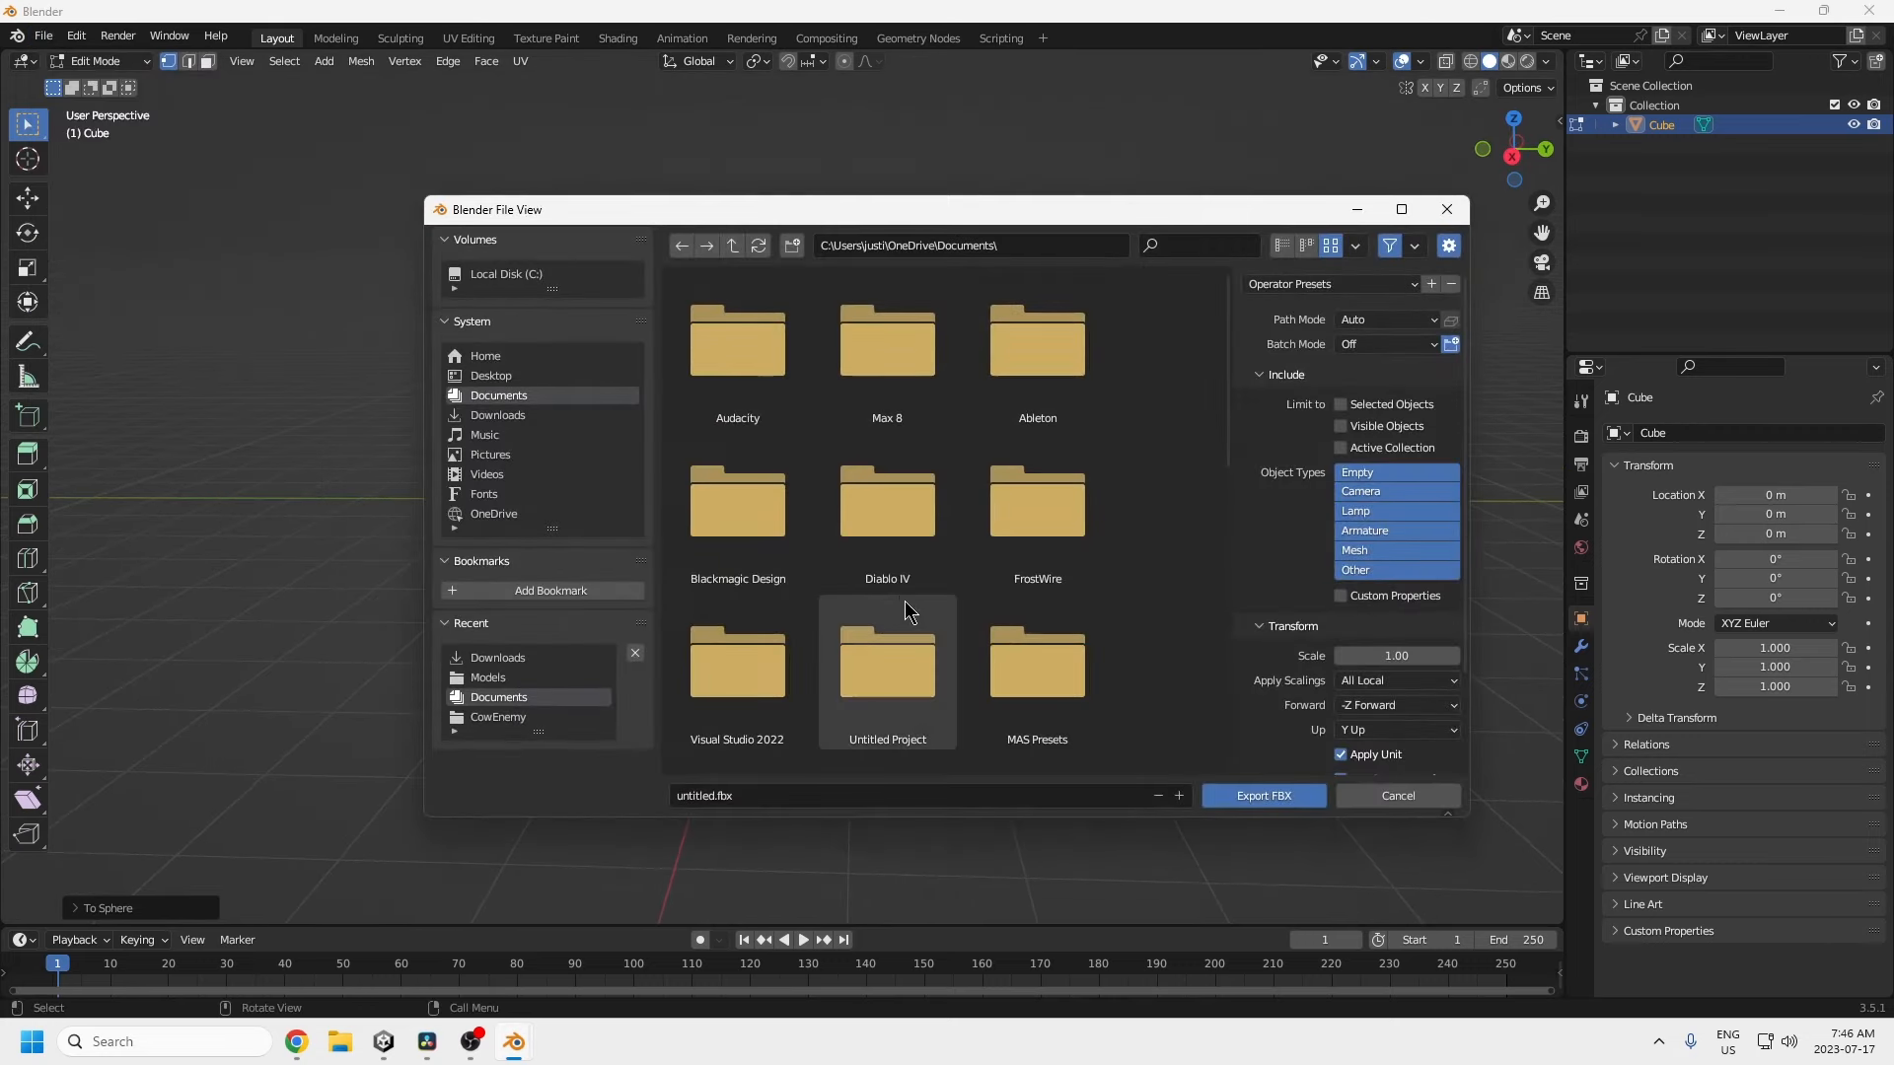
left_click(1398, 680)
left_click(1370, 734)
Step: Set the export's forward axis to Z Forward and quit Blender without saving
left_click(1379, 705)
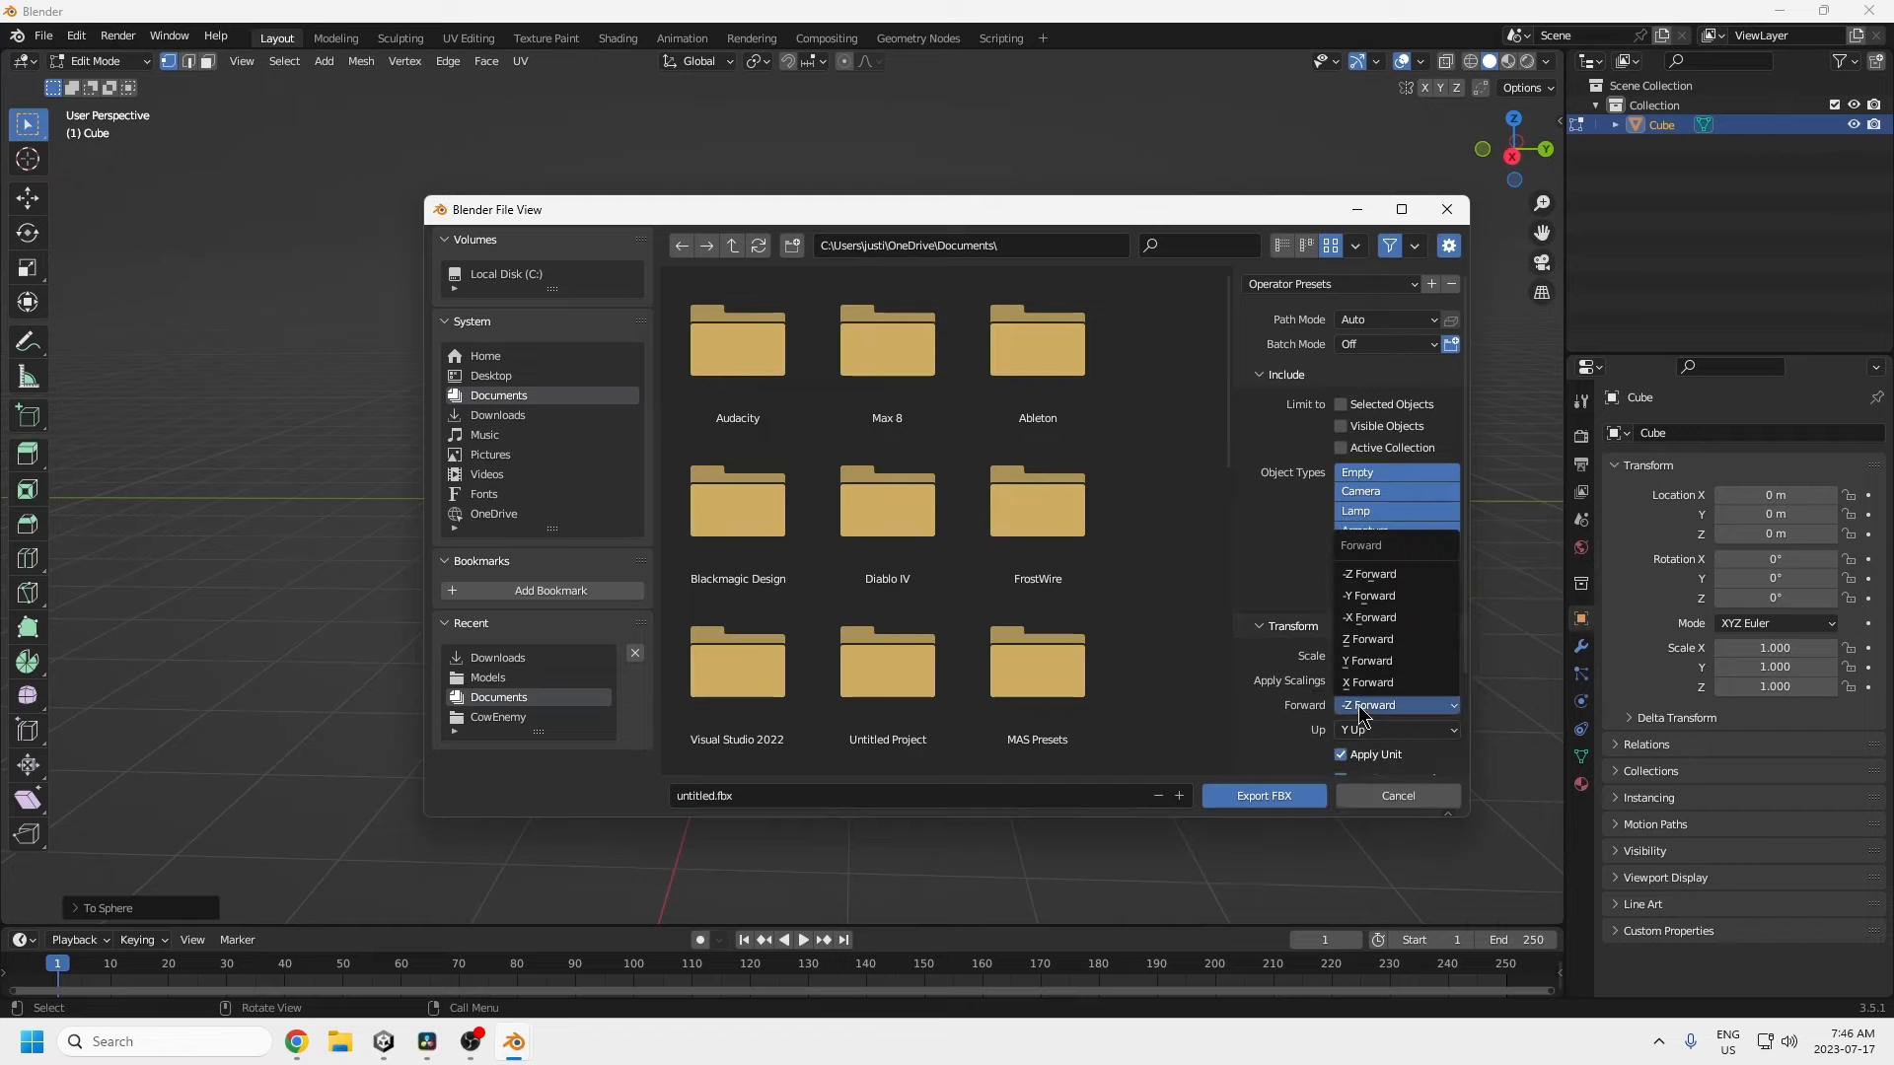
left_click(1371, 651)
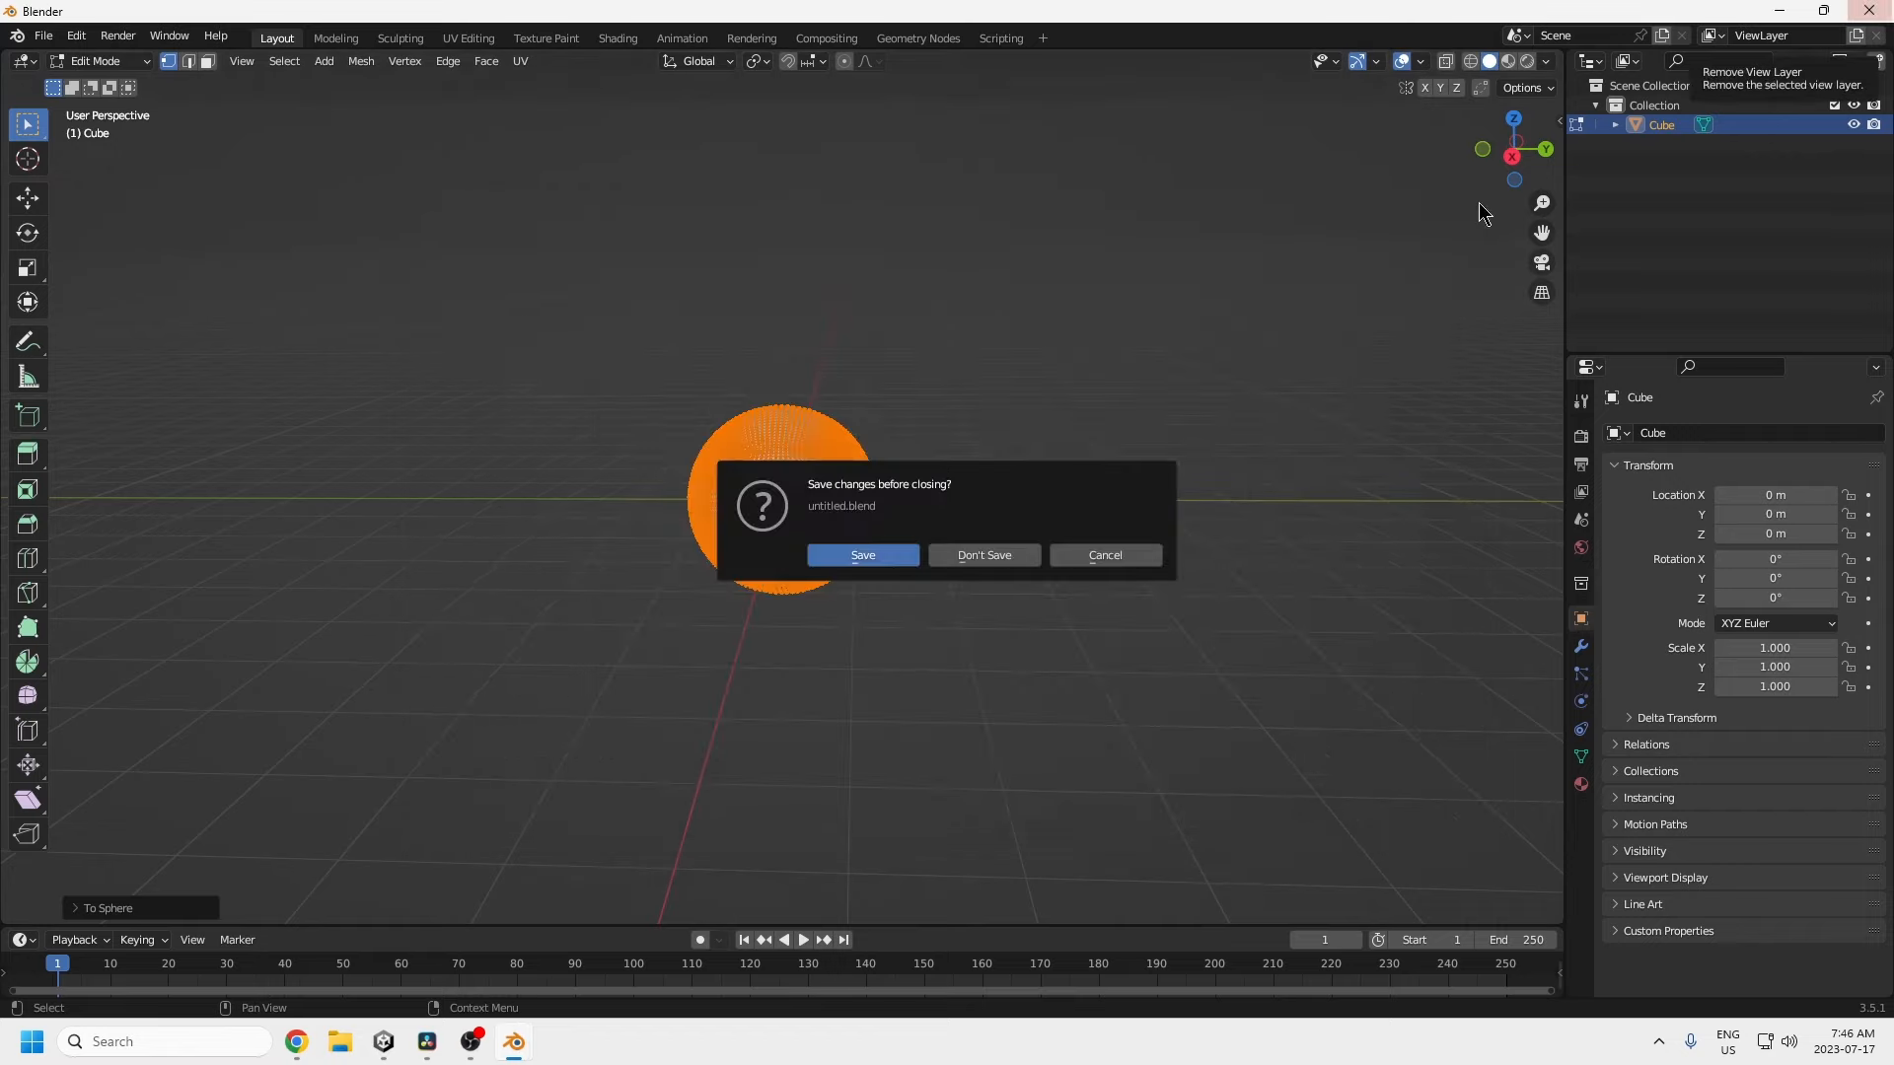
left_click(984, 555)
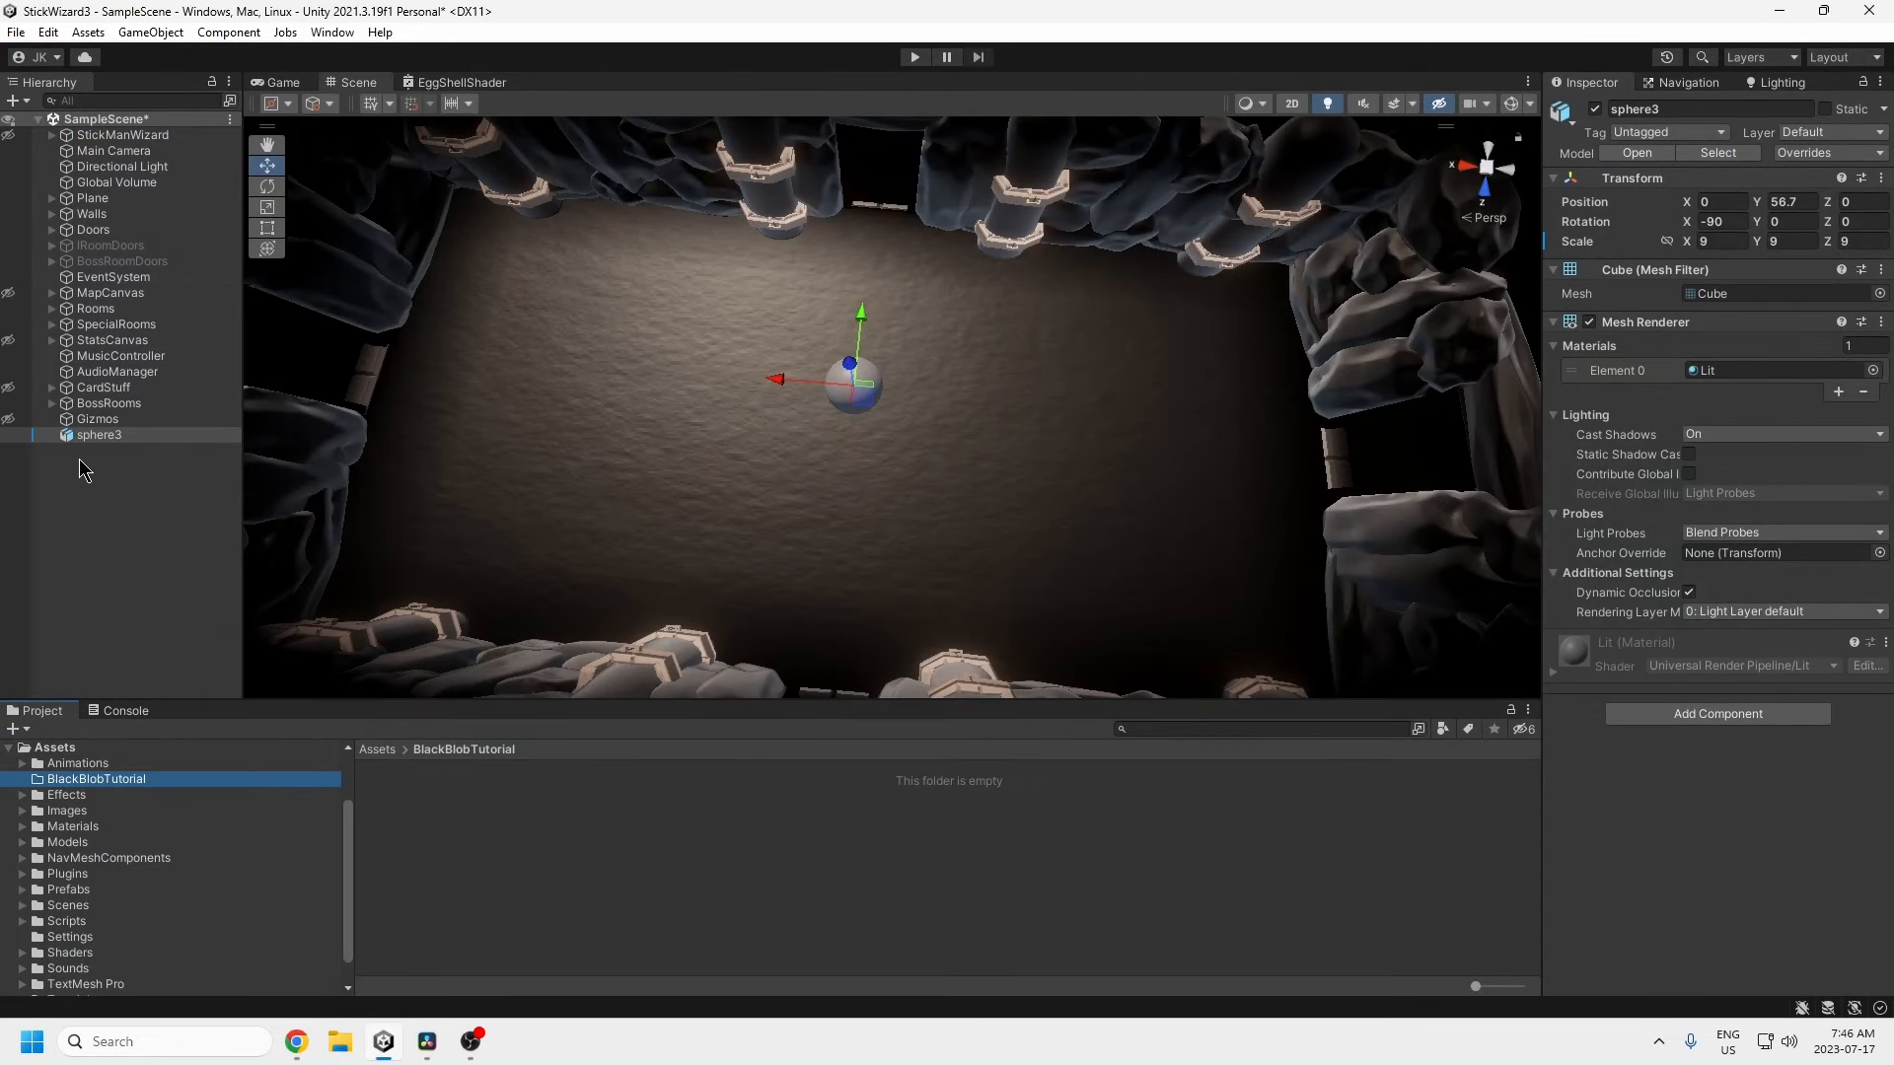
left_click_drag(817, 398, 850, 325, "alt")
scroll(833, 391, "up", 5)
left_click_drag(1727, 242, 1666, 239)
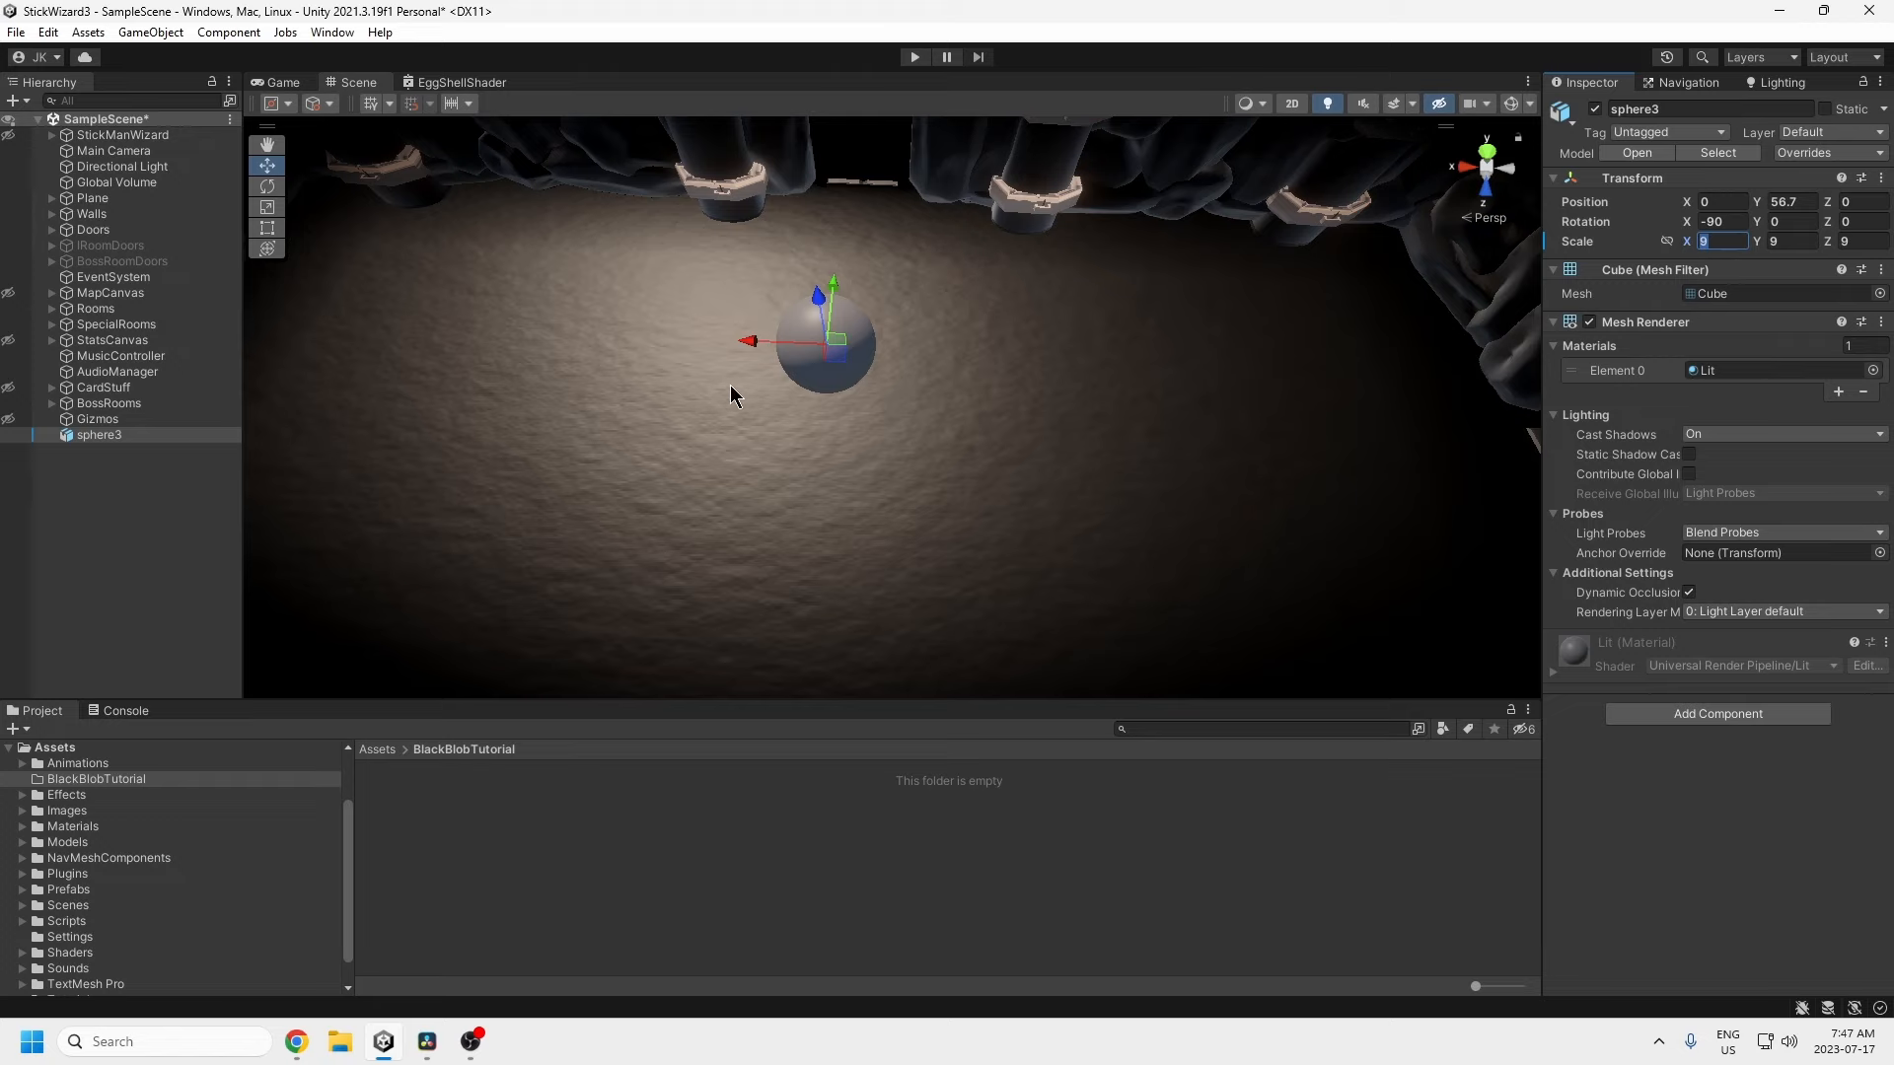
left_click_drag(731, 396, 664, 486, "alt")
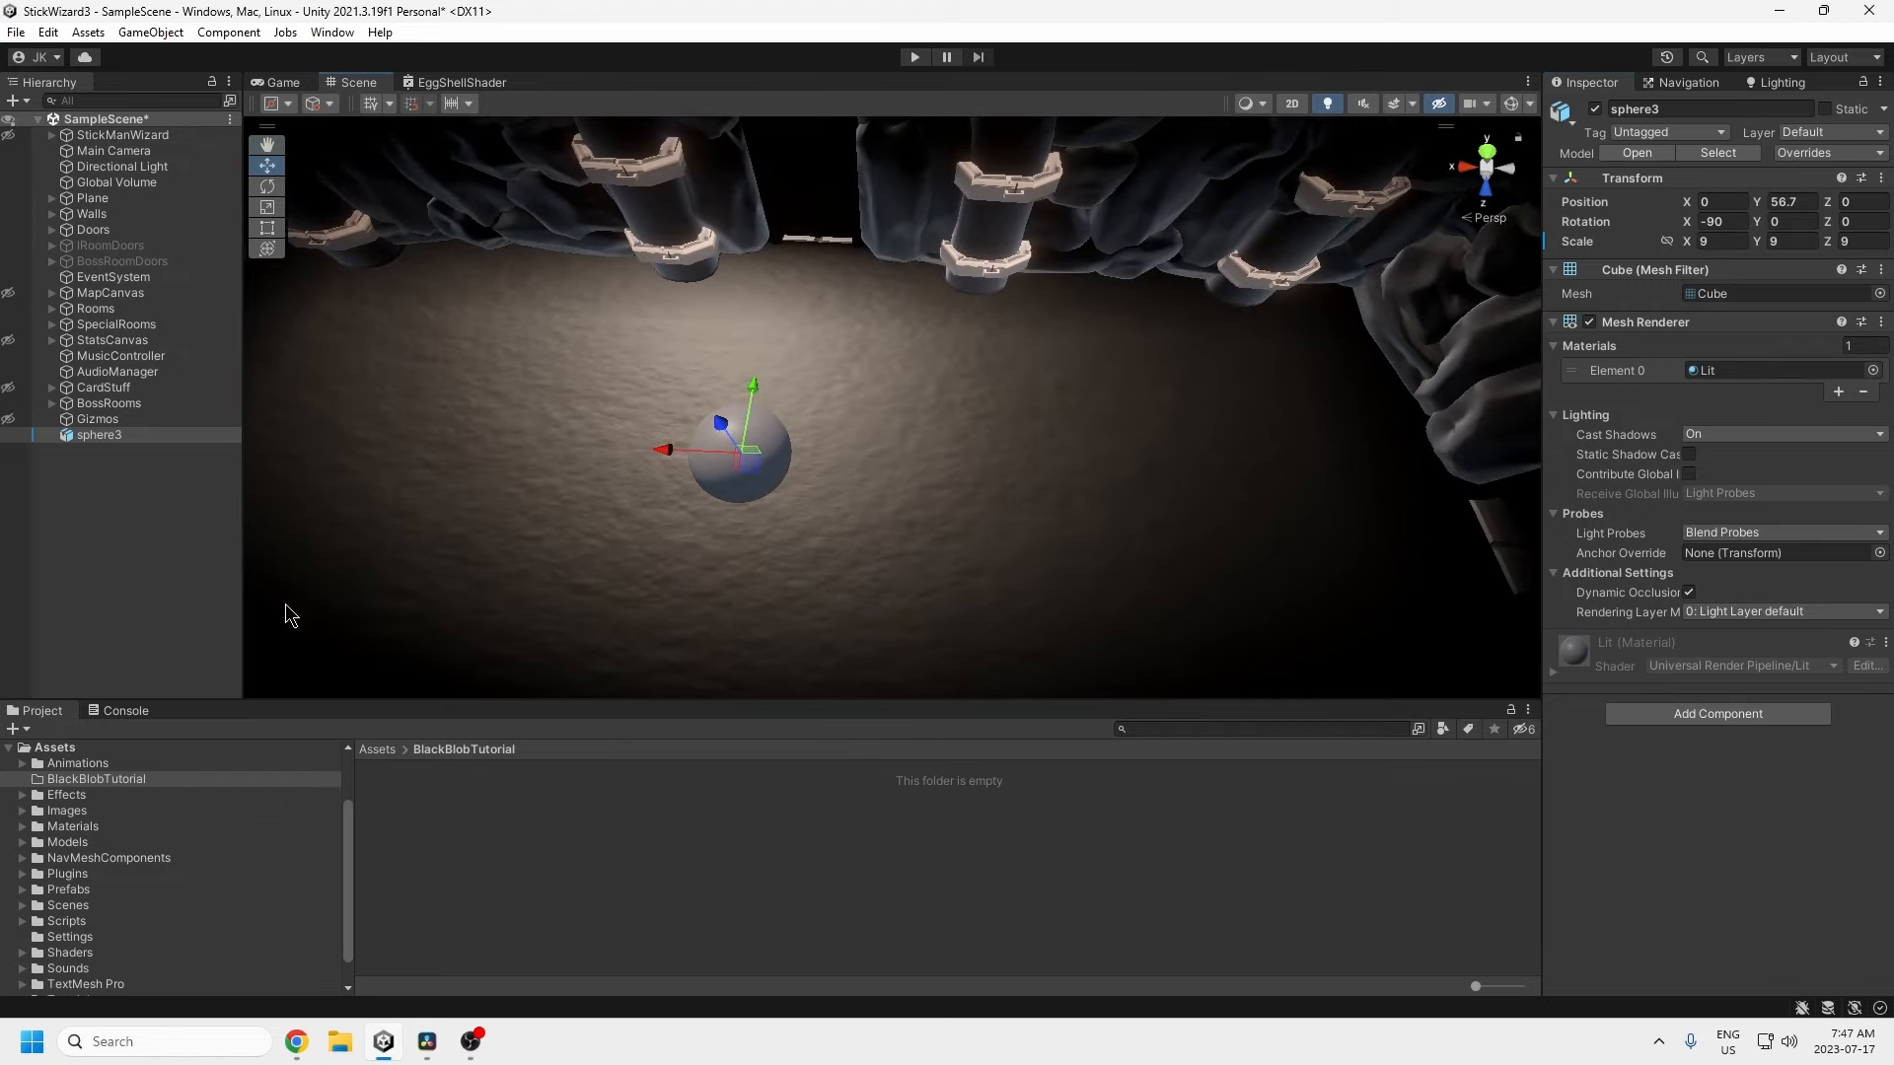
Step: Unpack sphere3 completely from its prefab
right_click(114, 435)
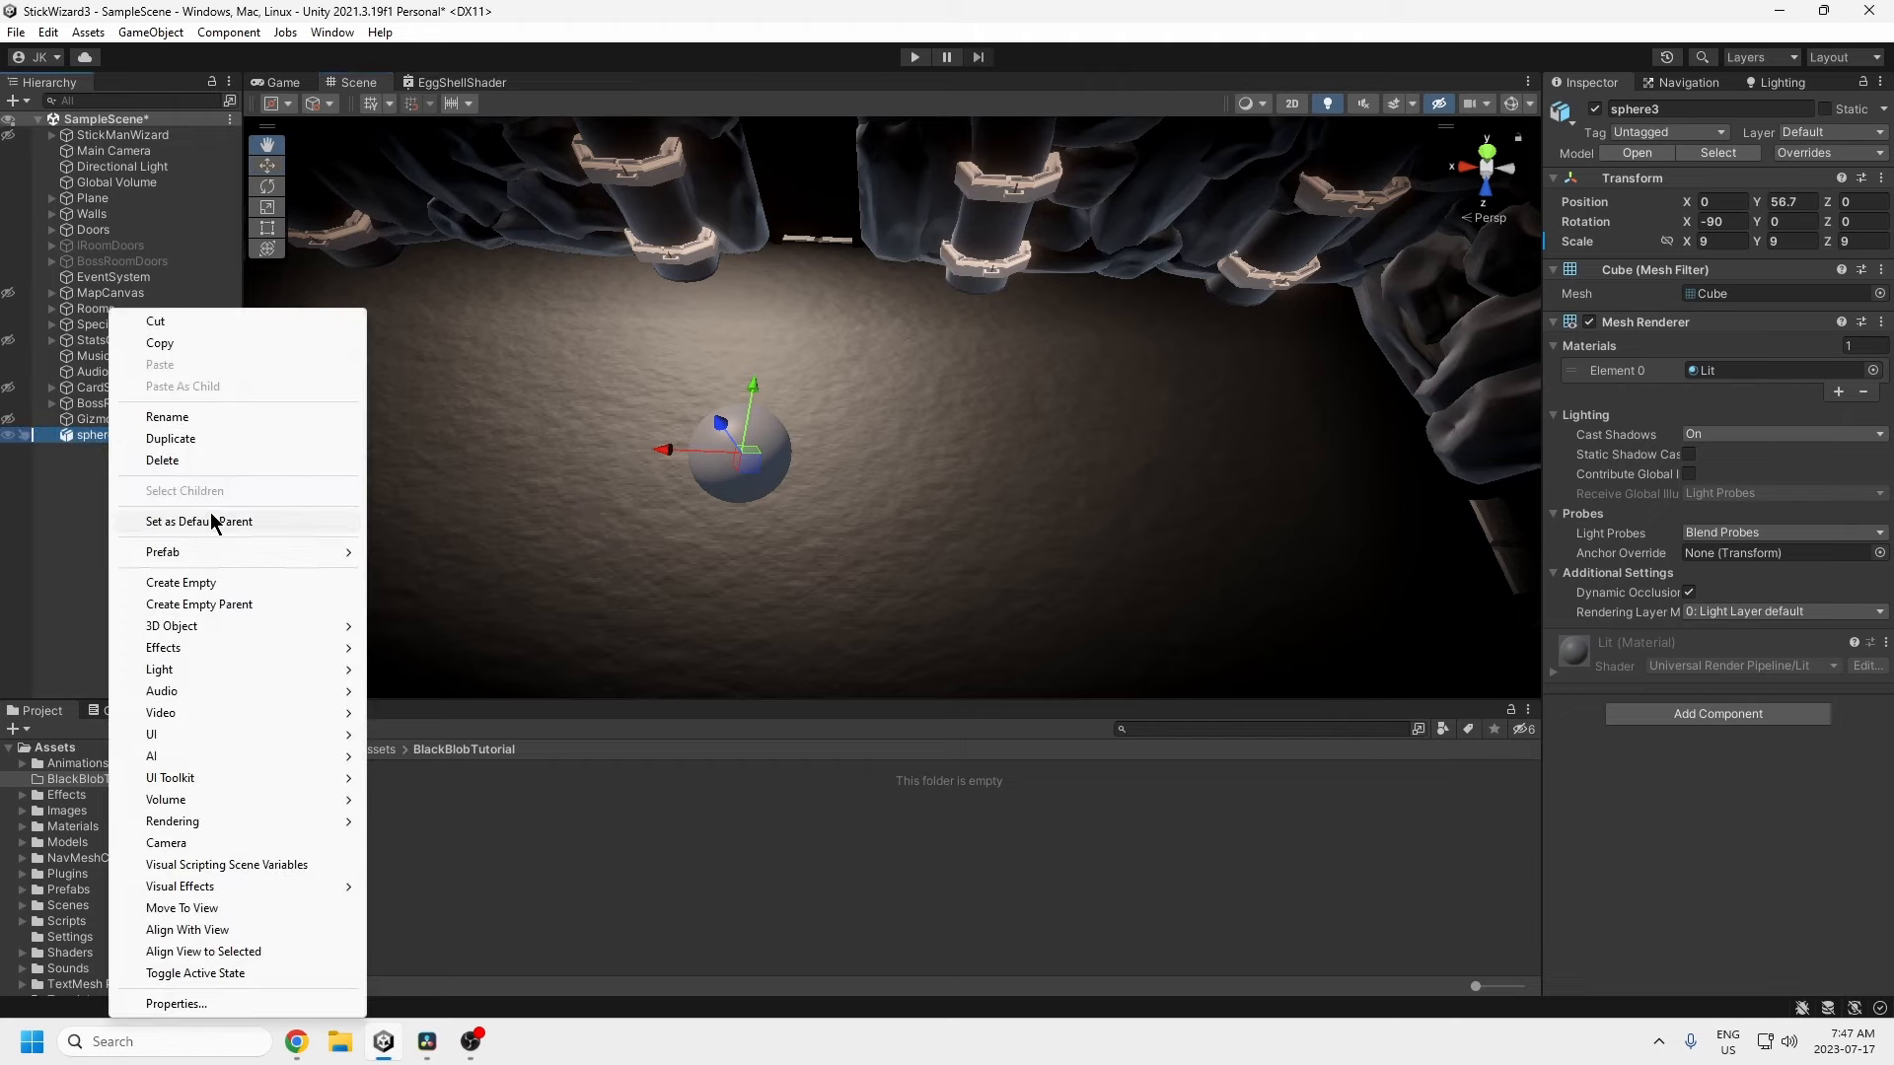
mouse_move(280, 553)
left_click(434, 639)
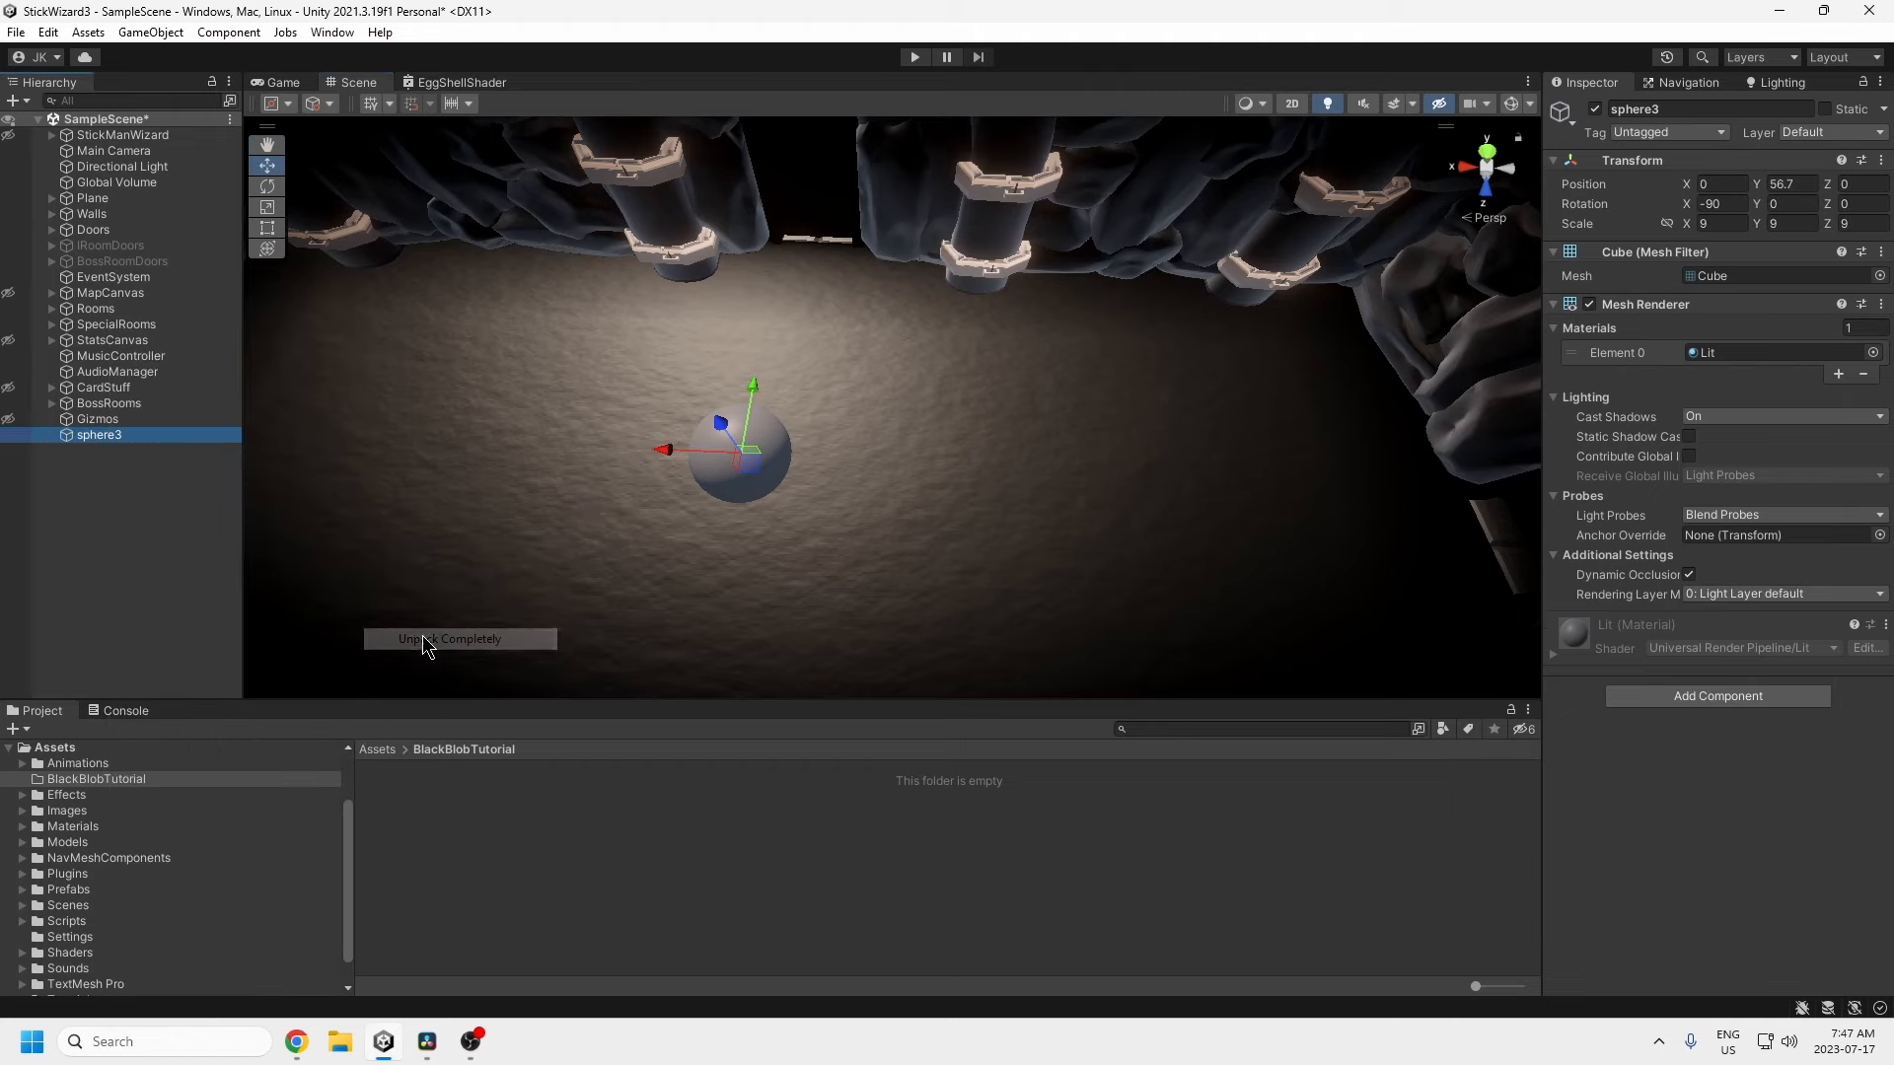
Step: Create a new material named BlobMaterial in BlackBlobTutorial
right_click(467, 848)
mouse_move(555, 315)
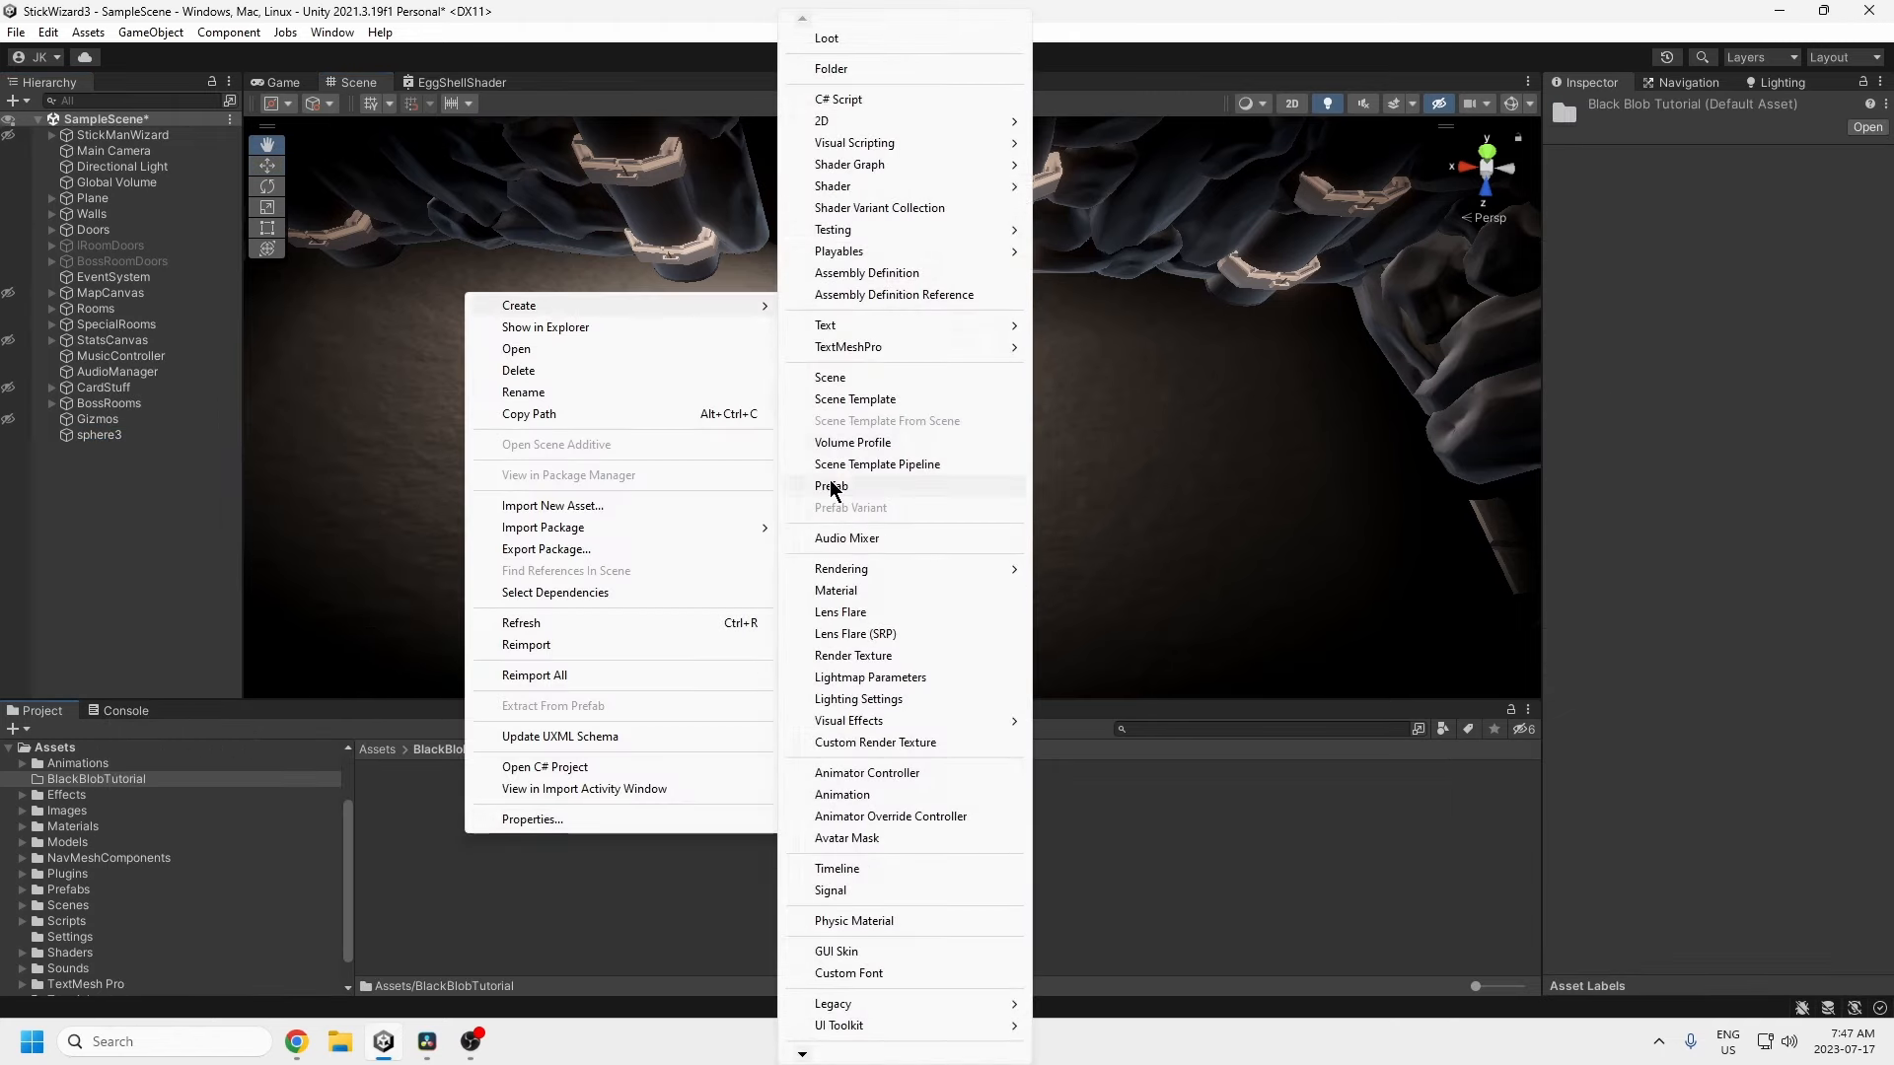
left_click(858, 582)
type("B")
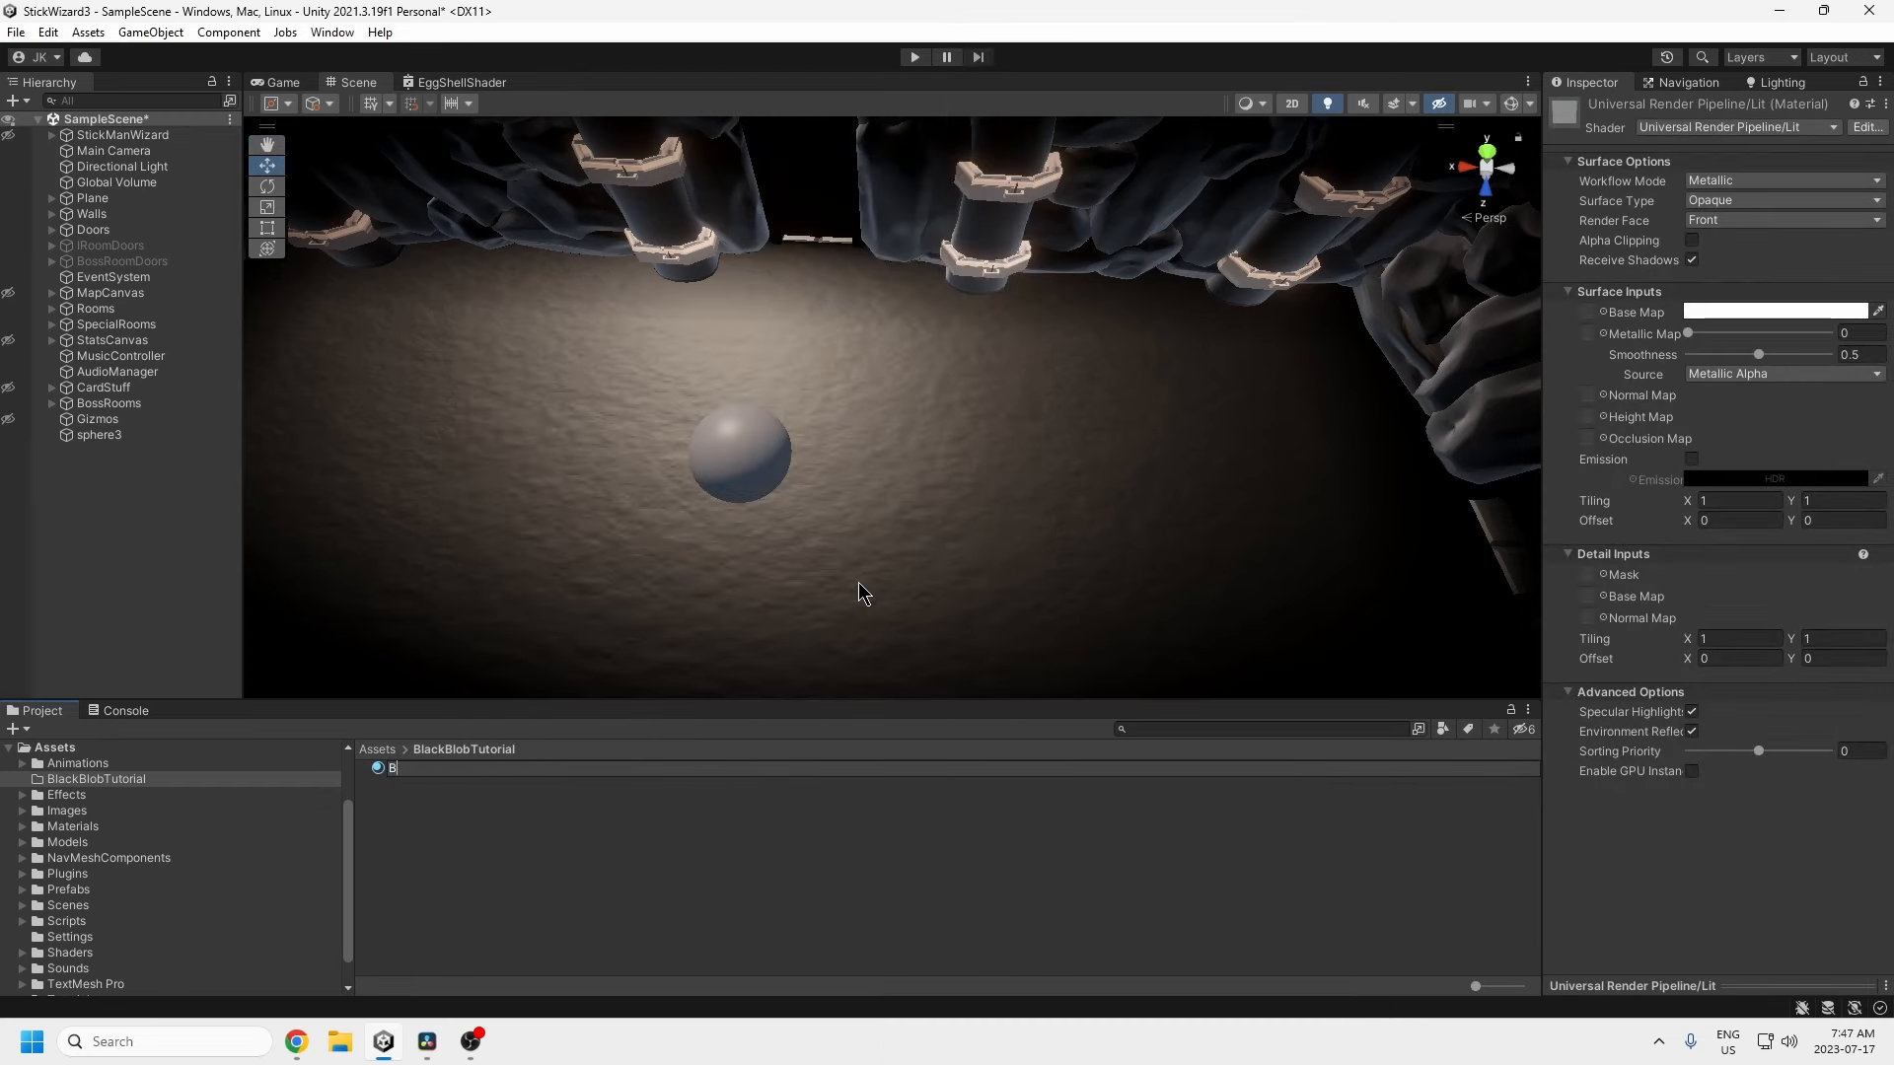
type("lobMaterial")
key("Return")
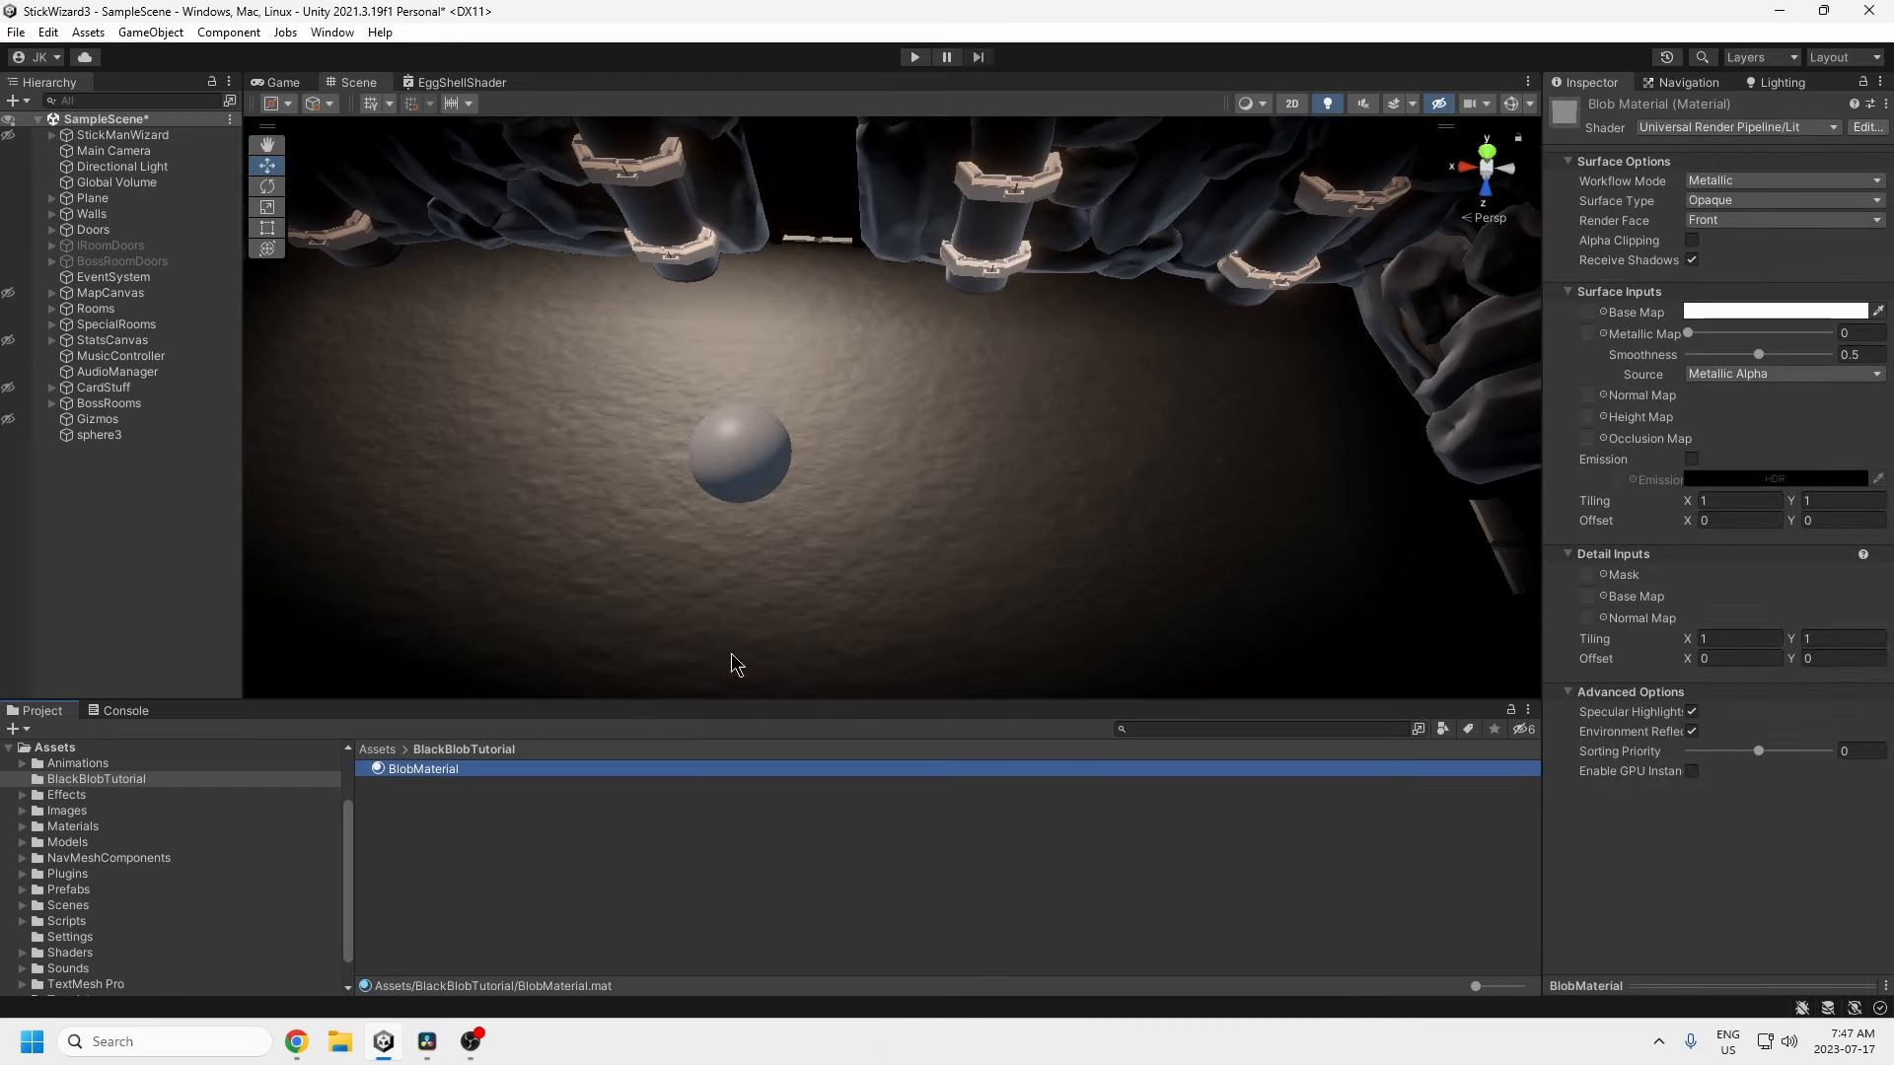
Step: Create a URP Lit Shader Graph named BlobShader in the same folder
right_click(507, 804)
mouse_move(631, 271)
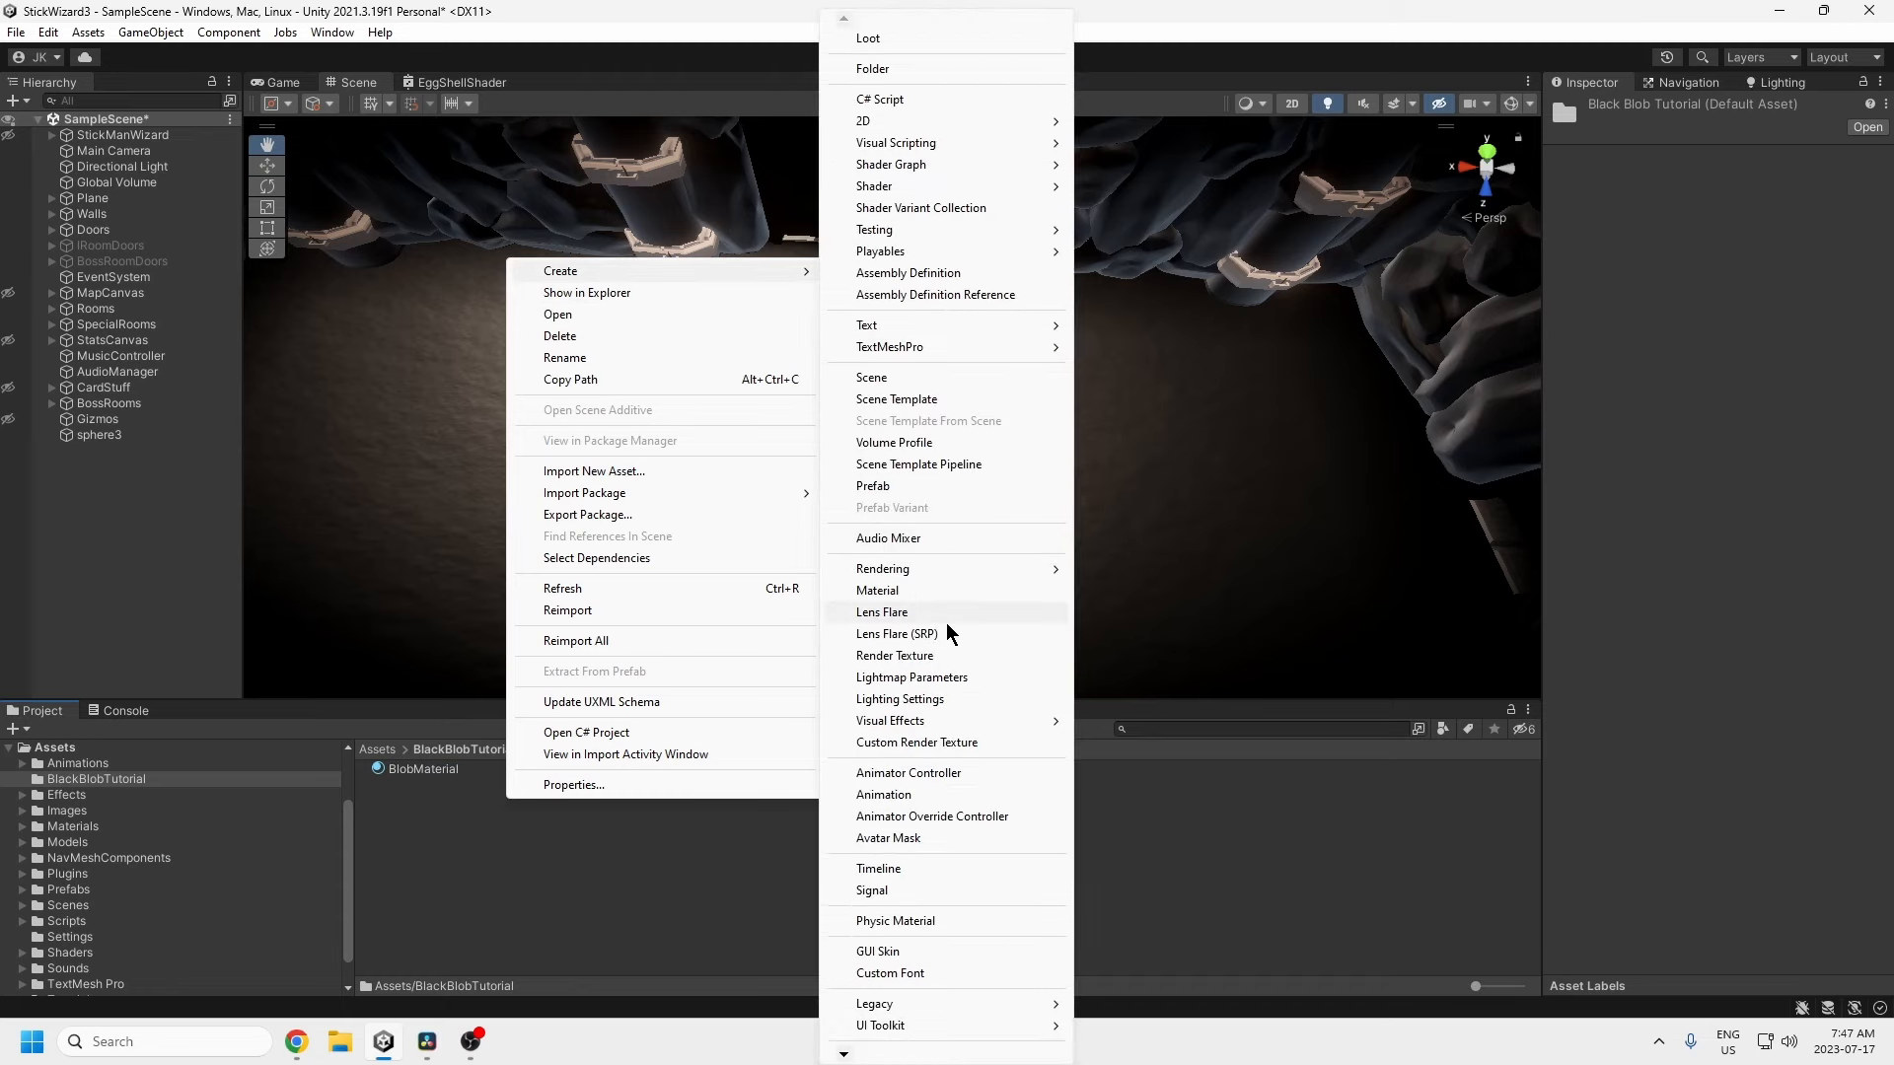
mouse_move(919, 168)
mouse_move(1173, 166)
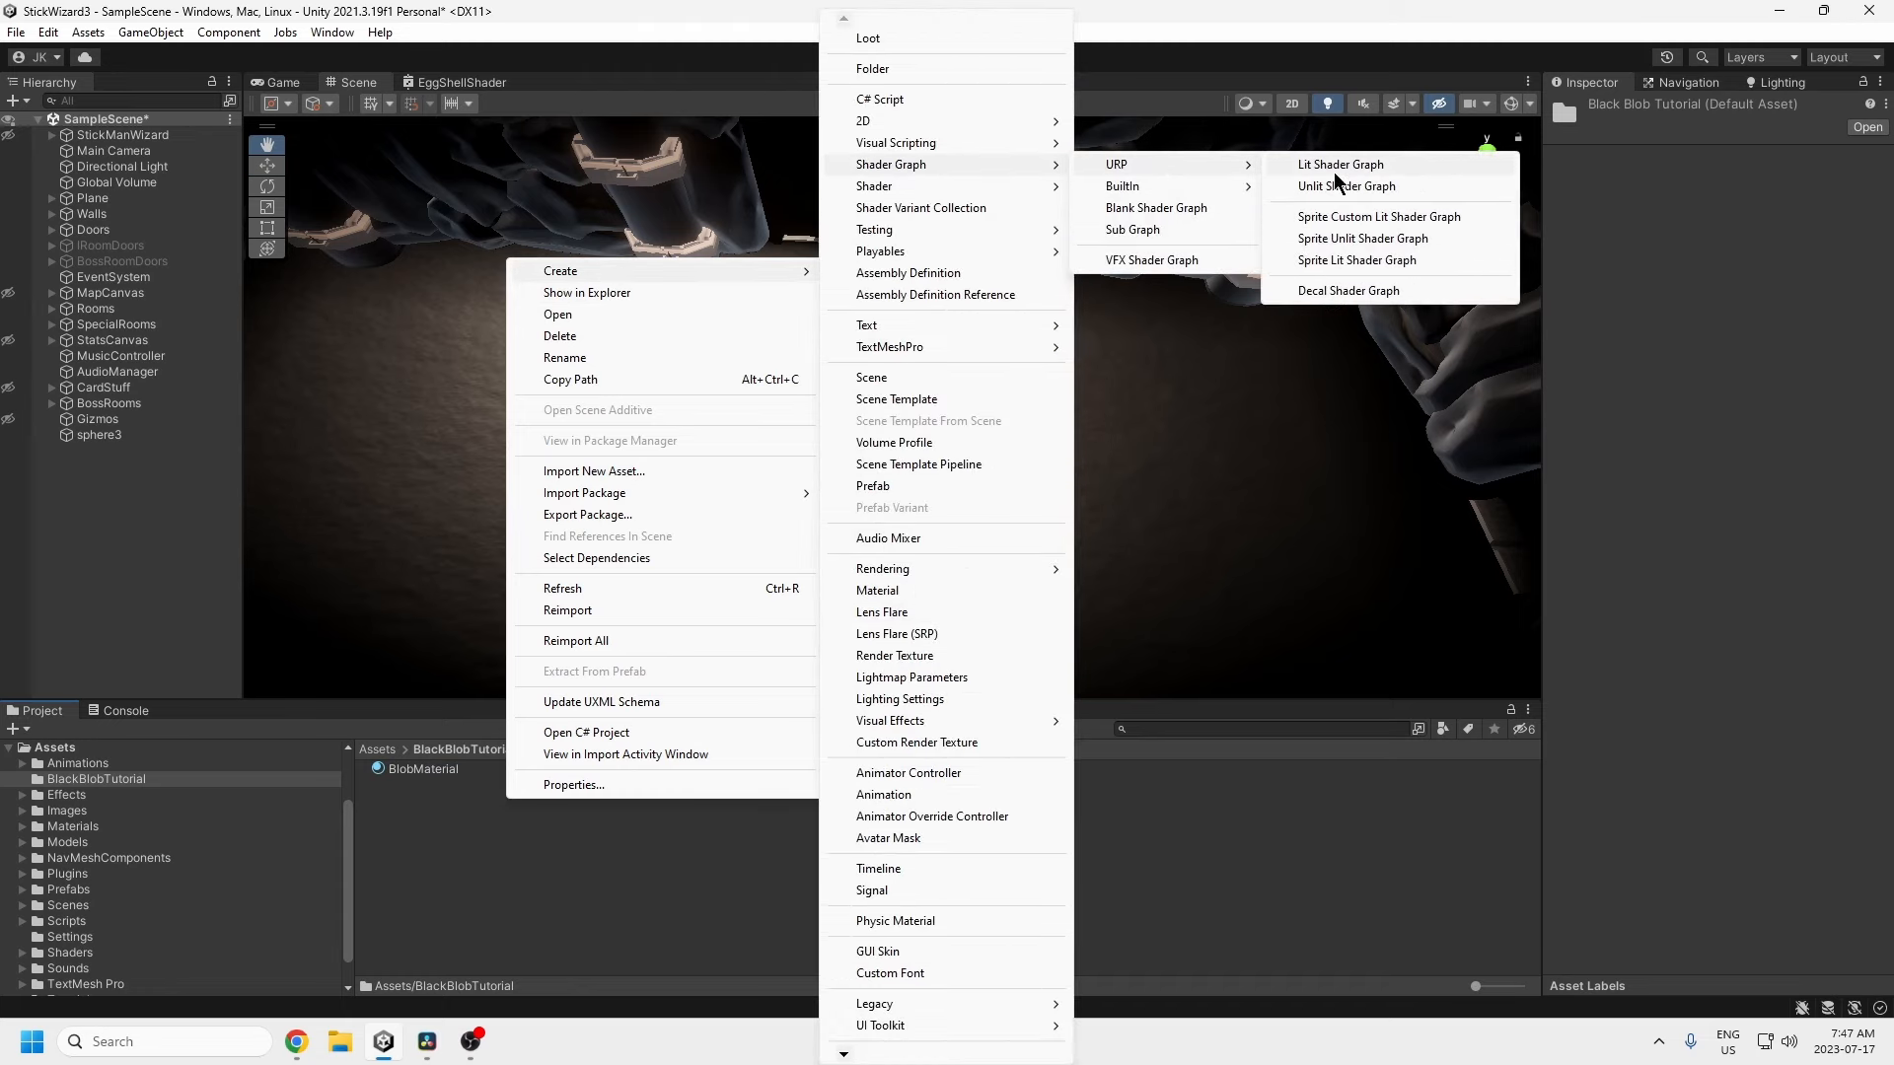
left_click(1350, 168)
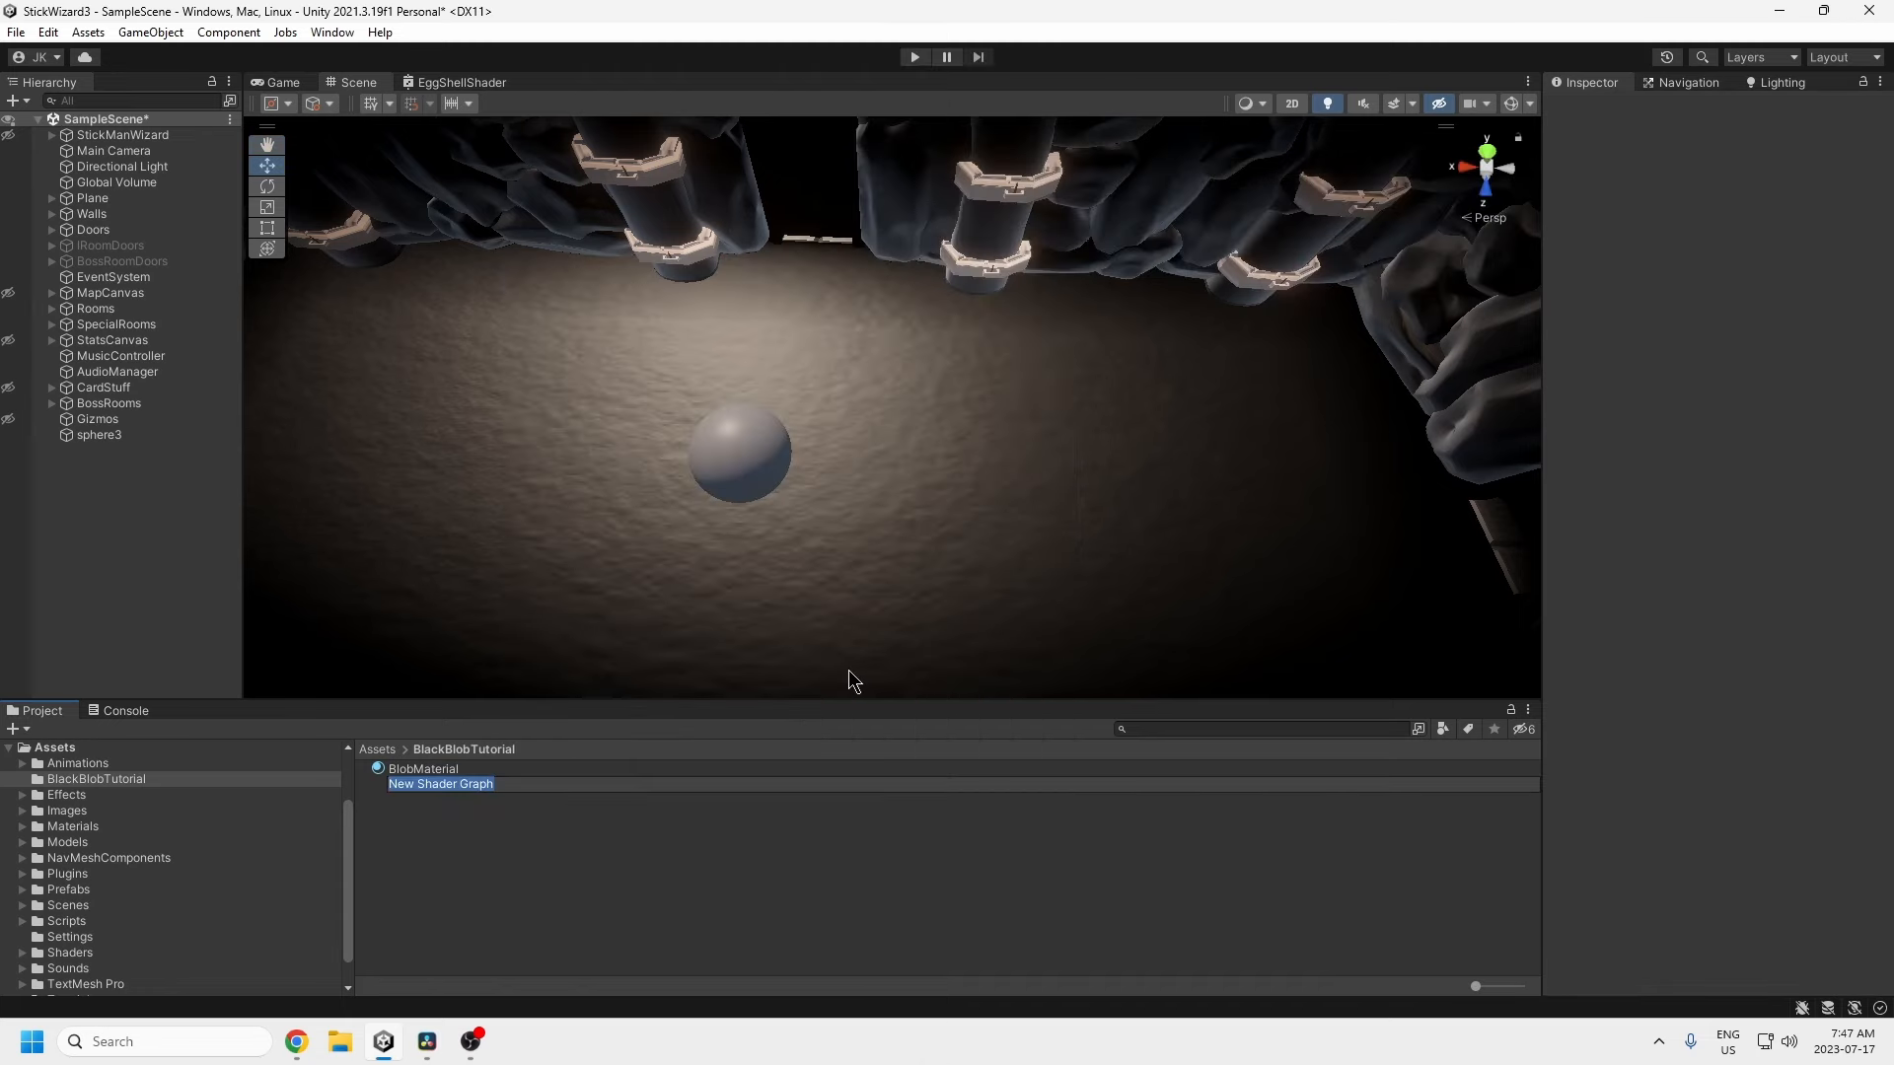
type("BlobShader")
key("Return")
left_click(521, 768)
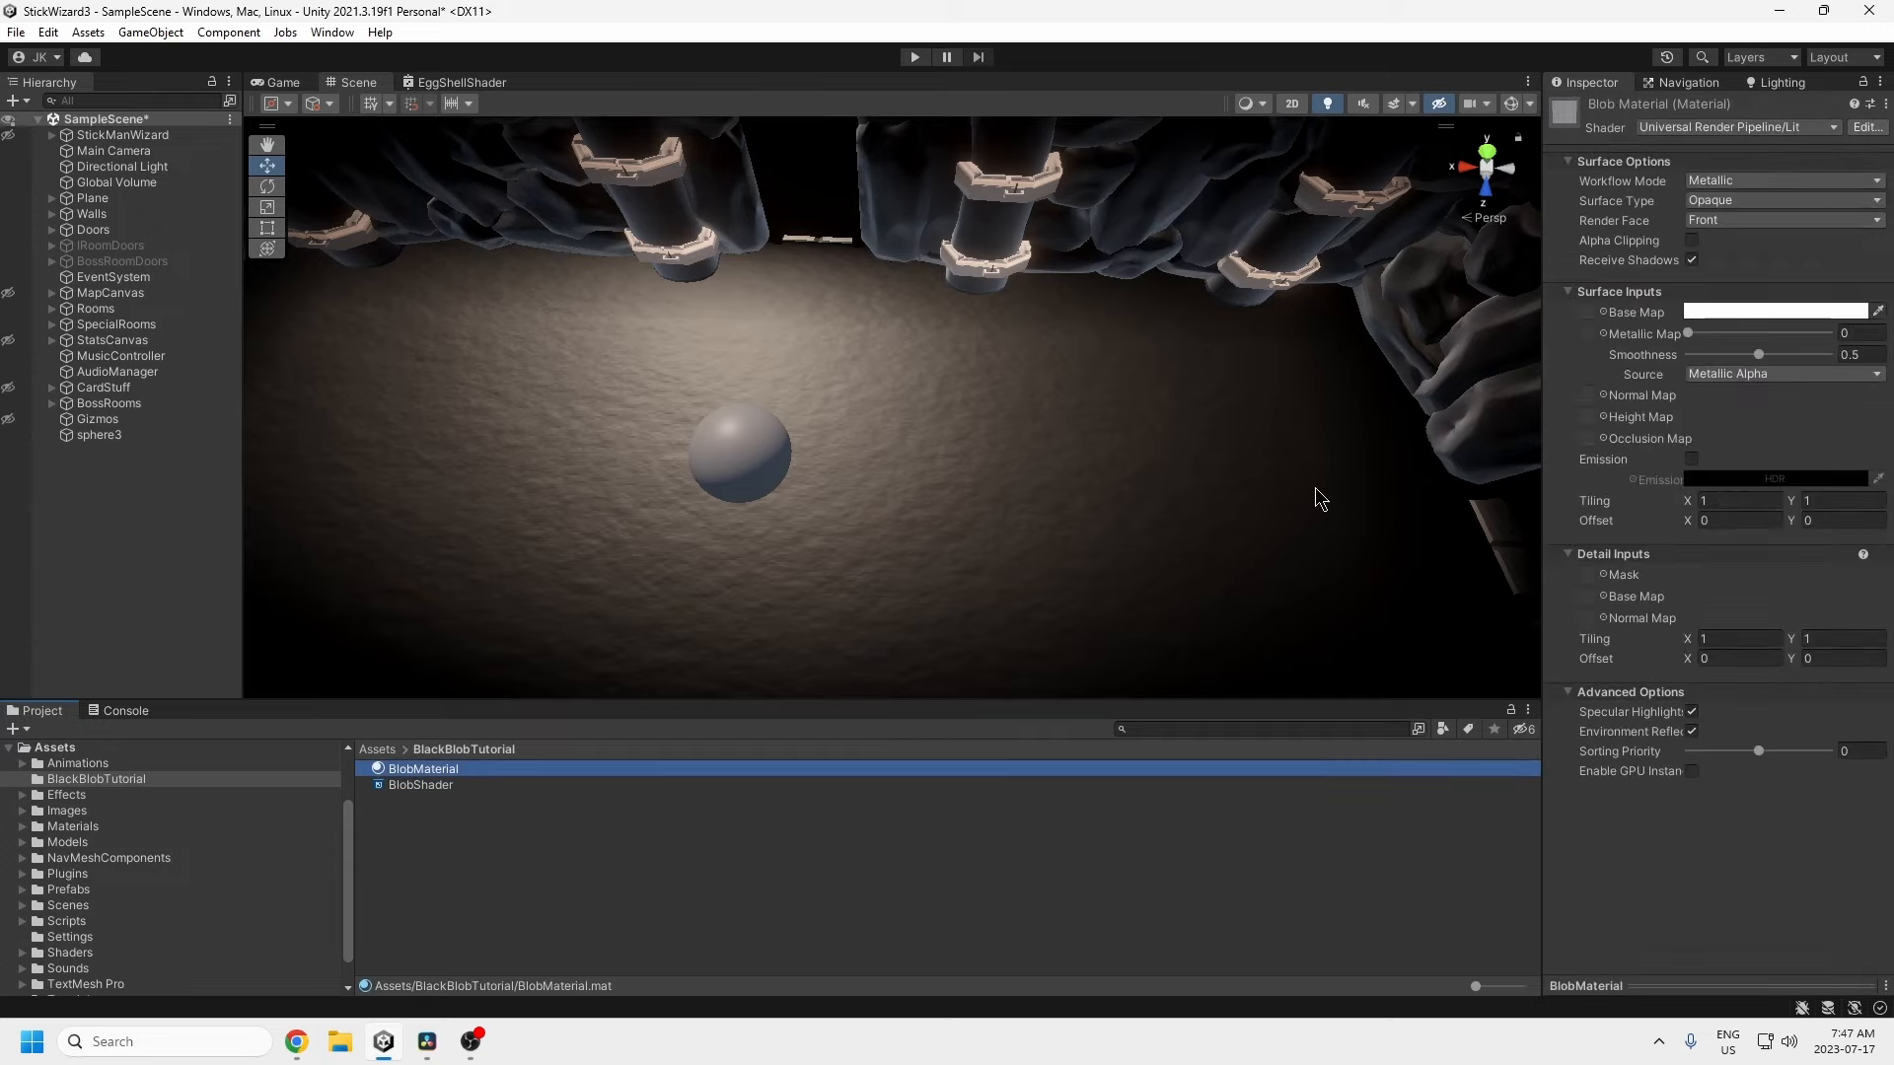
left_click(1816, 128)
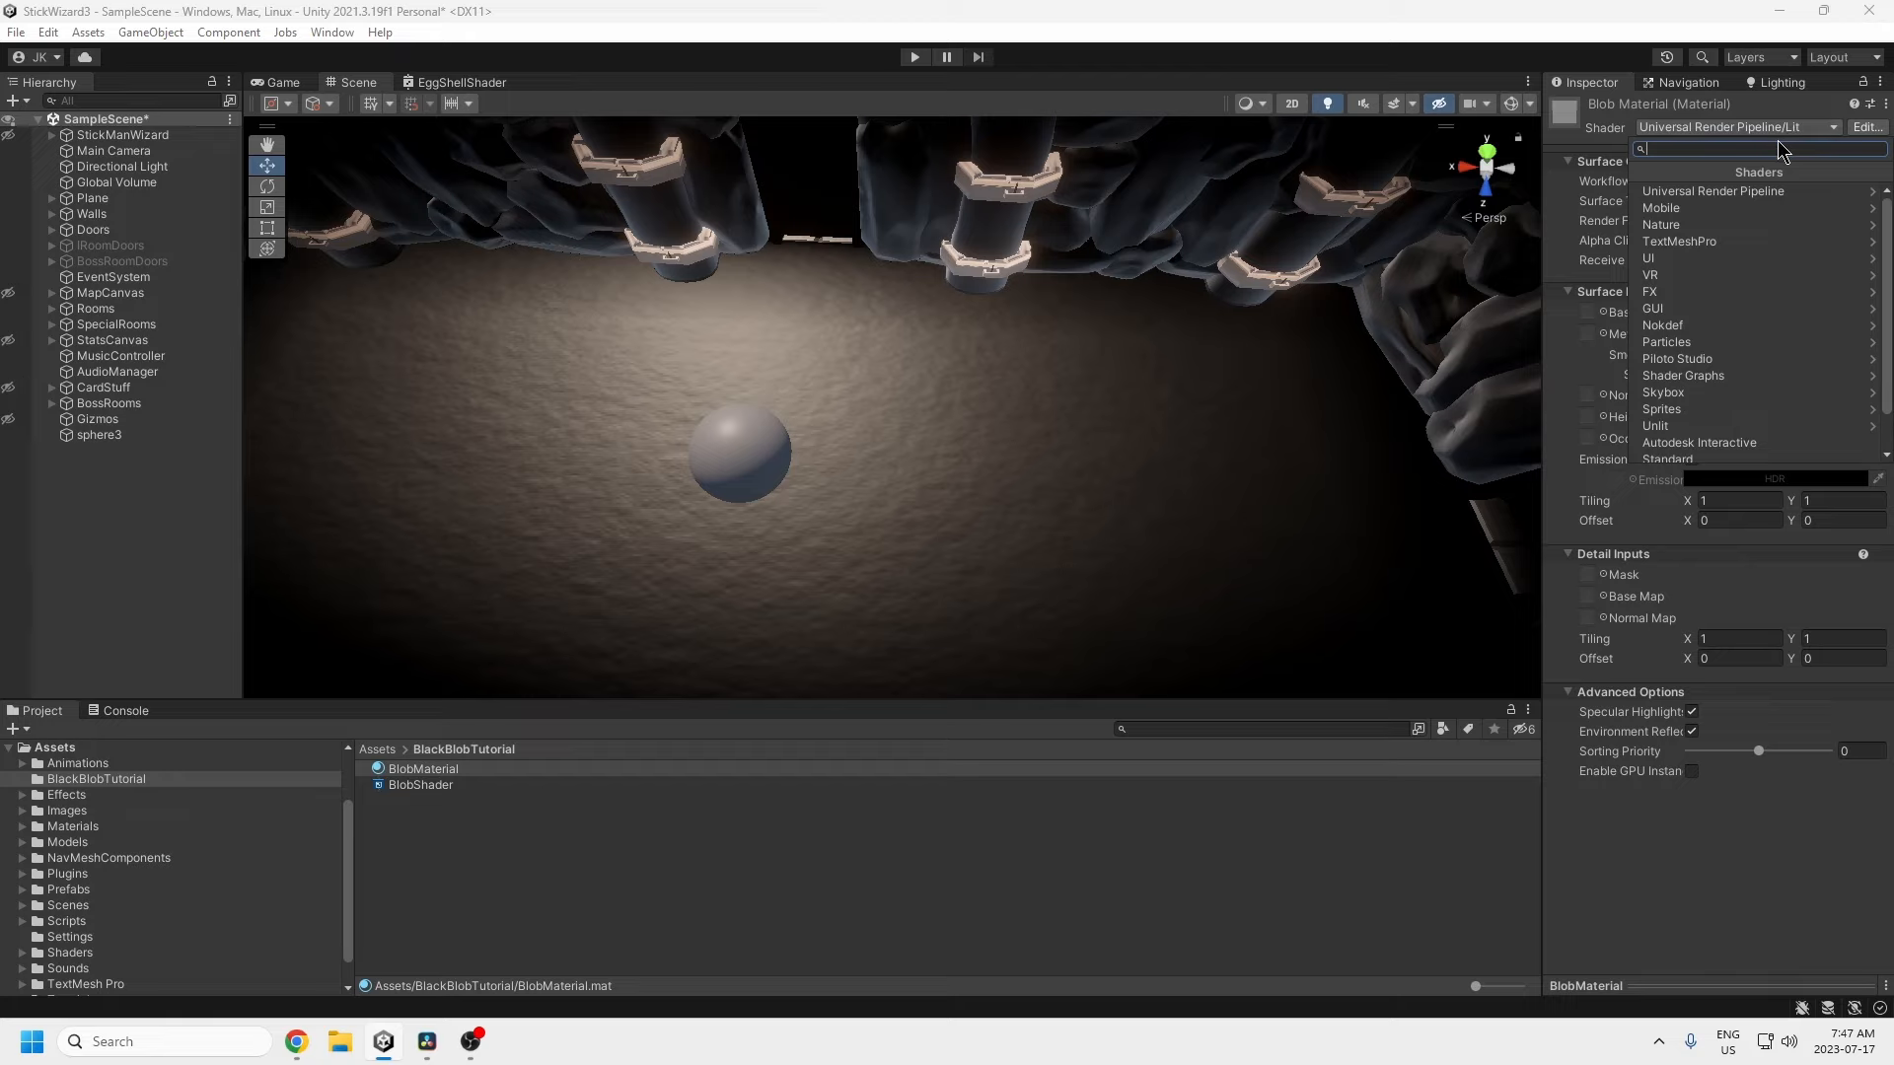
Step: Switch BlobMaterial to Shader Graphs/BlobShader, drop it onto sphere3, and open BlobShader
type("blob")
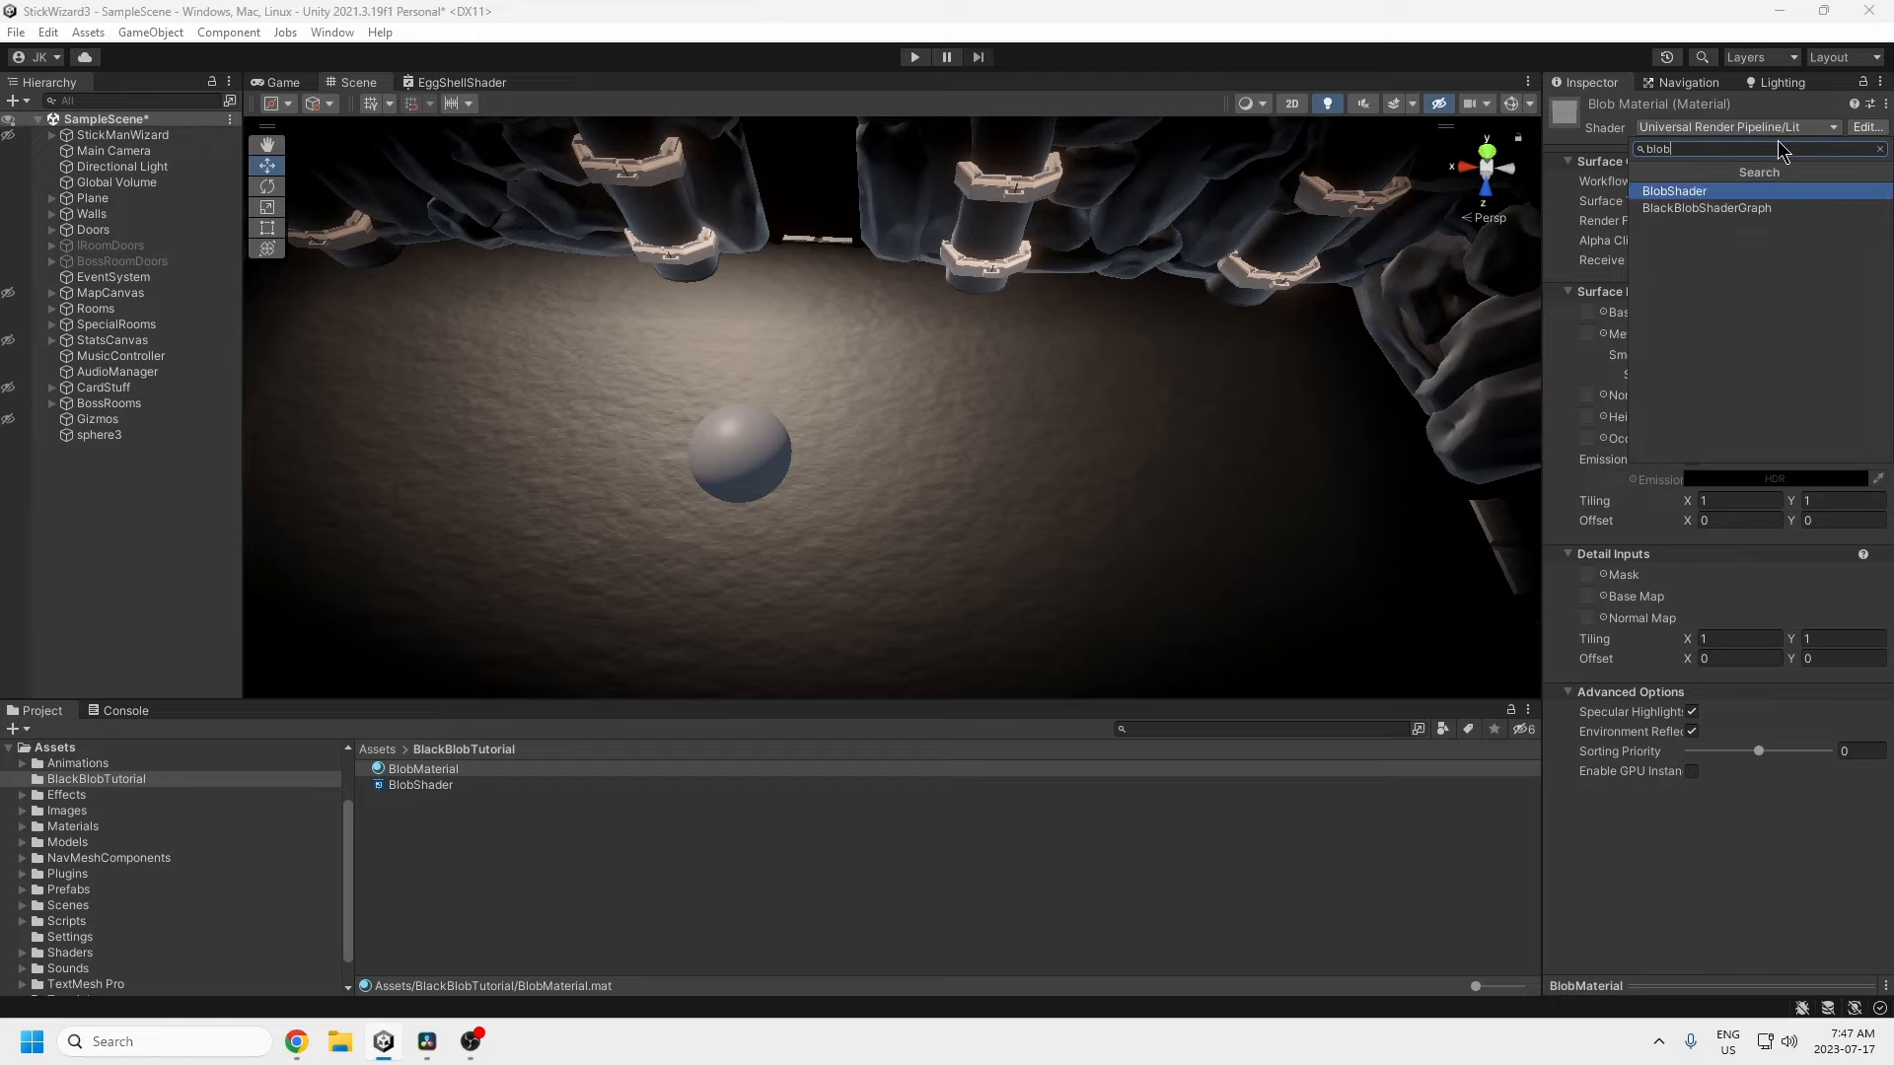
left_click(1692, 192)
left_click_drag(431, 778, 747, 462)
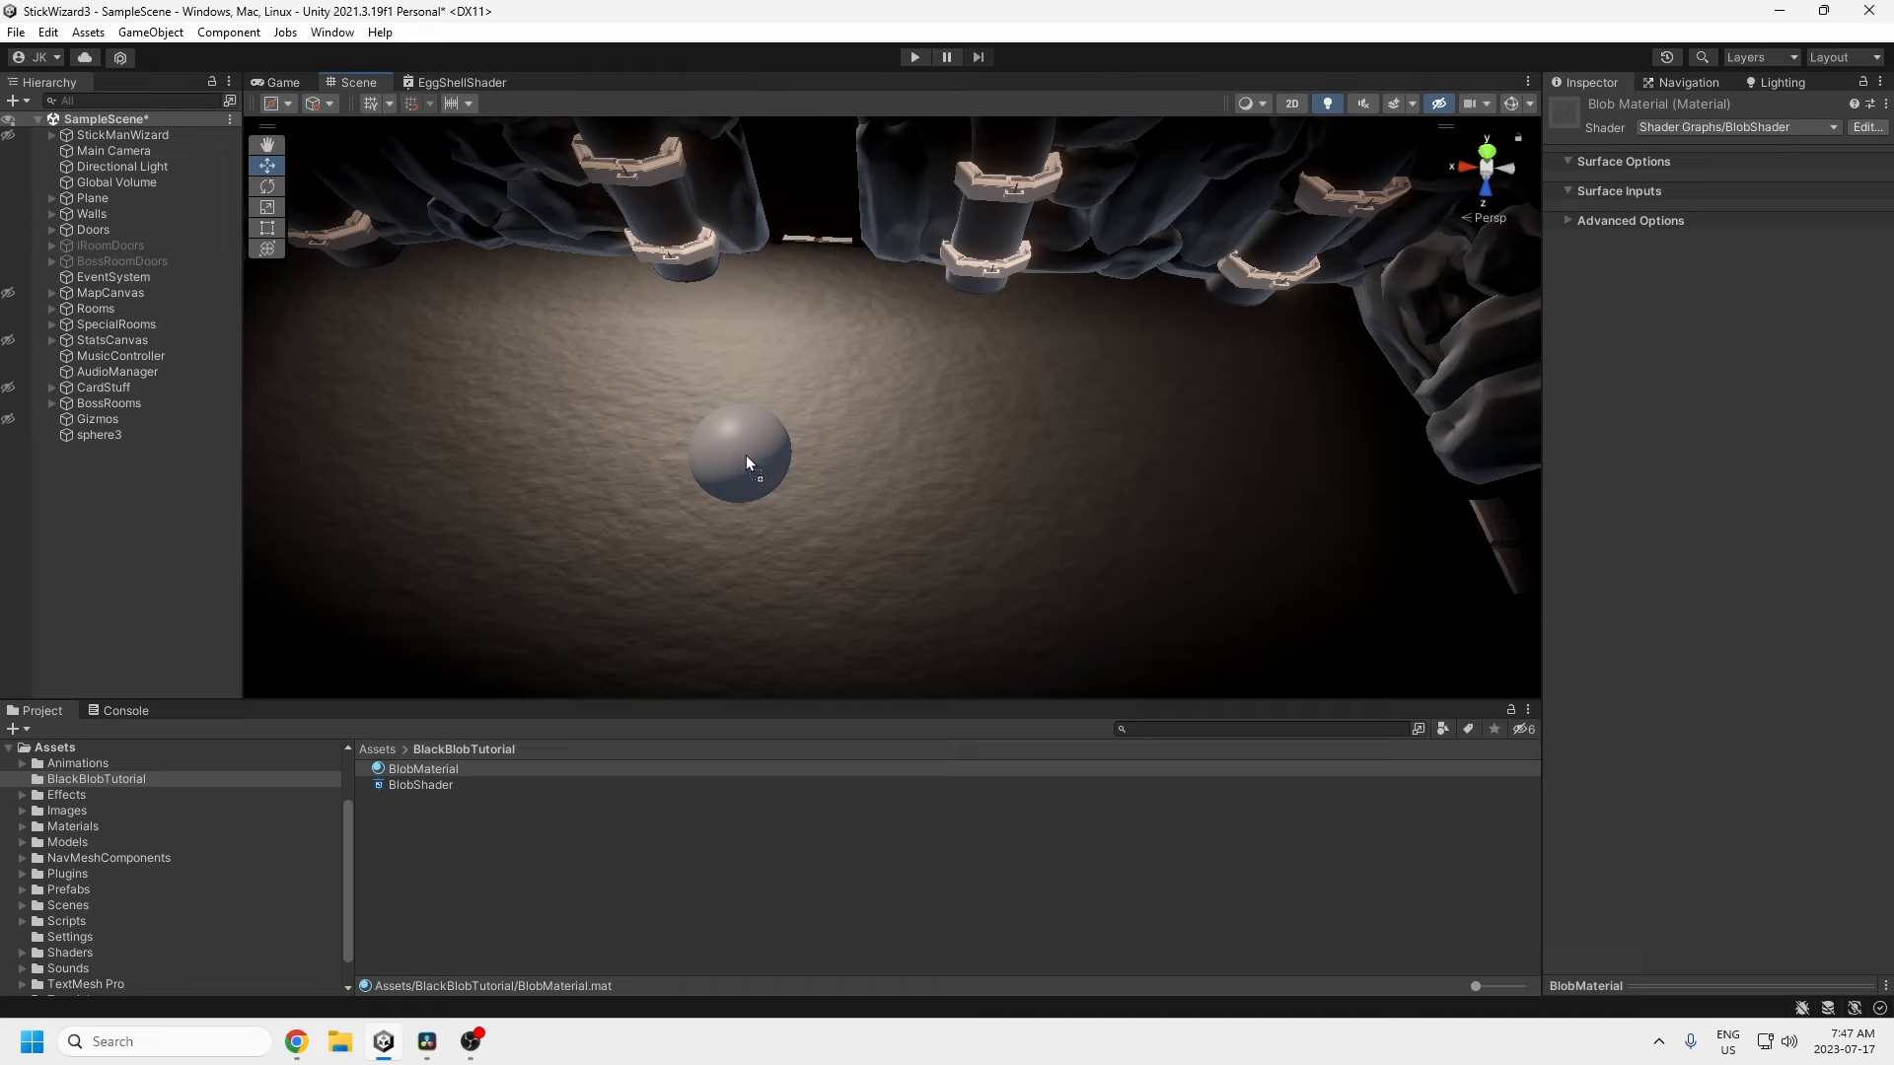
left_click(98, 435)
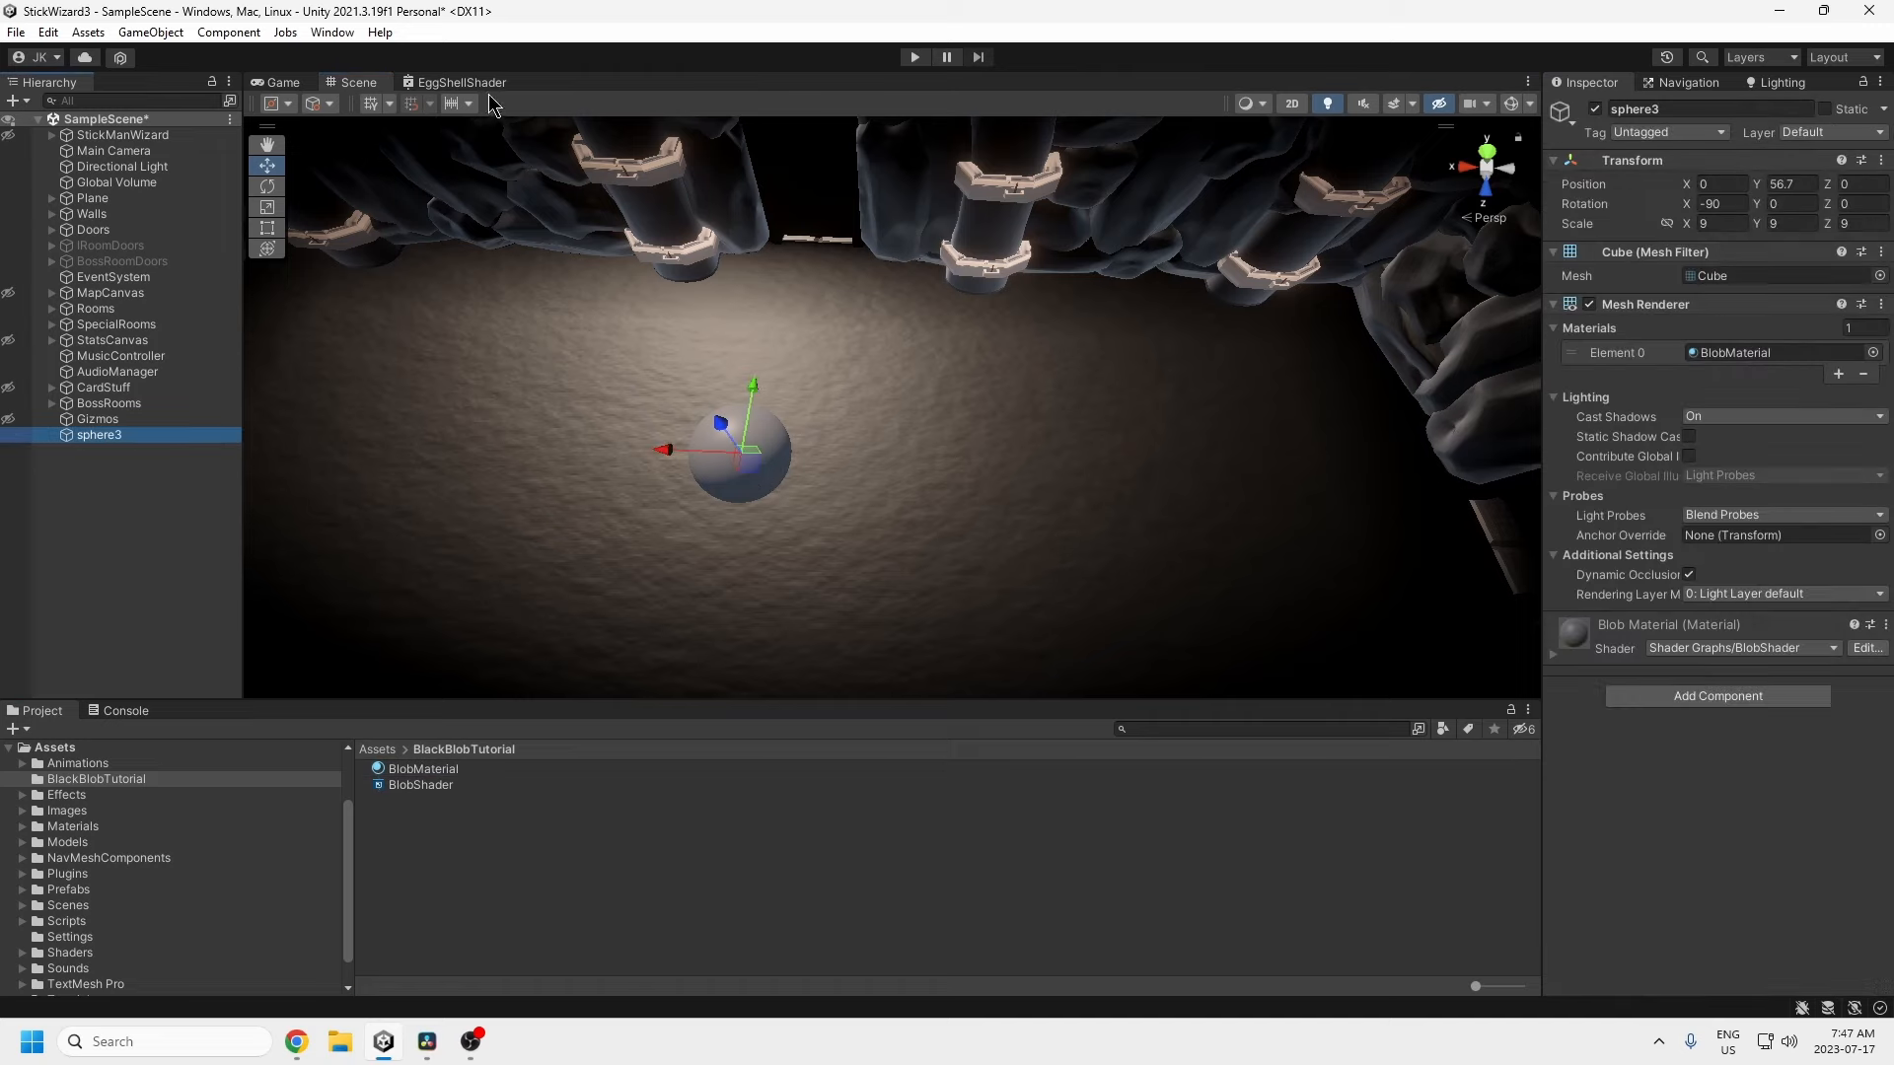
double_click(422, 784)
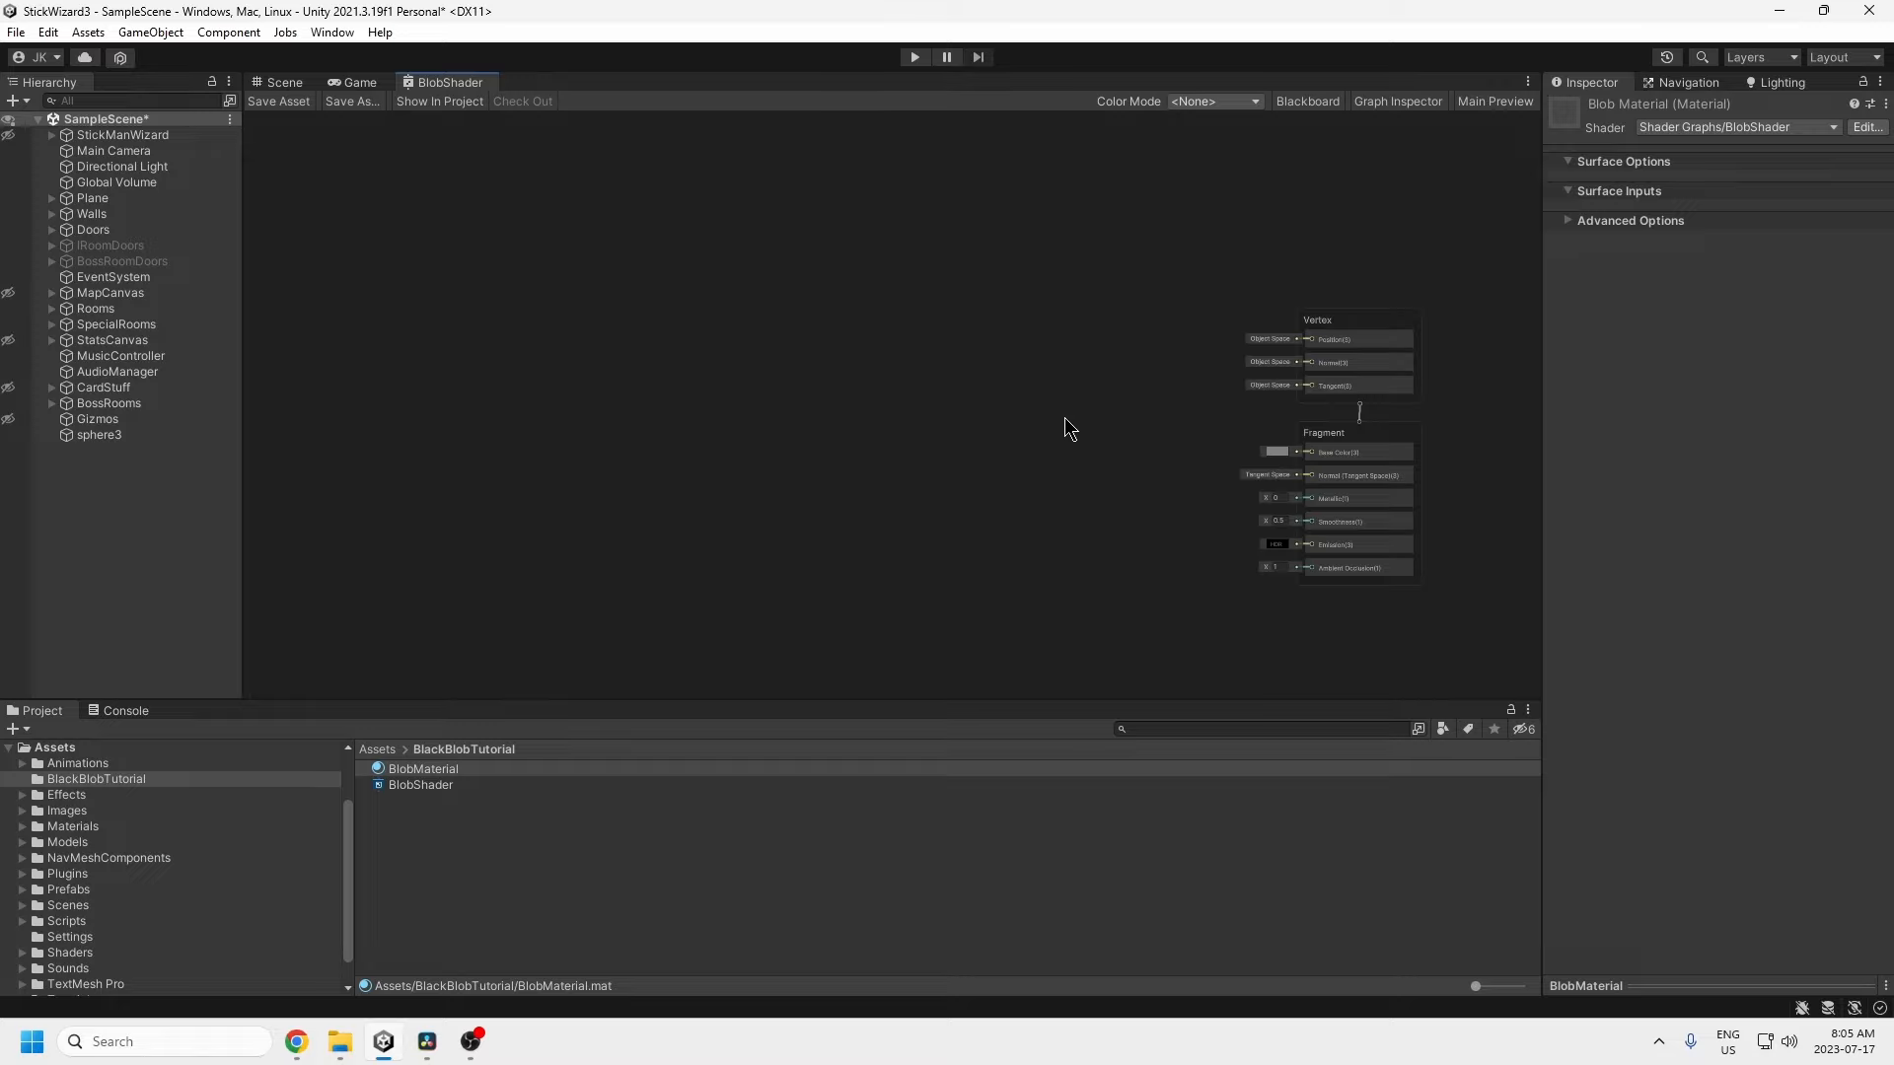
Step: Add a Position node set to Object space
right_click(963, 435)
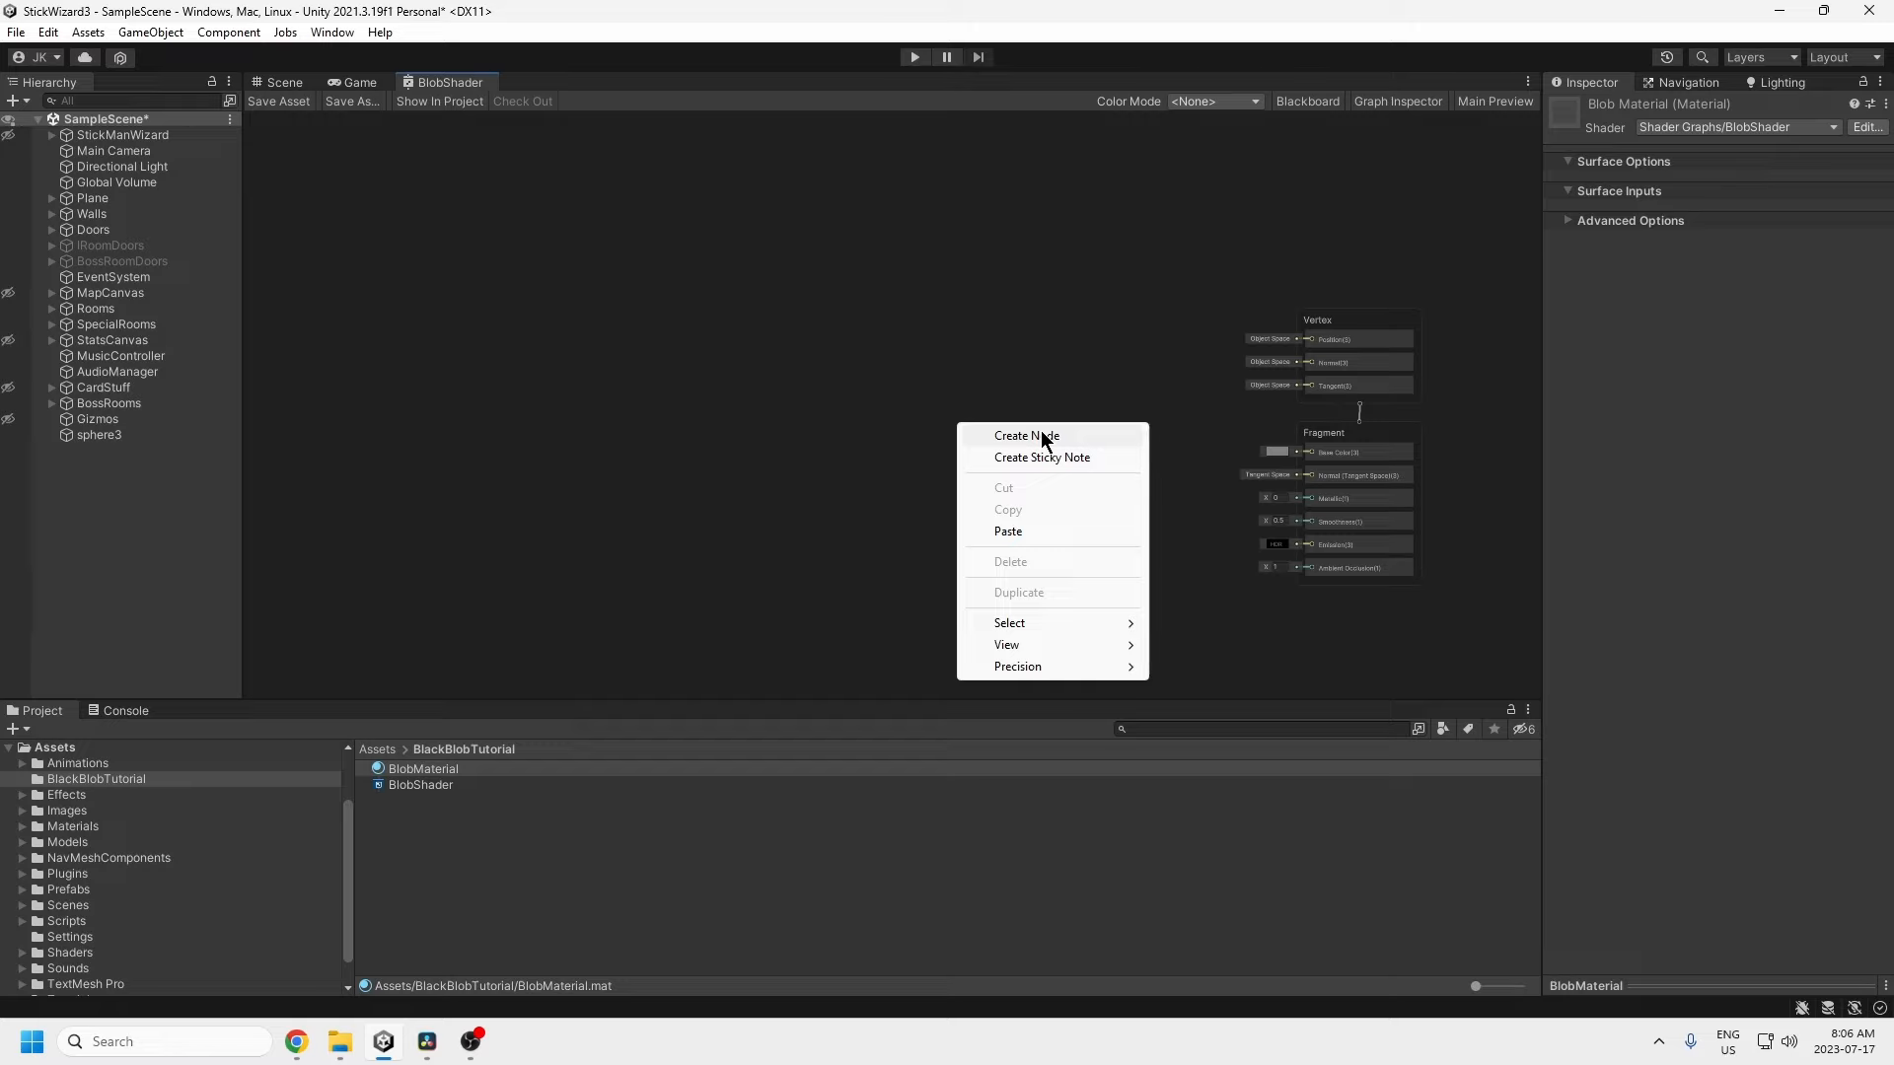
left_click(1041, 434)
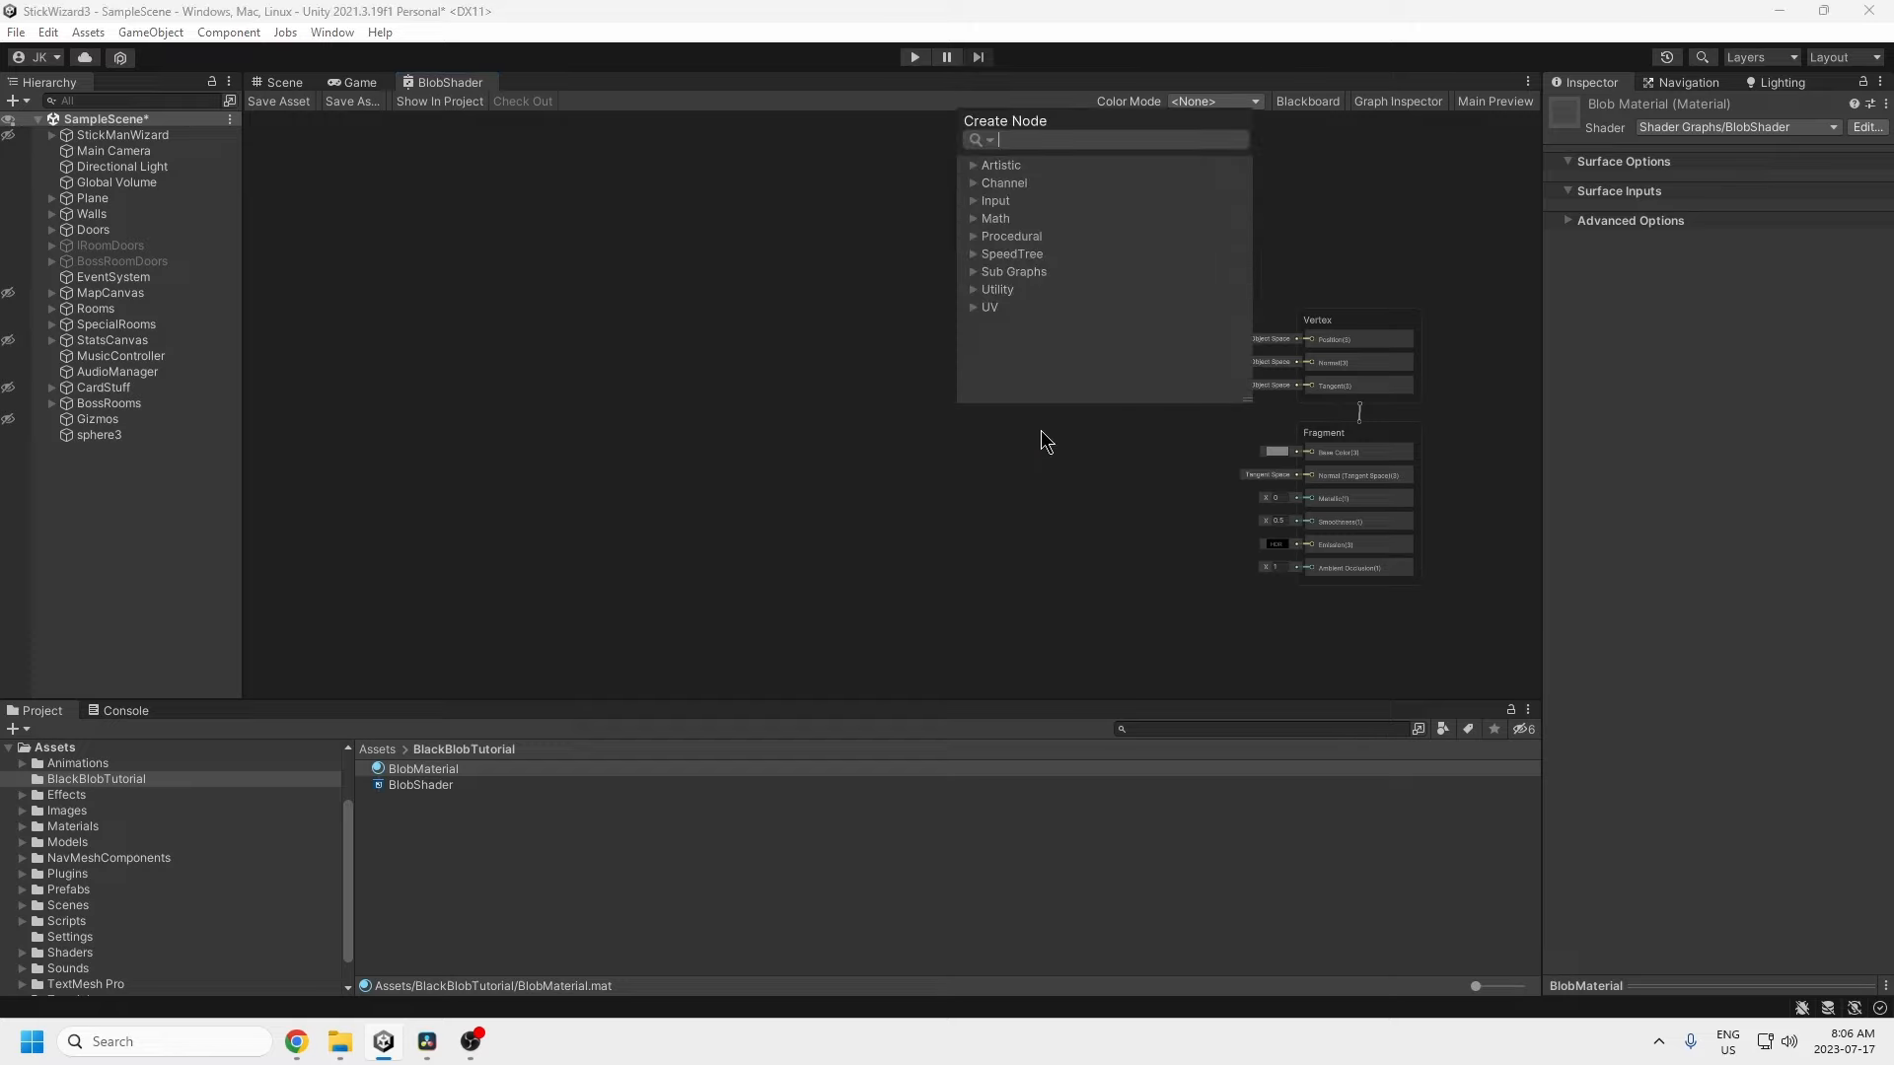
type("position")
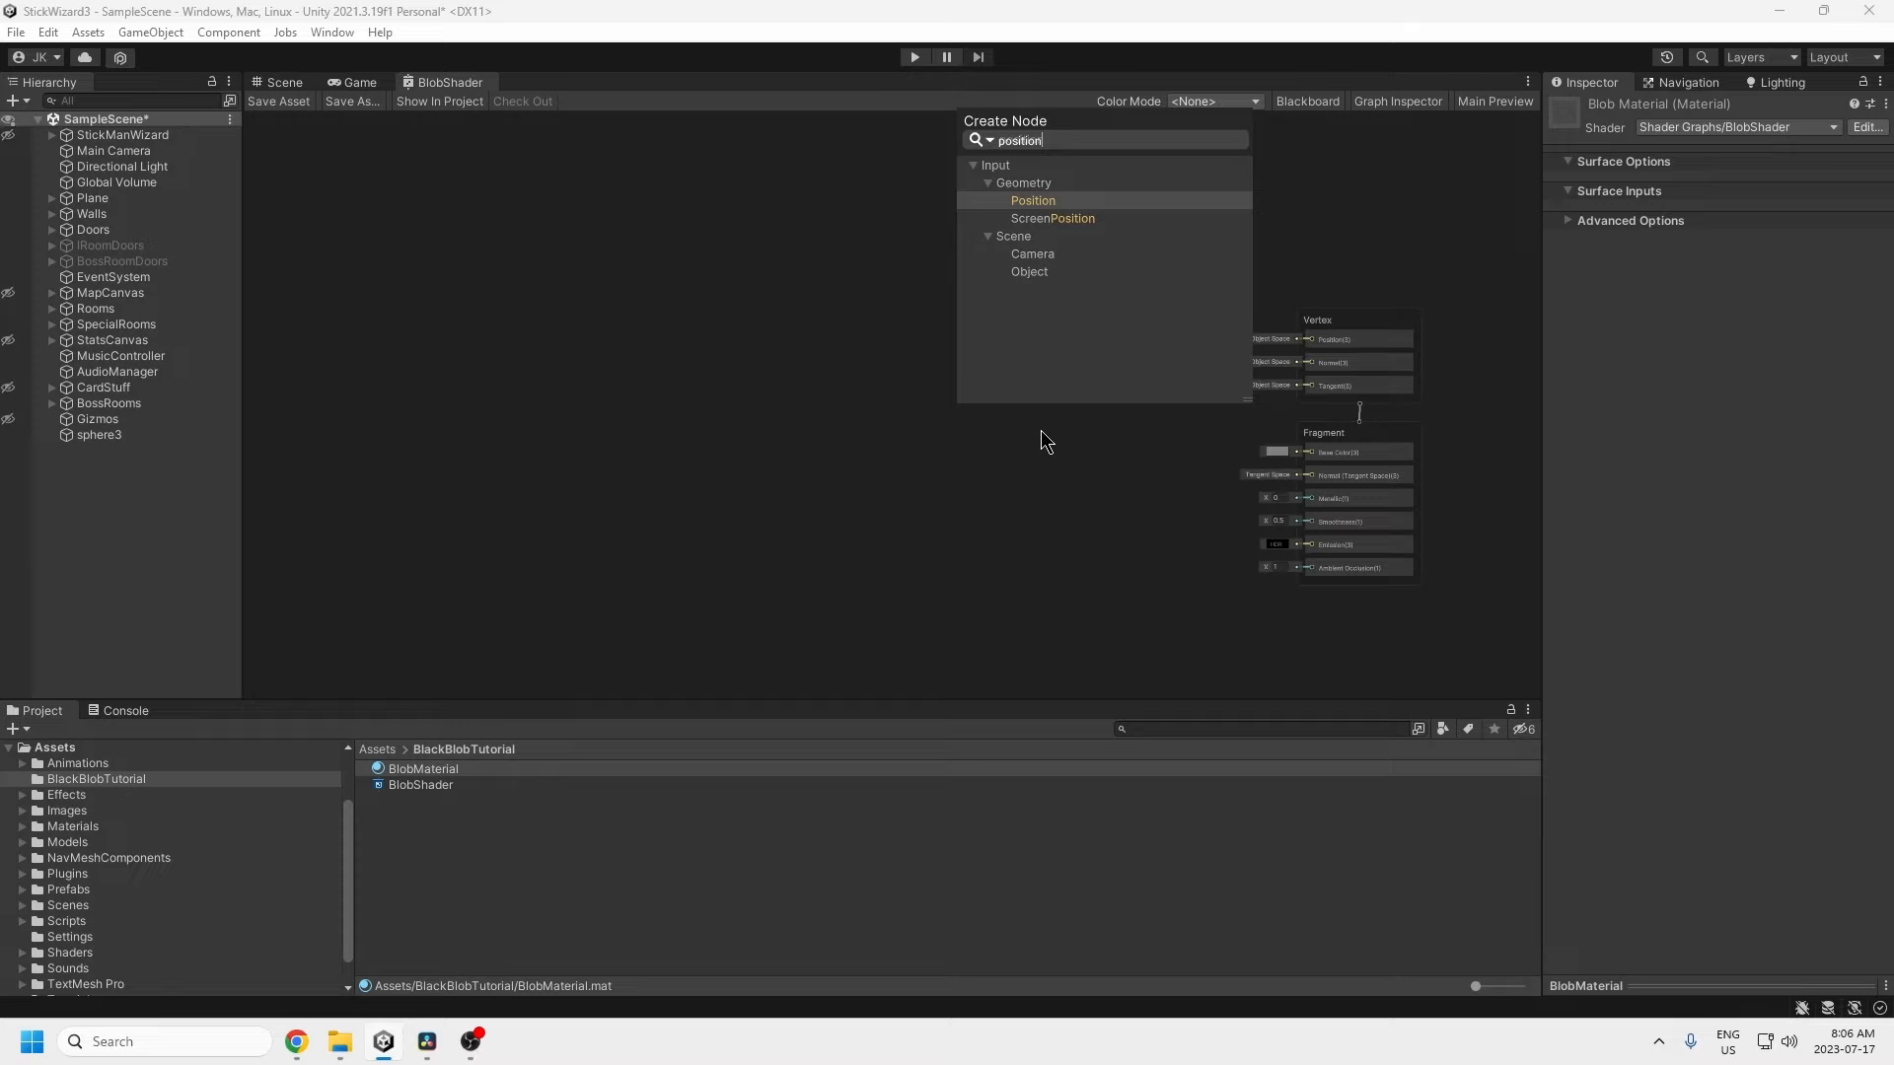
key("Return")
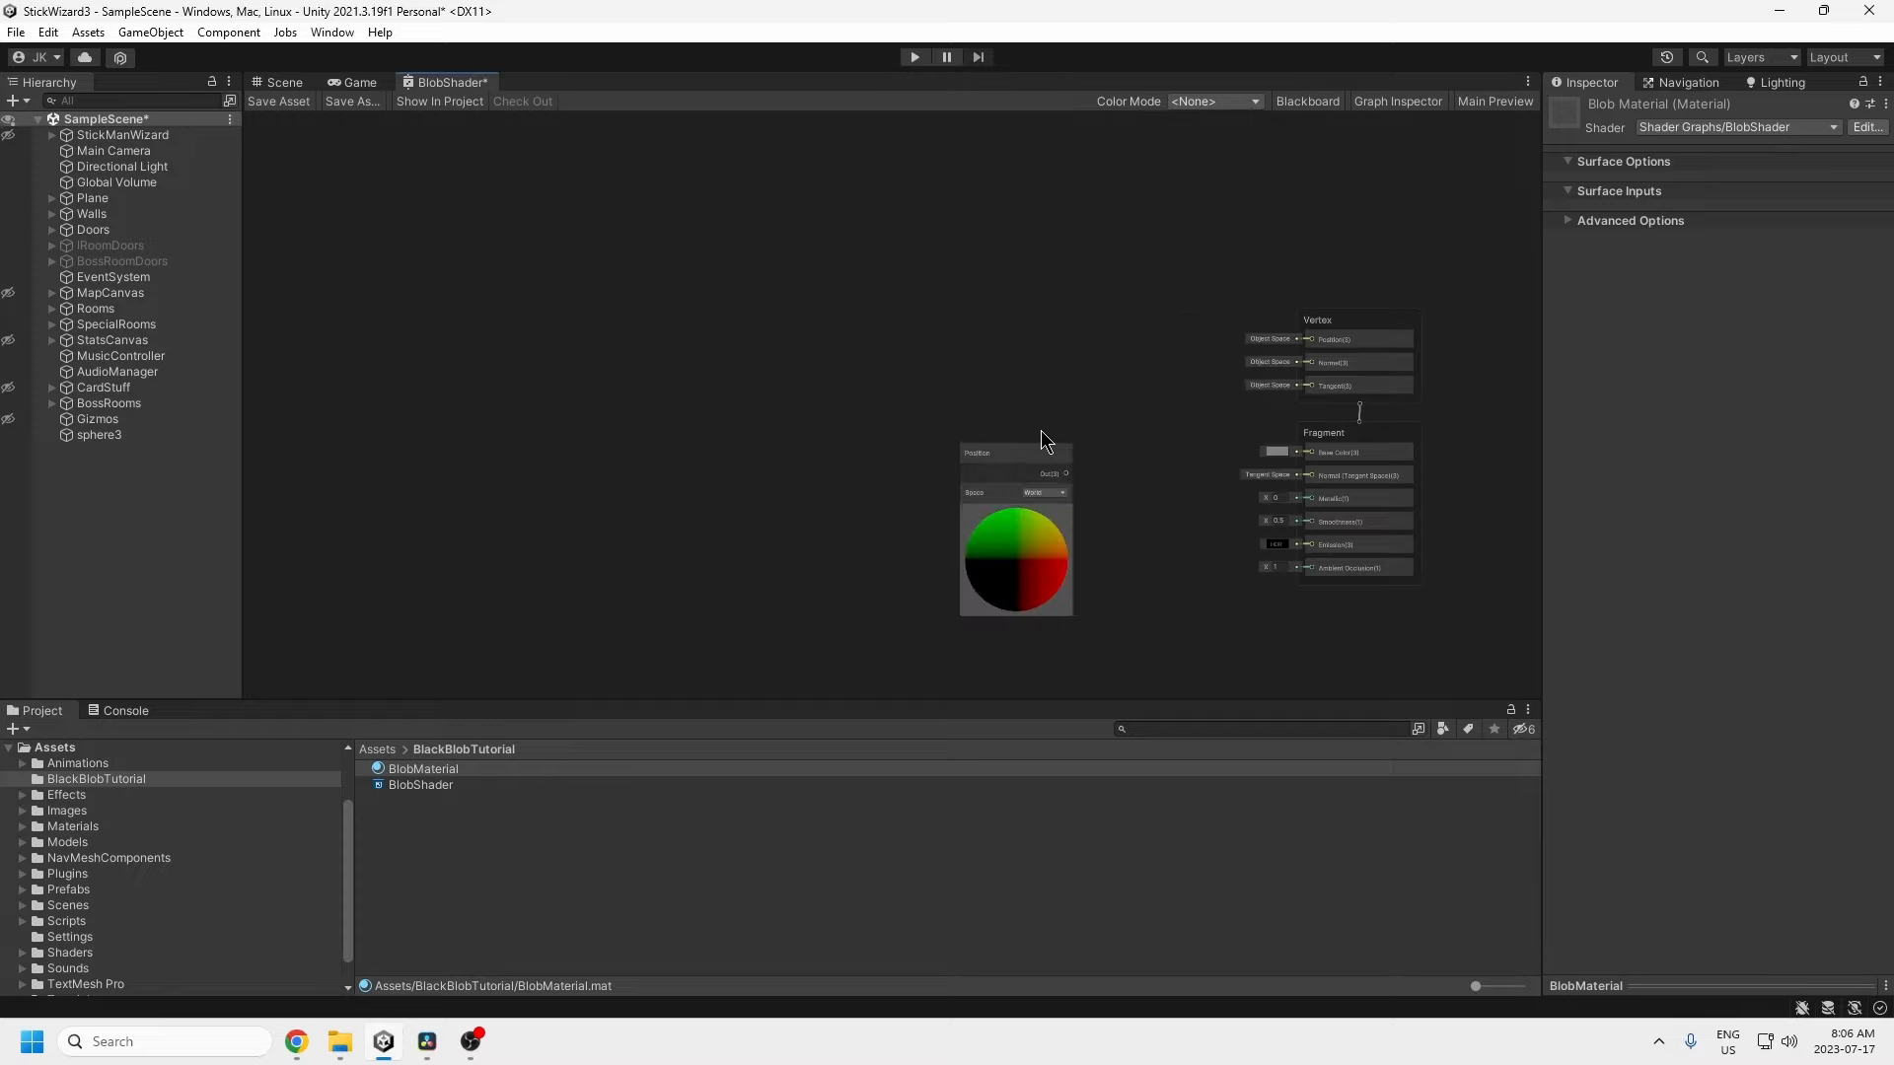
left_click(1046, 492)
left_click(1057, 511)
left_click_drag(1021, 456, 933, 290)
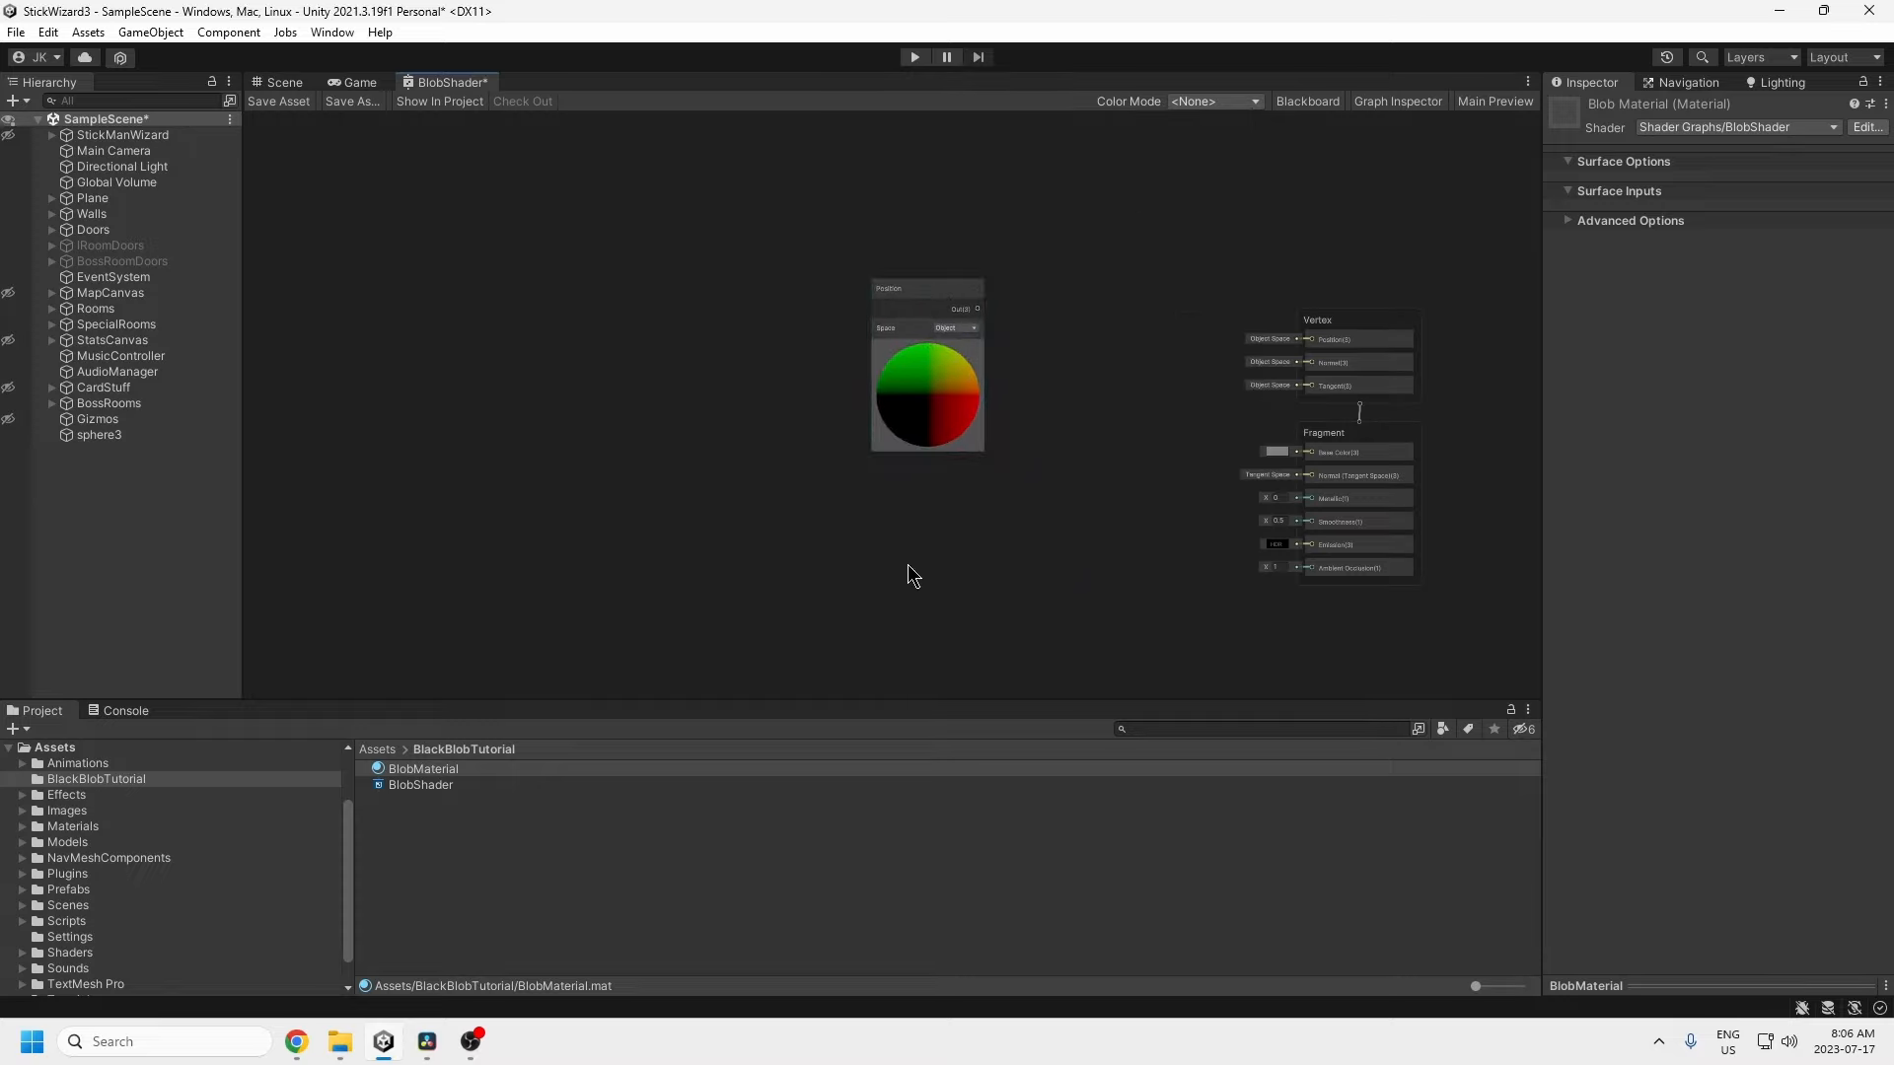
Step: Add an Object-space Normal Vector node below Position and shift both nodes left
right_click(908, 569)
left_click(983, 579)
type("normal")
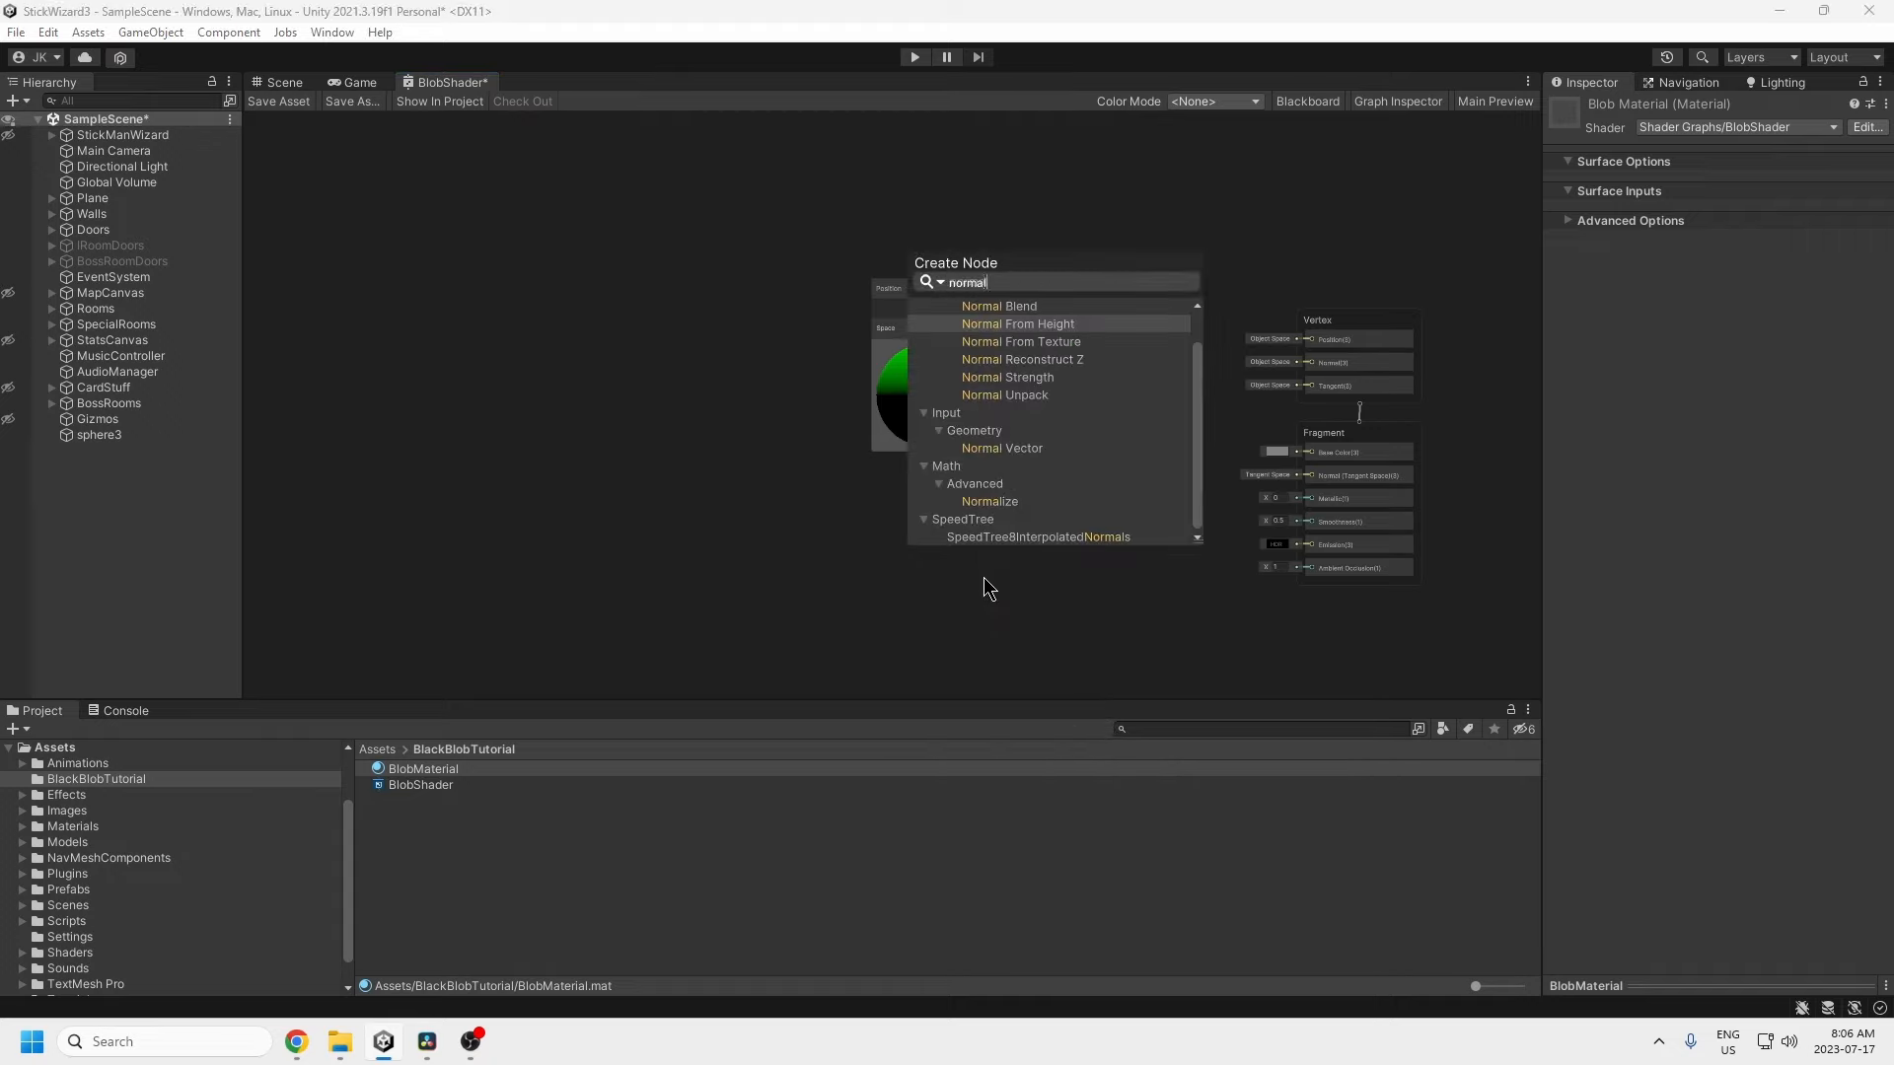
left_click(1043, 450)
left_click(996, 634)
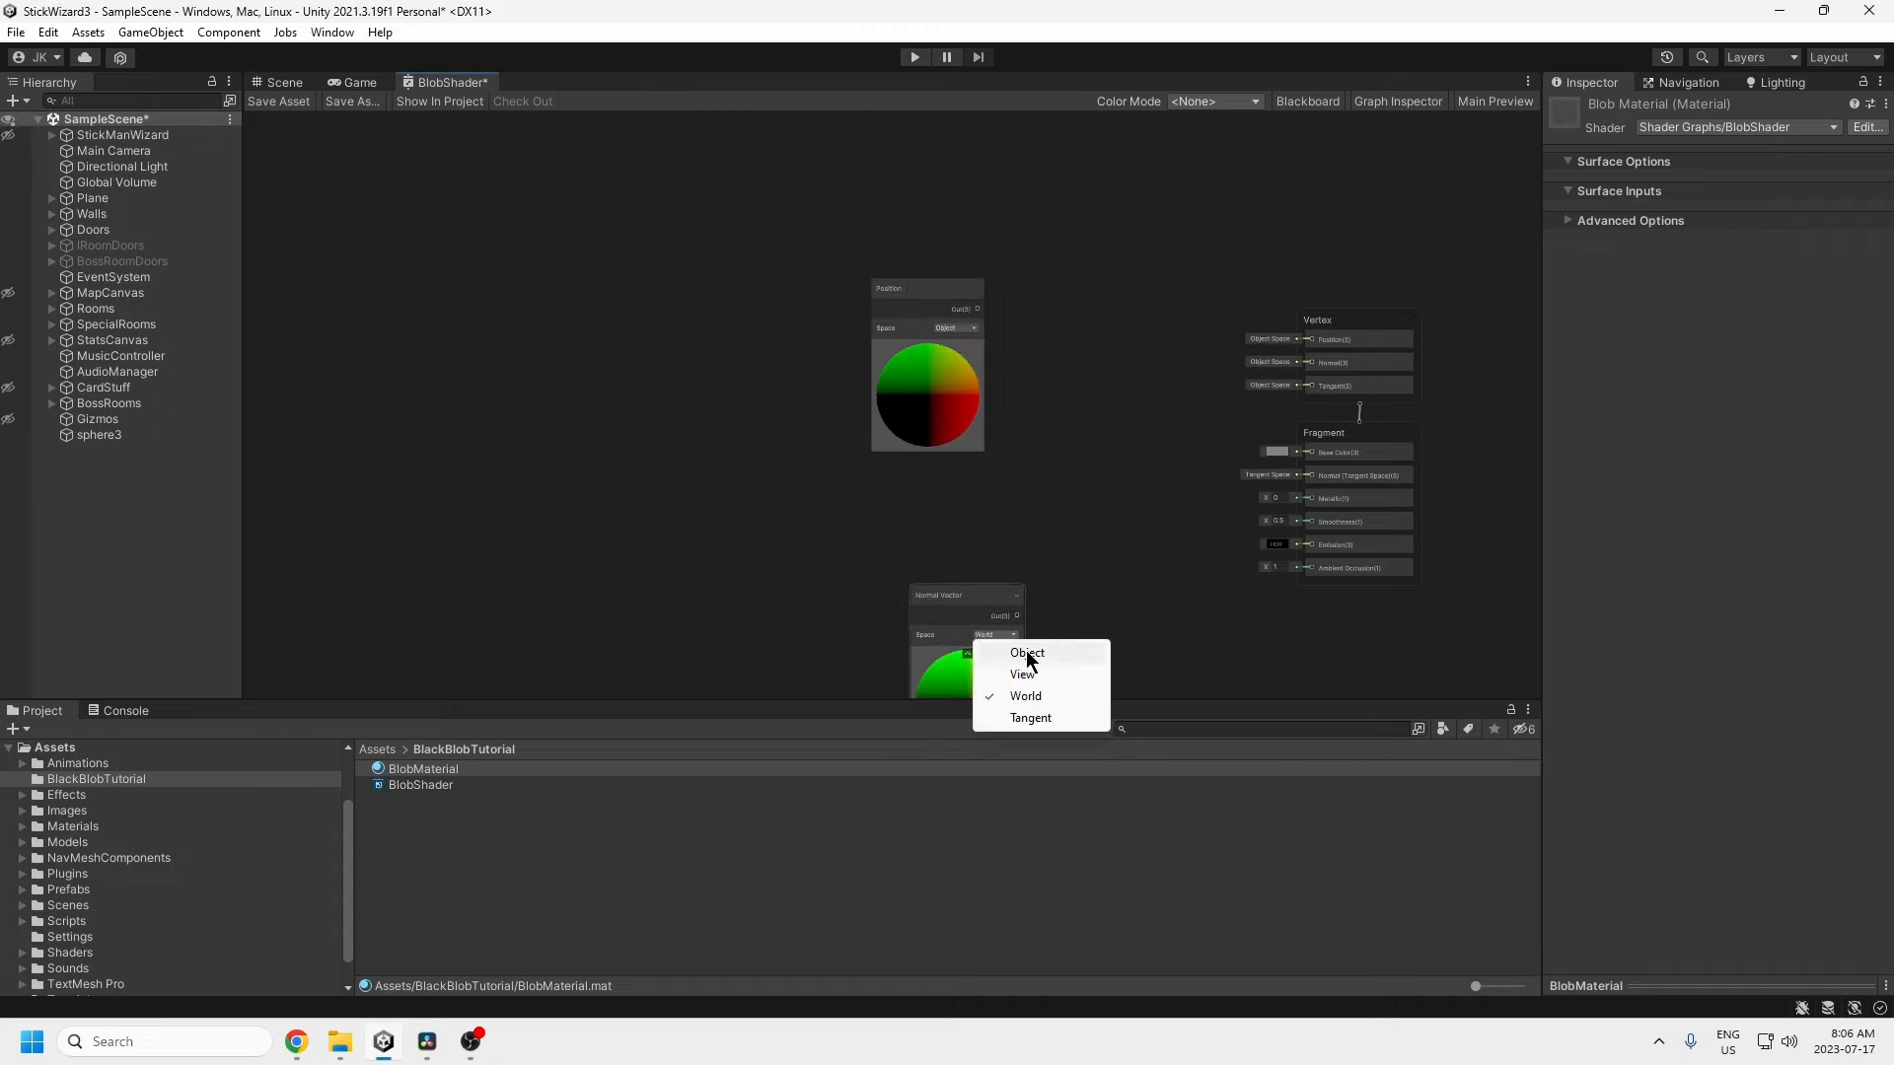
left_click(1026, 653)
left_click_drag(974, 600, 934, 473)
left_click_drag(1033, 300, 769, 641)
left_click_drag(910, 300, 681, 250)
Step: Multiply the Normal Vector and add the result to Position with an Add node
key("space")
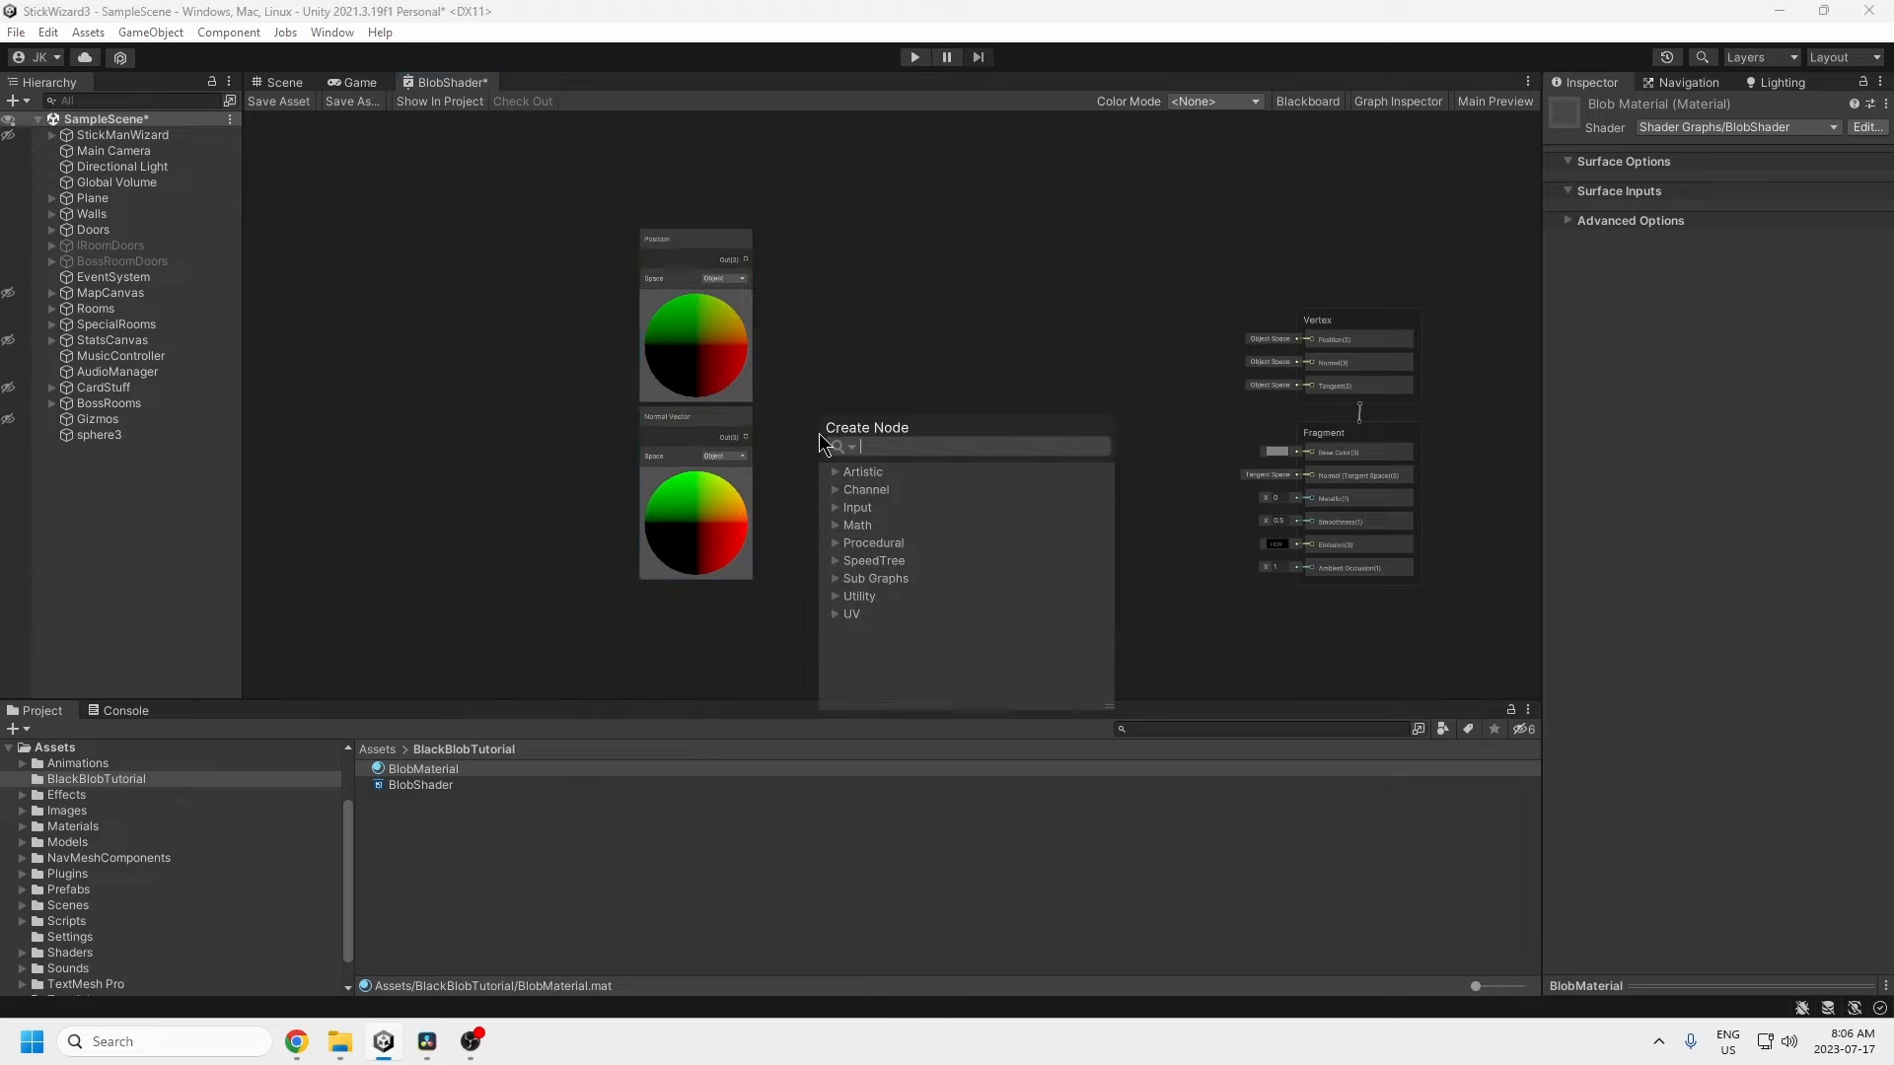
type("multiply")
key("Return")
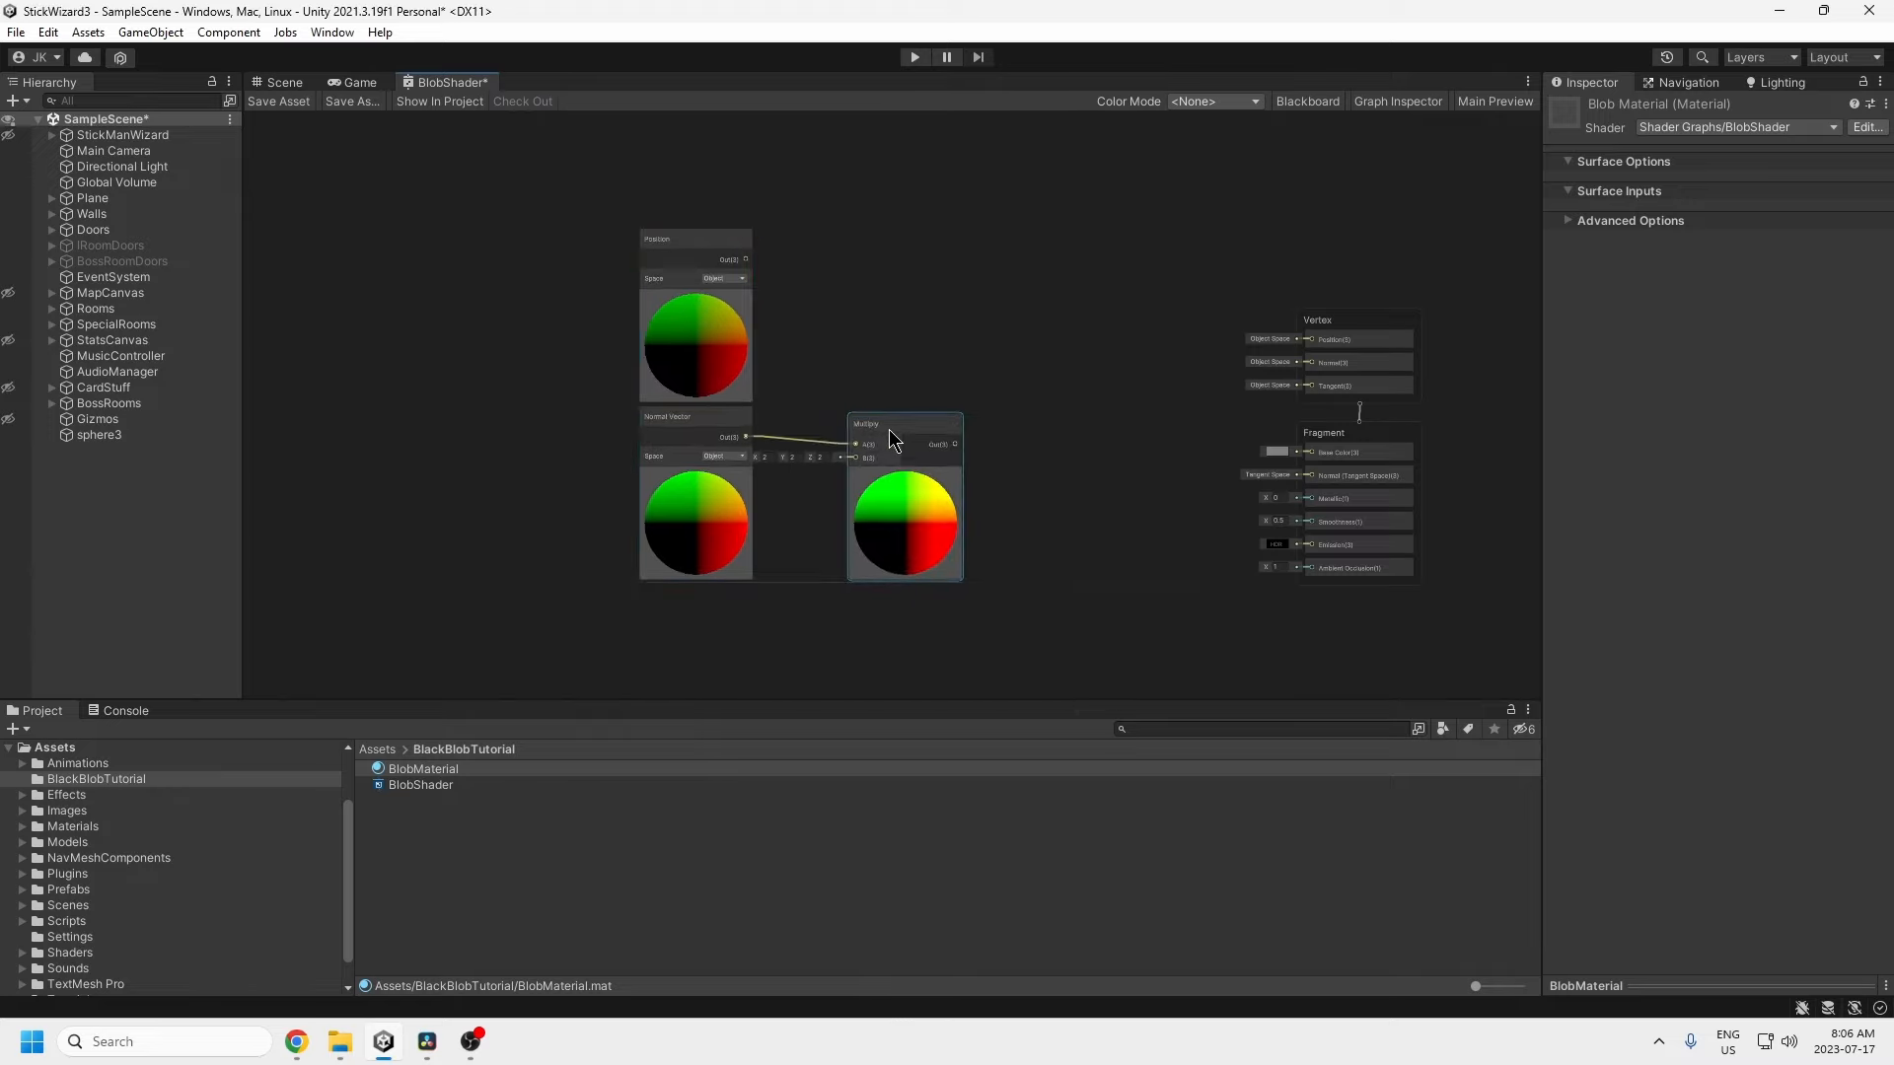
key("space")
type("add")
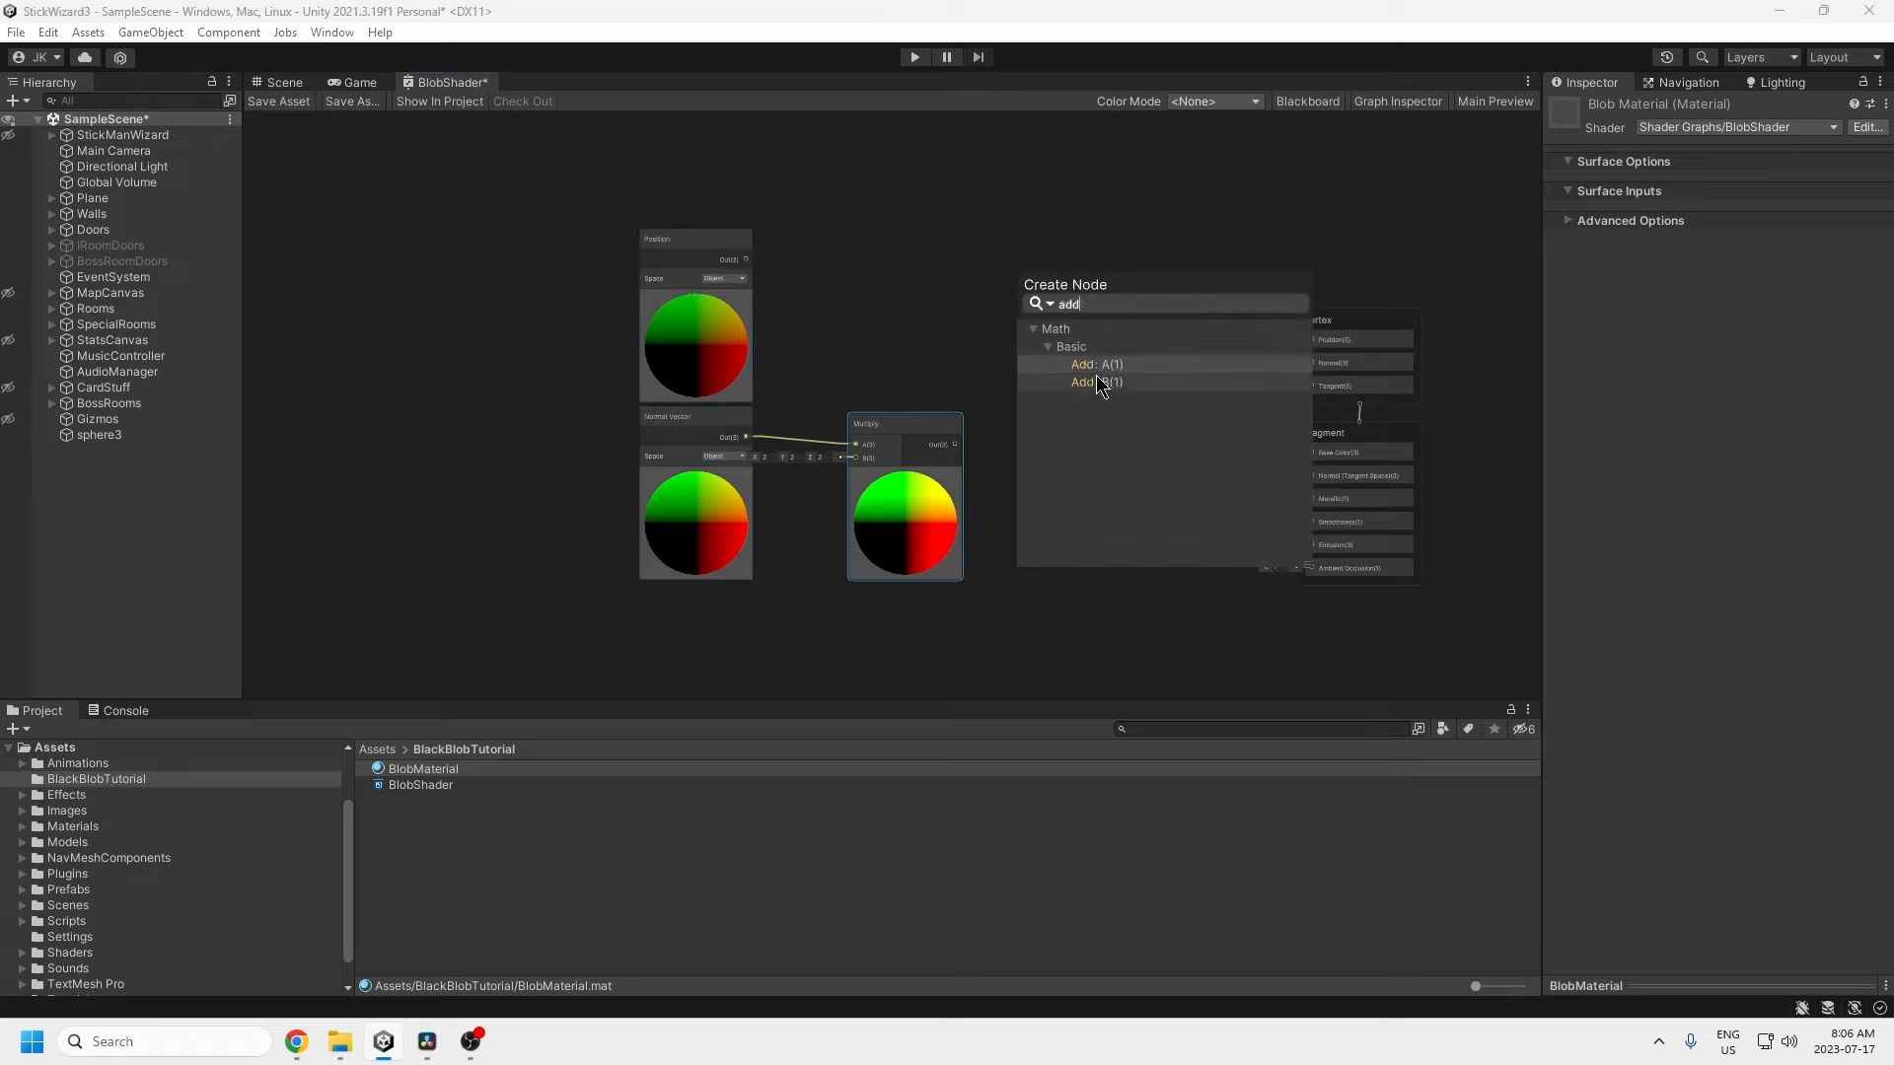
left_click(1095, 364)
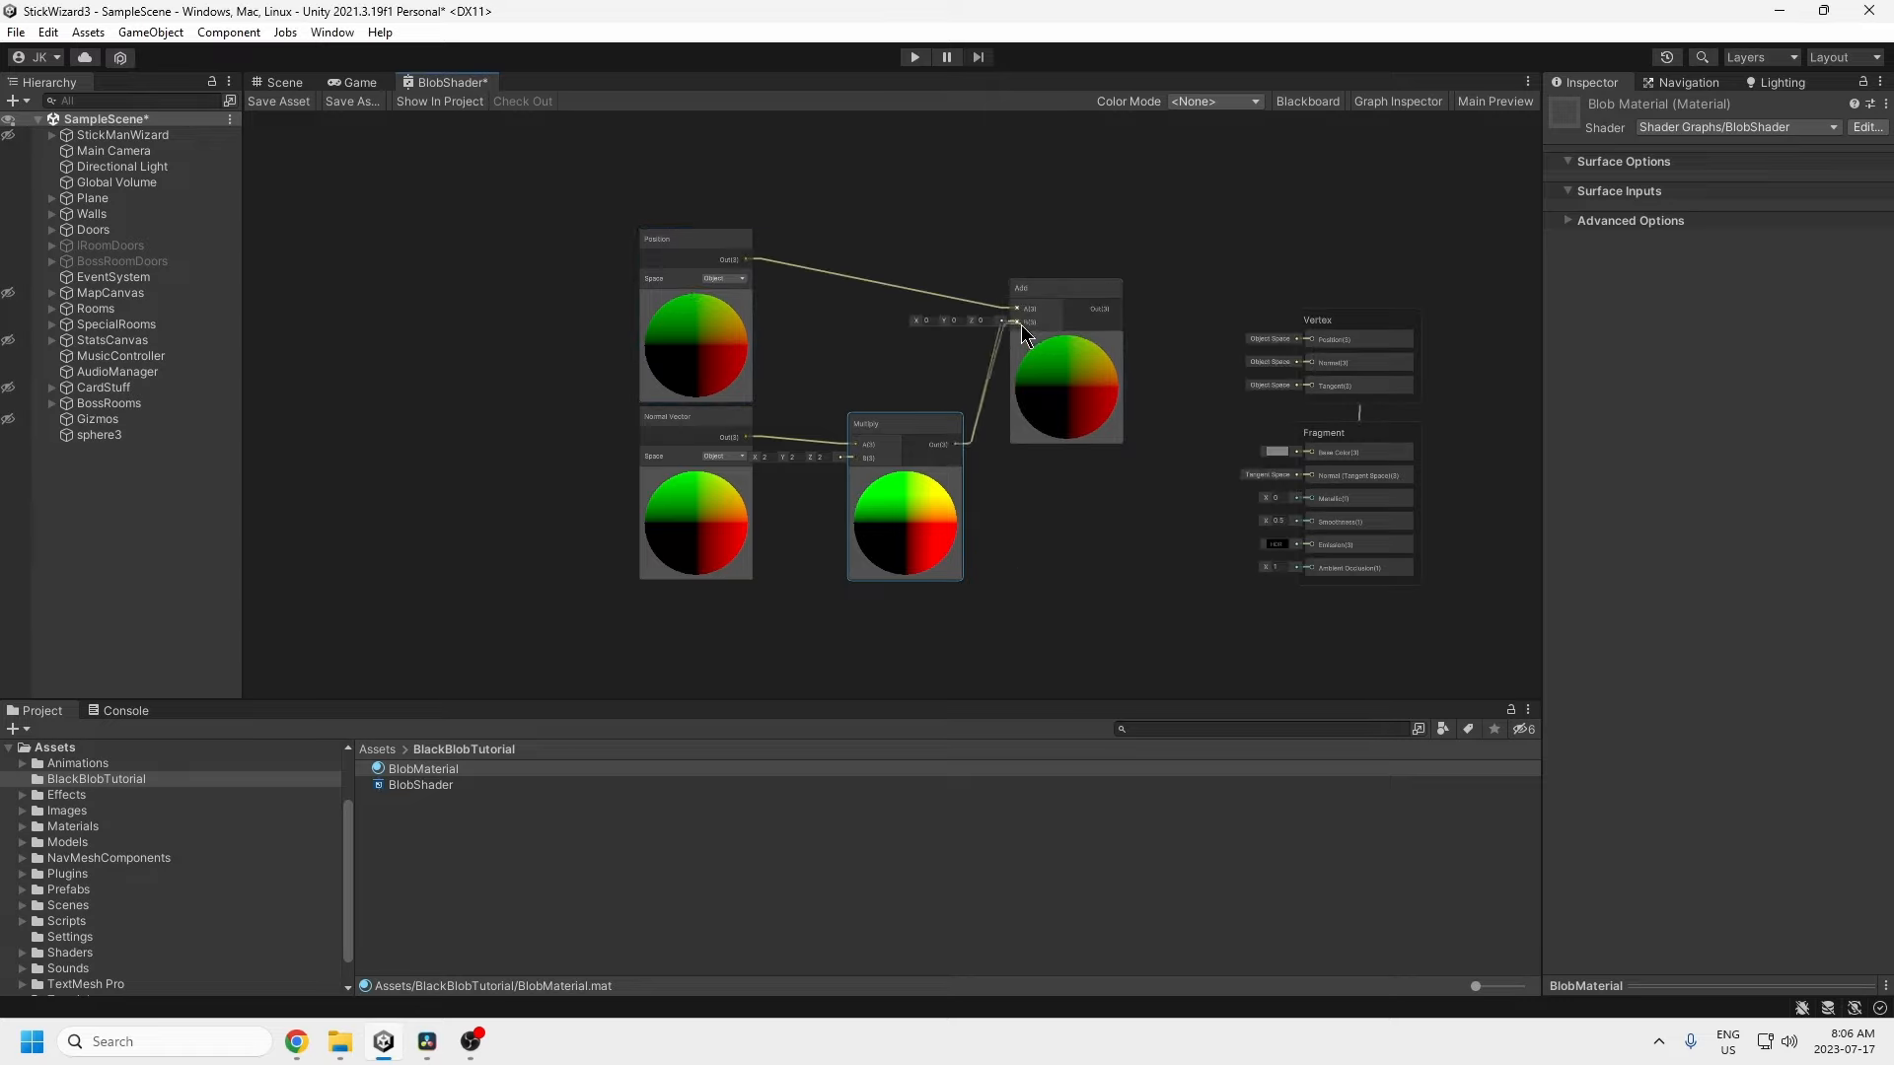
left_click_drag(1021, 324, 1321, 345)
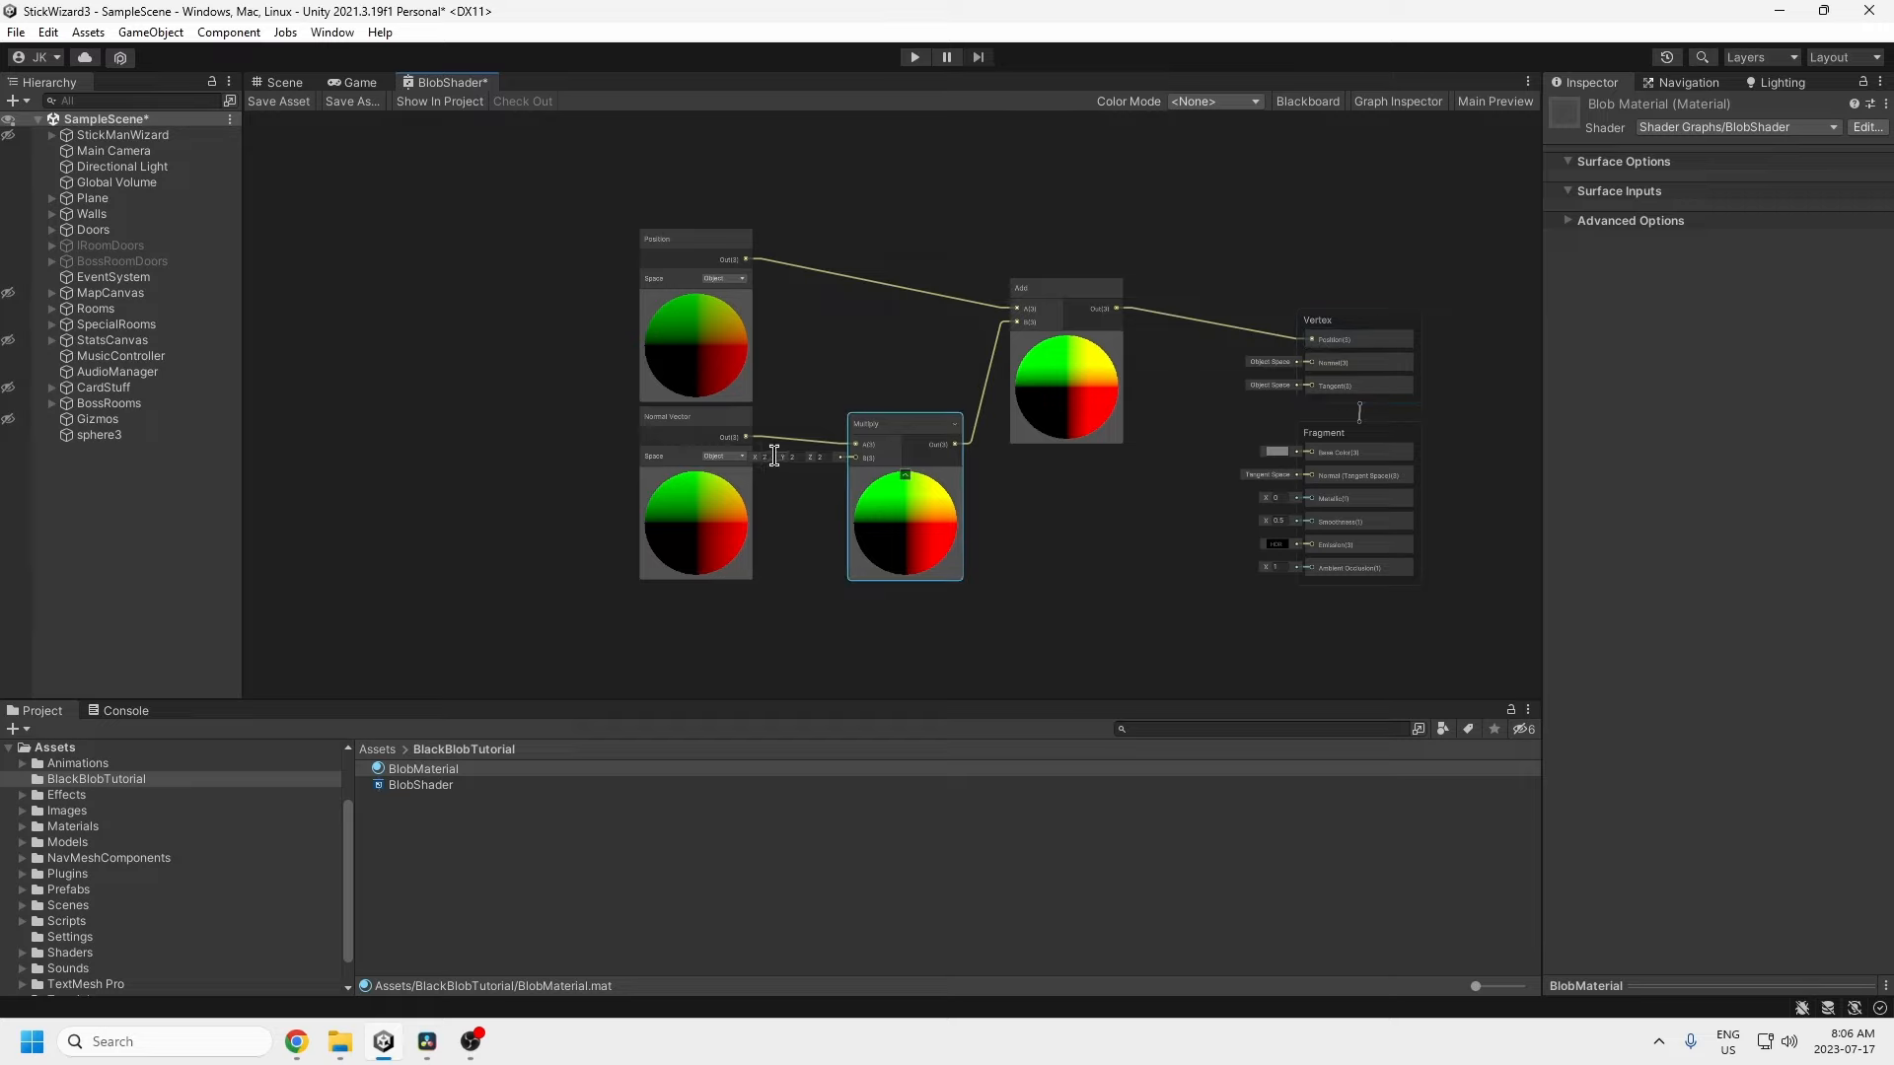
Step: Set the Multiply node's B X and Y values to 1 and save the graph
left_click(279, 100)
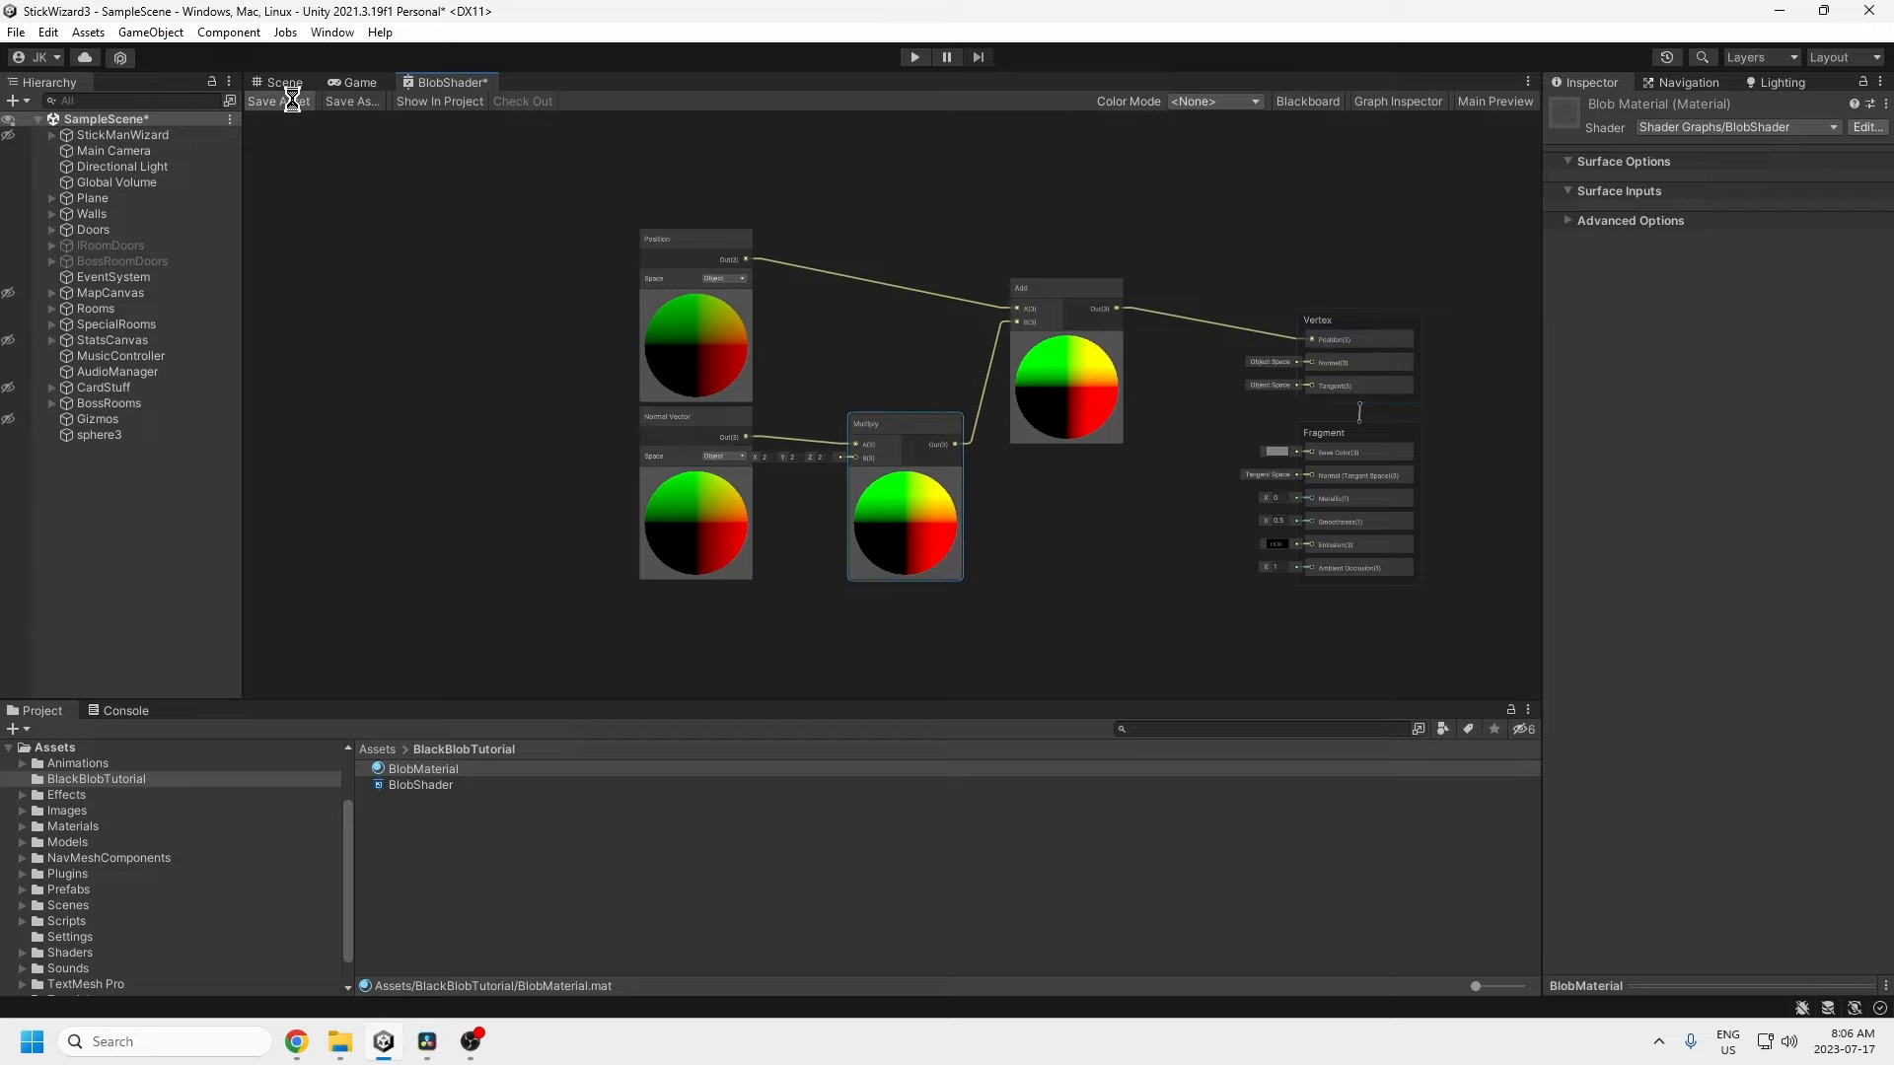
left_click(767, 456)
type("1")
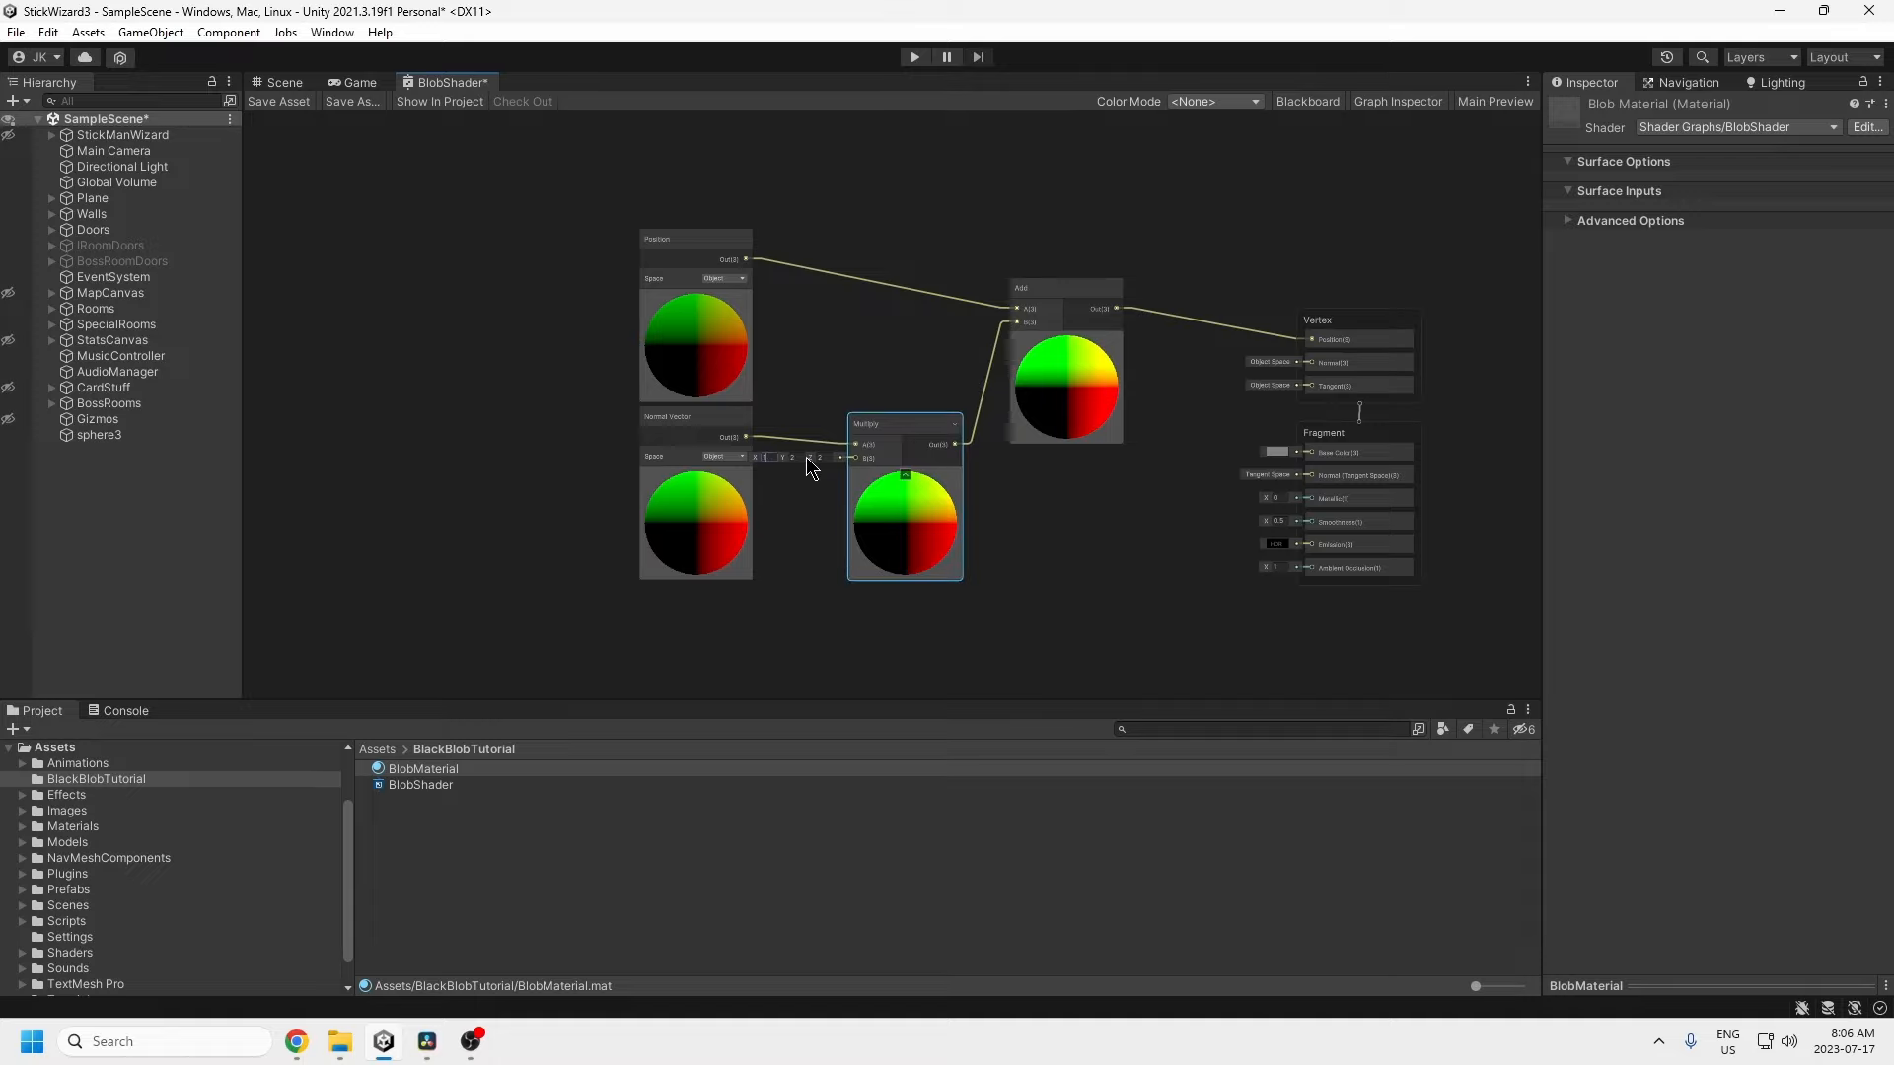
left_click(801, 457)
type("1")
left_click(284, 98)
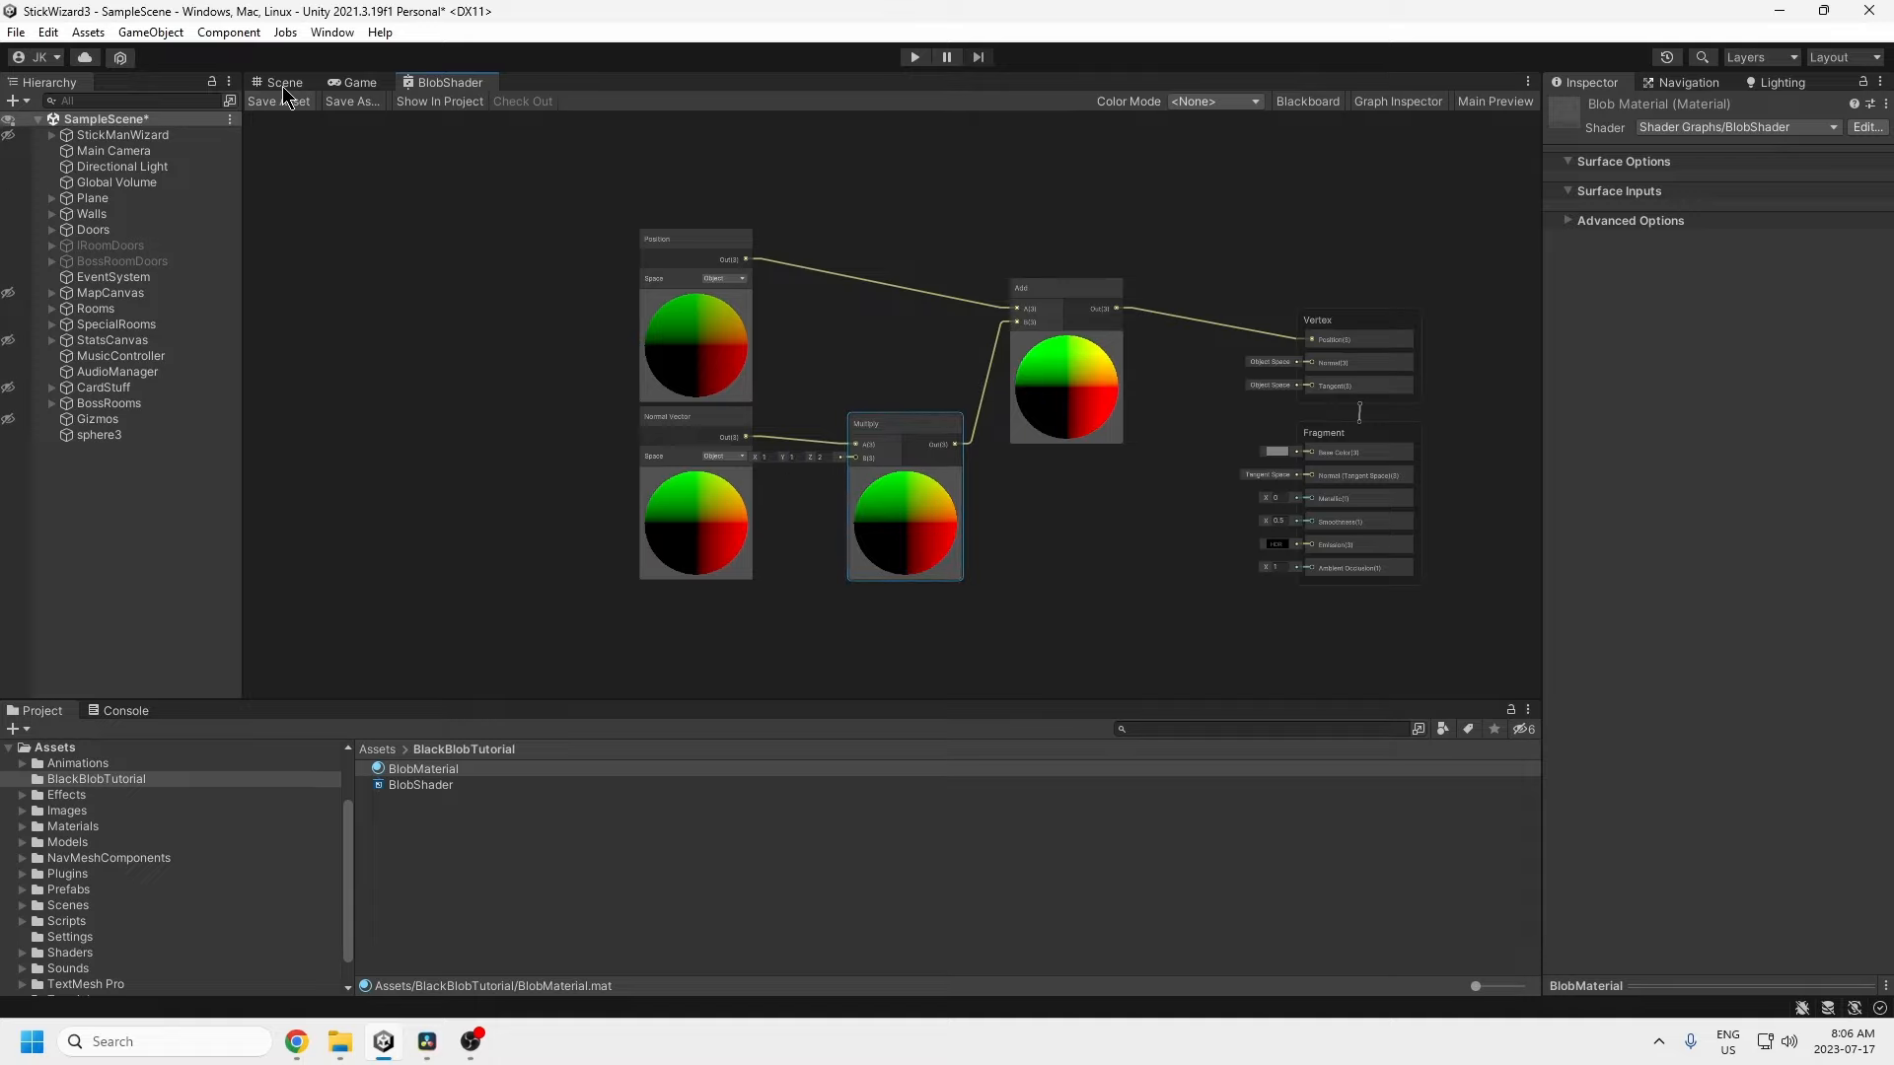
Step: In the Scene view, change sphere3's Transform Rotation X from -90 to 0
left_click(284, 84)
right_click_drag(938, 427, 980, 435)
left_click(108, 435)
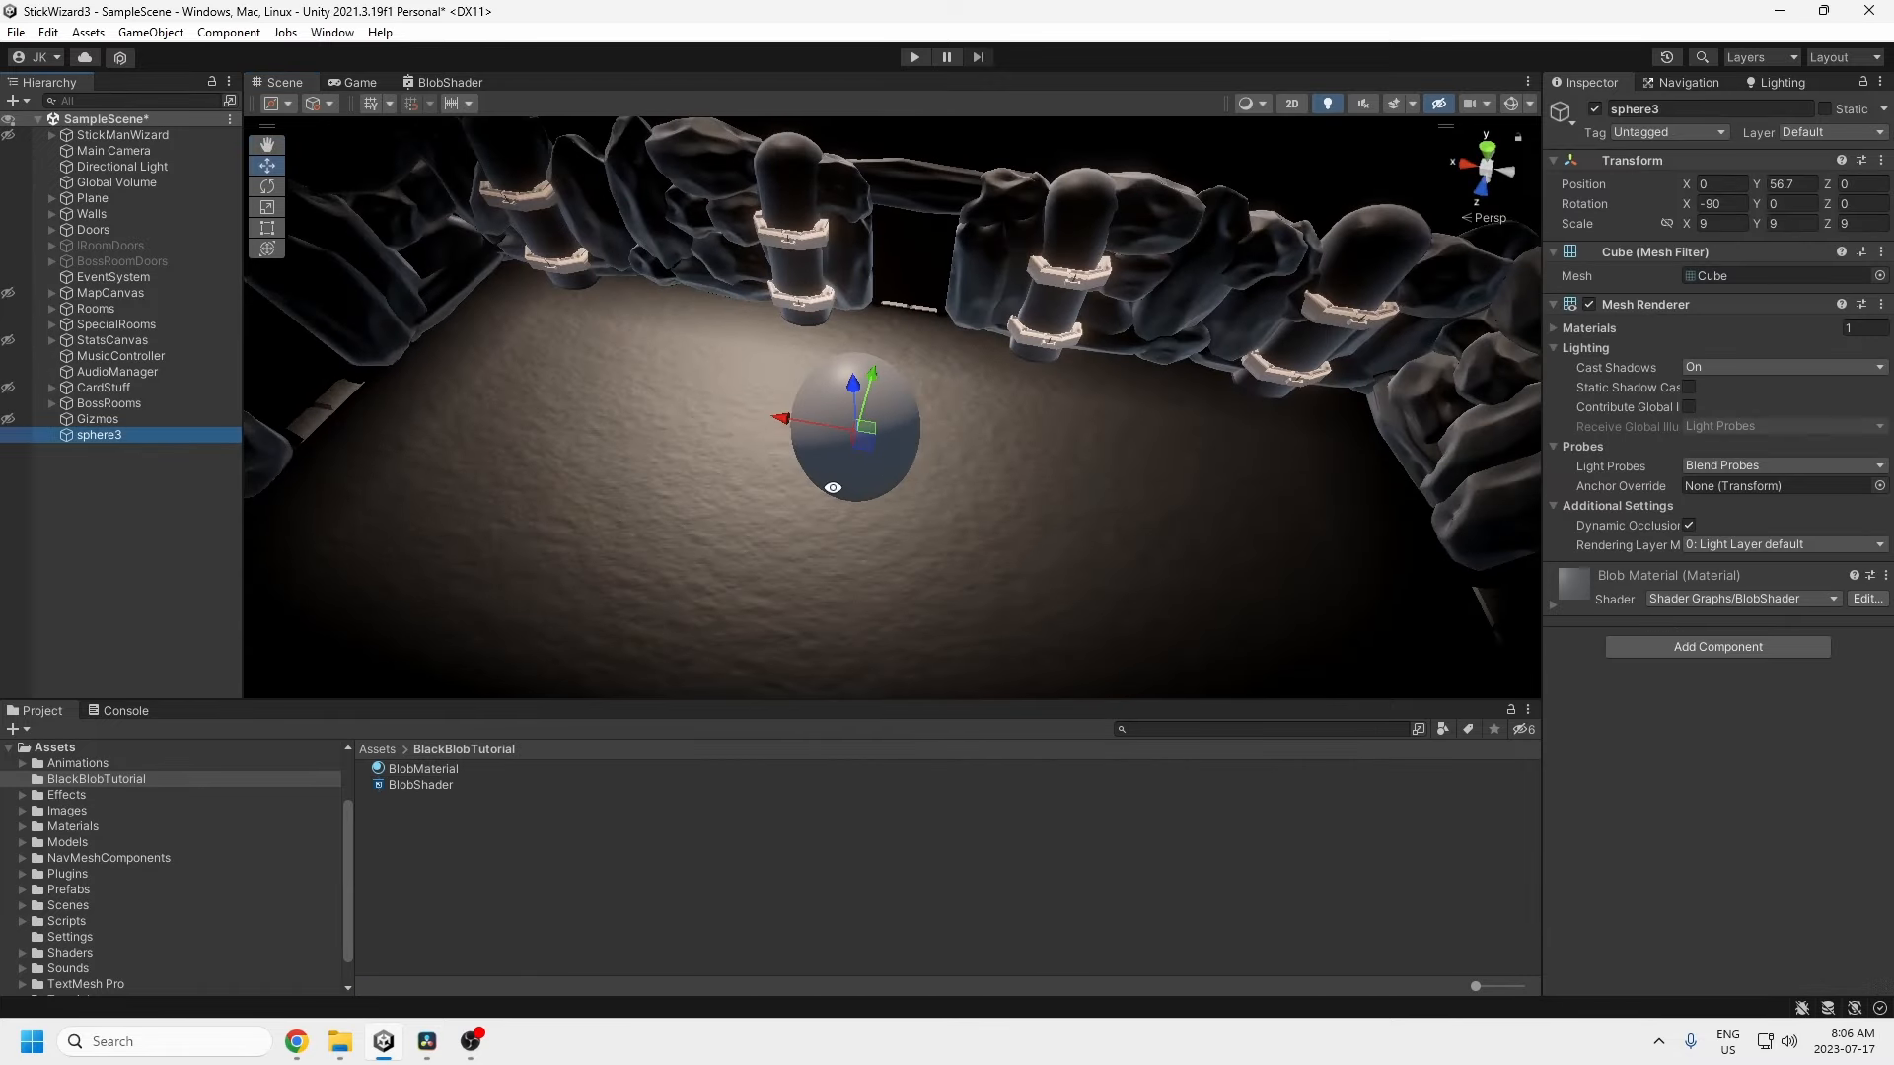
right_click_drag(833, 486, 887, 309)
left_click(1721, 203)
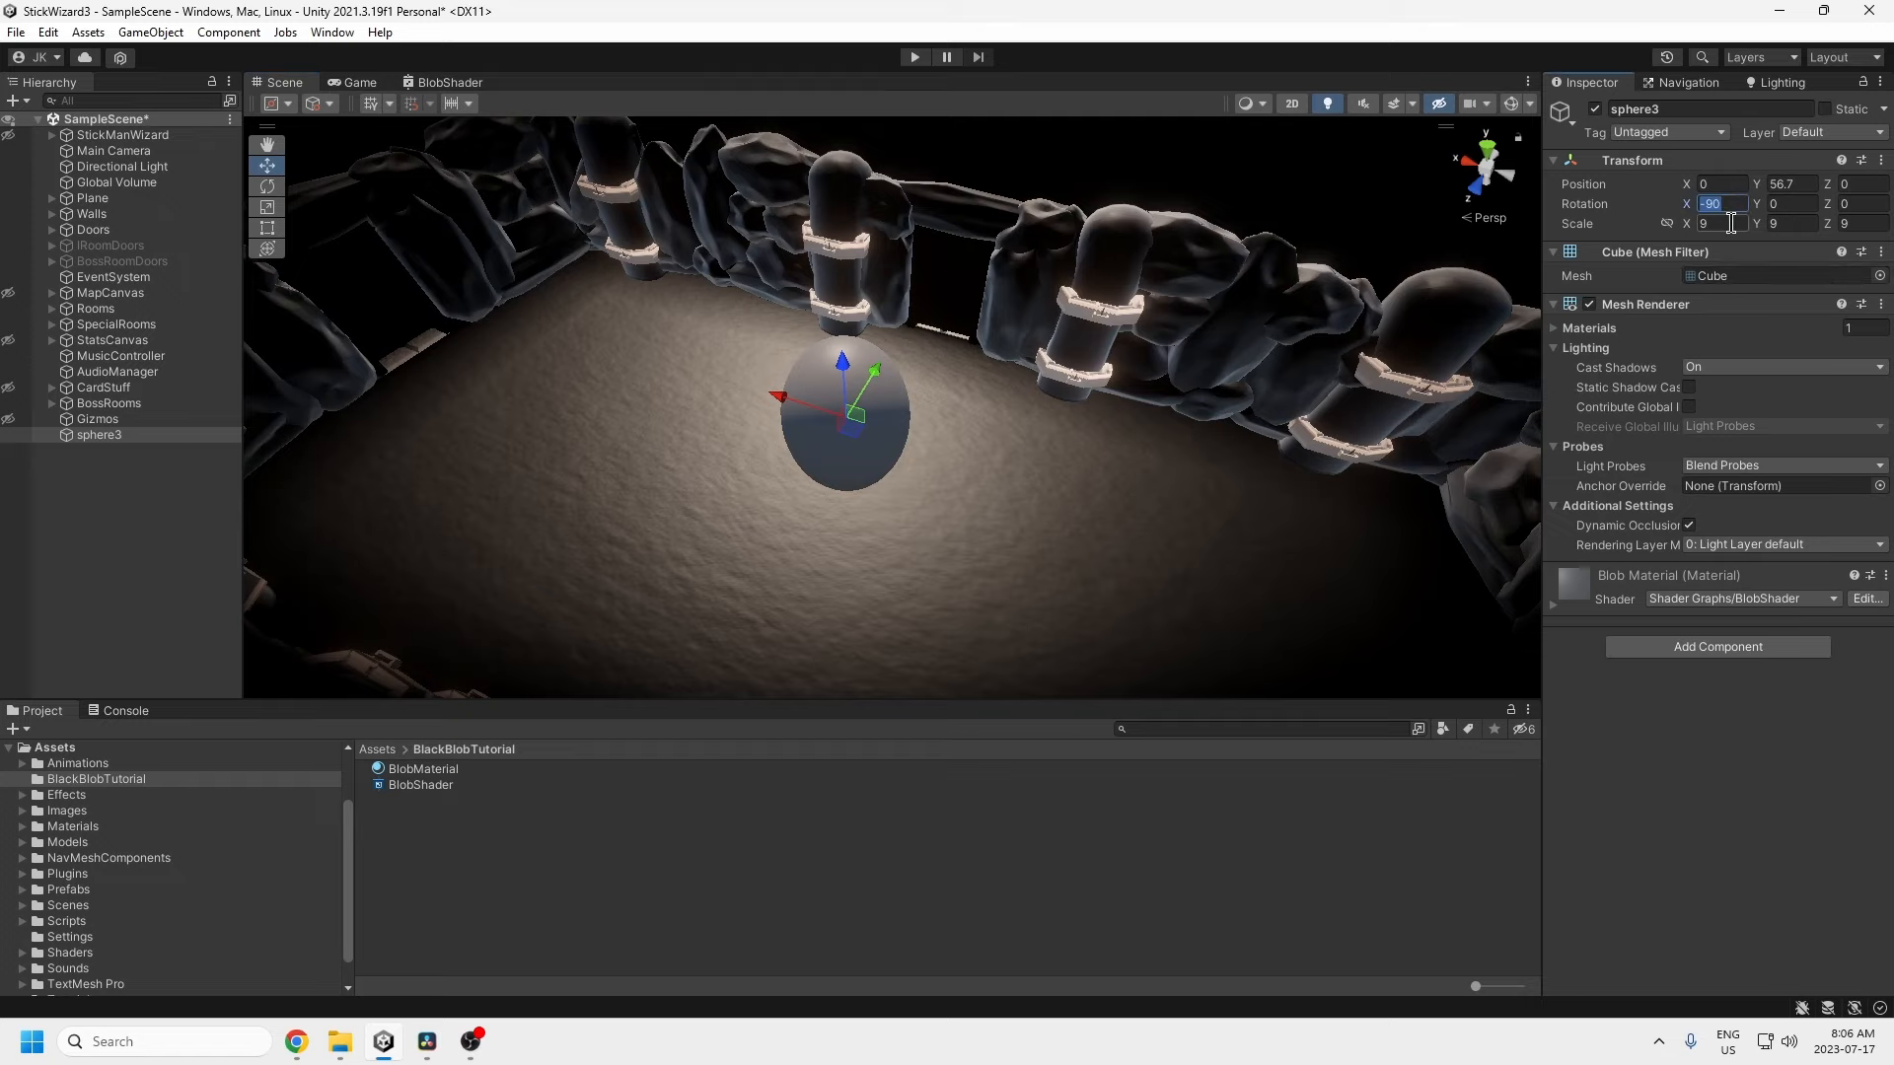
key("BackSpace")
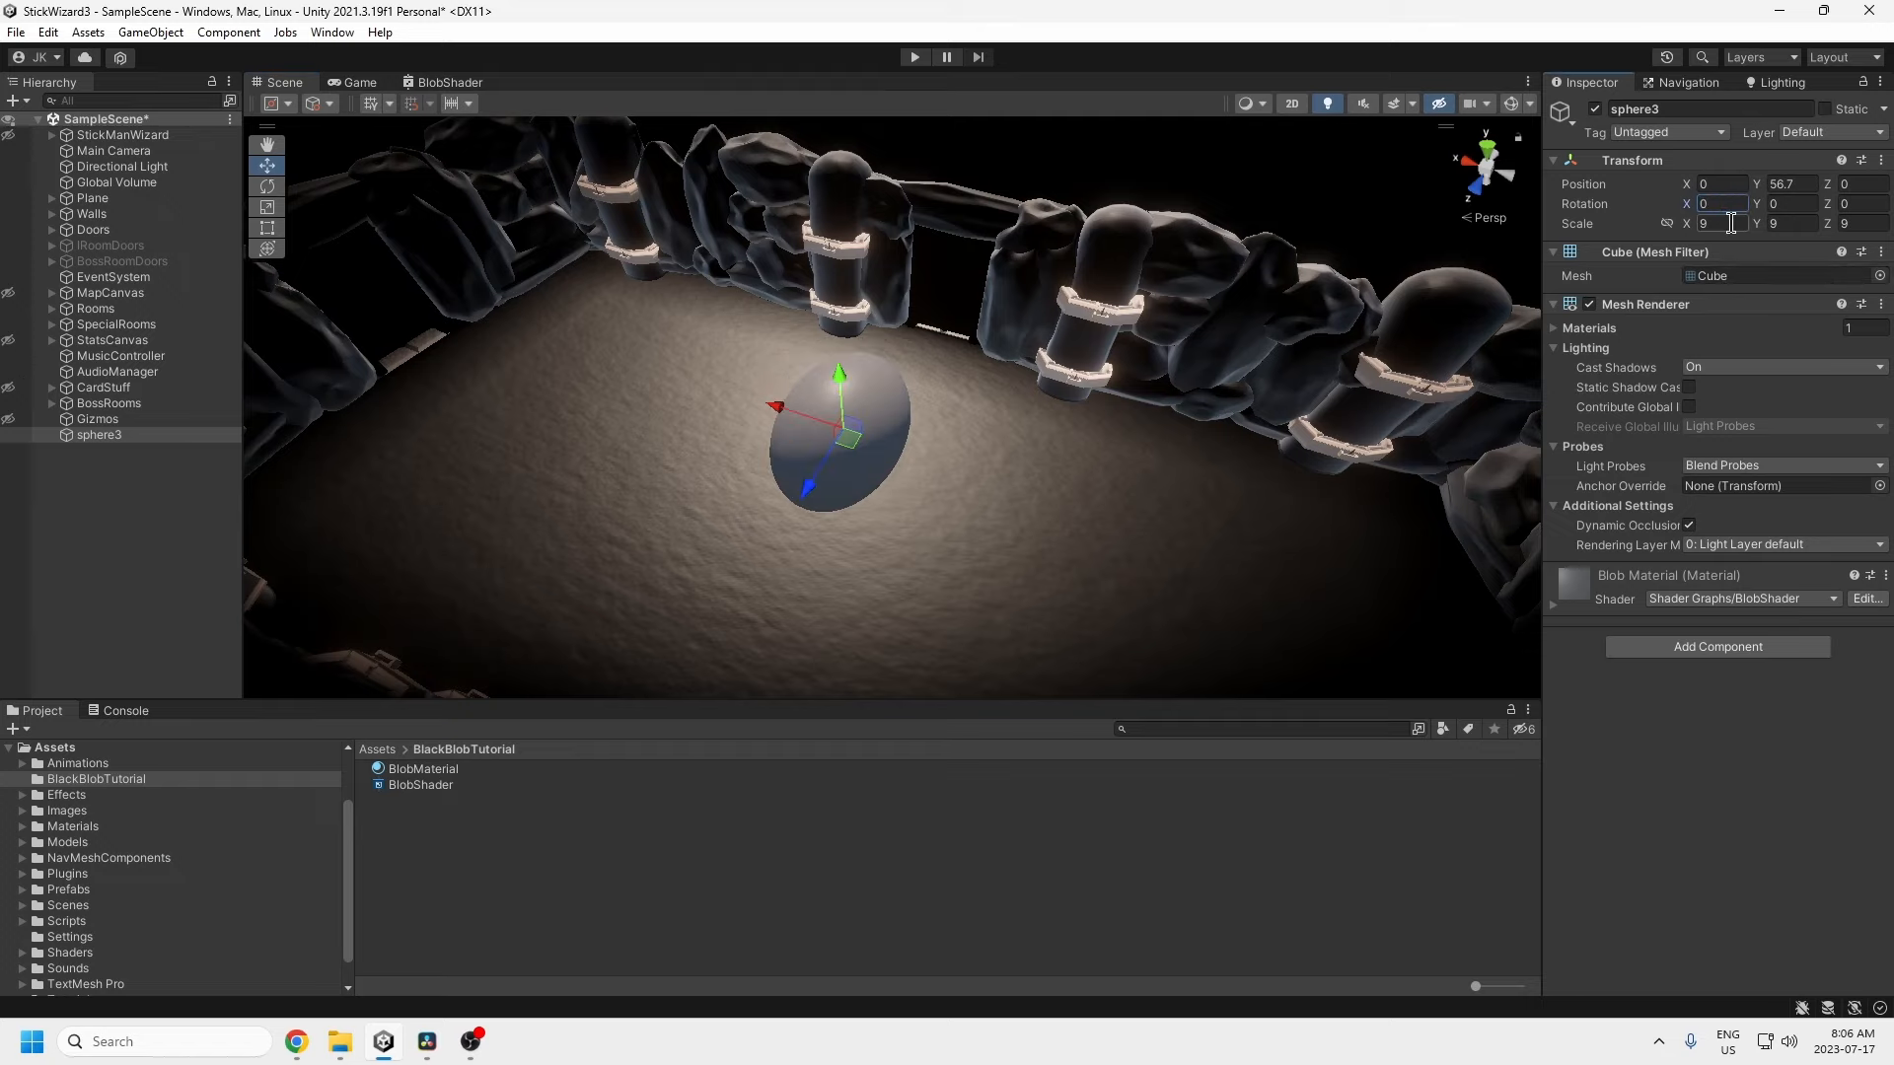
left_click_drag(778, 346, 889, 371, "alt")
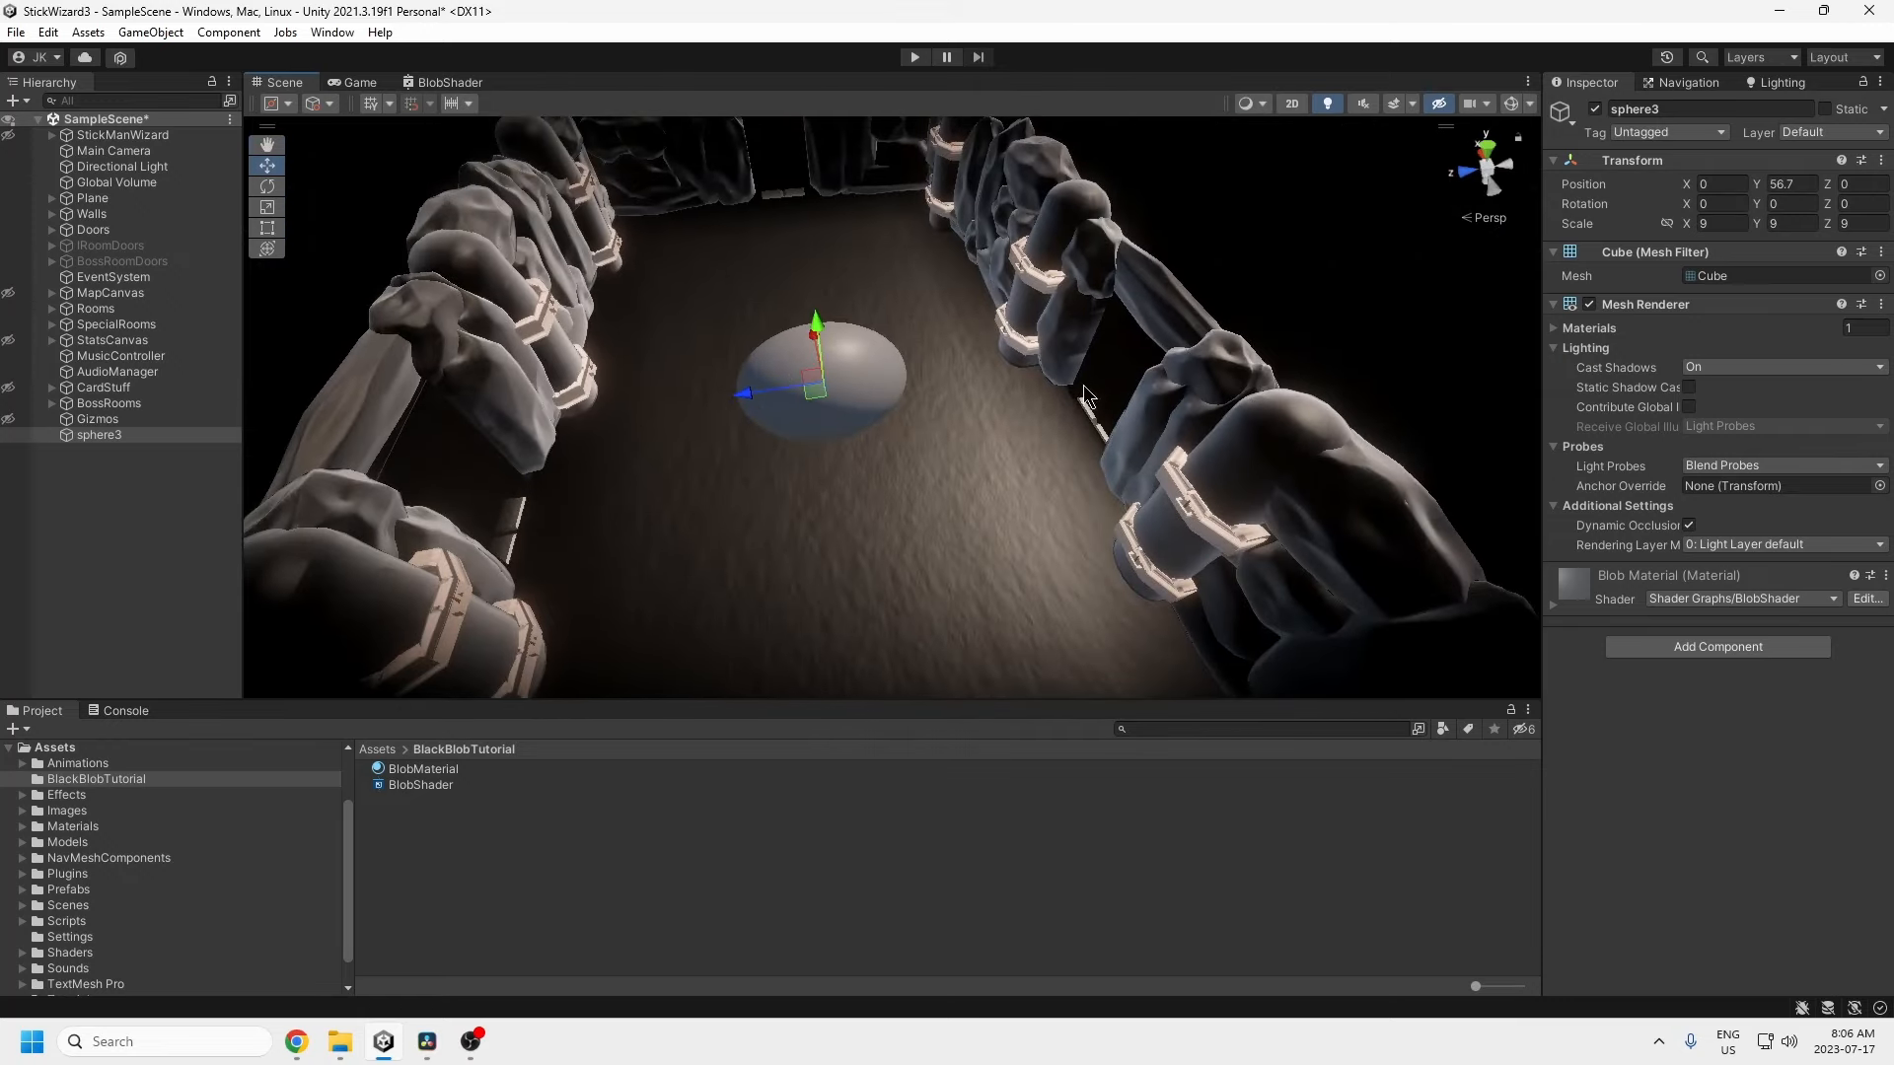
left_click_drag(783, 404, 886, 350, "alt")
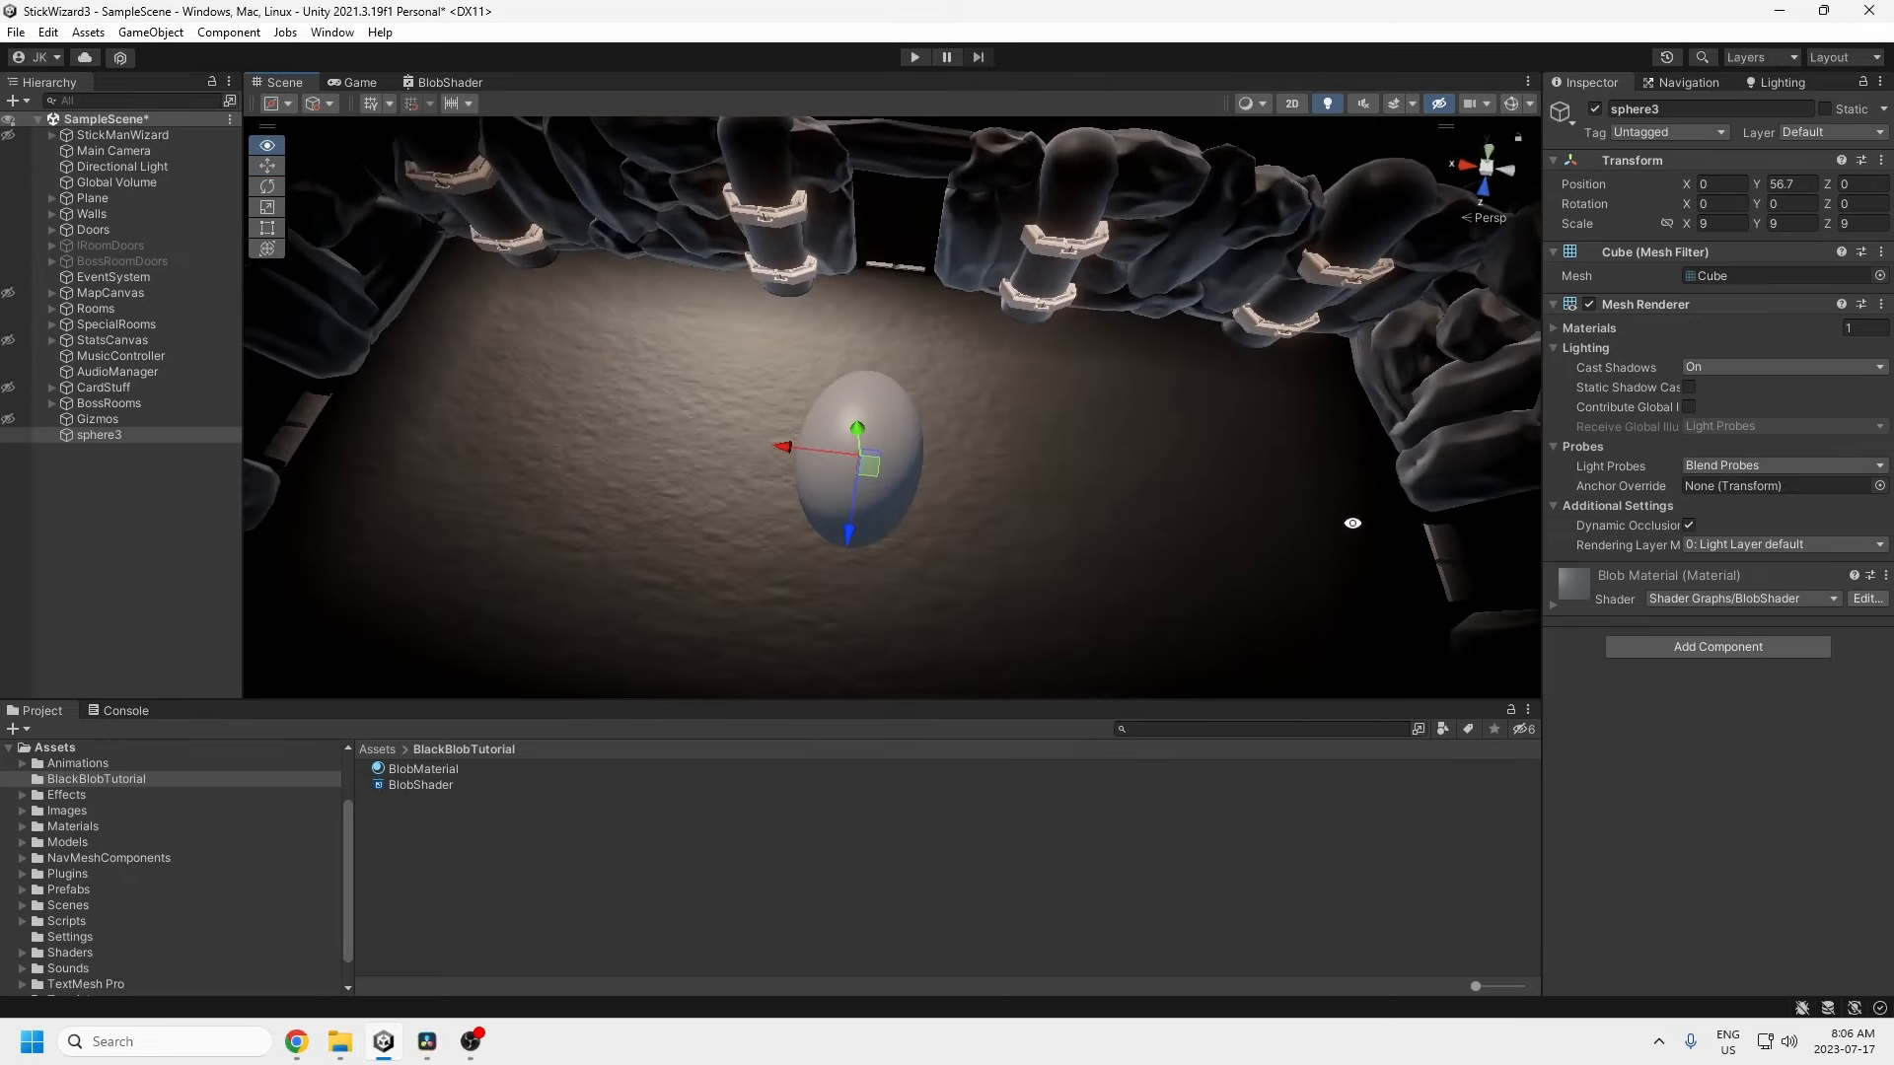
left_click(464, 85)
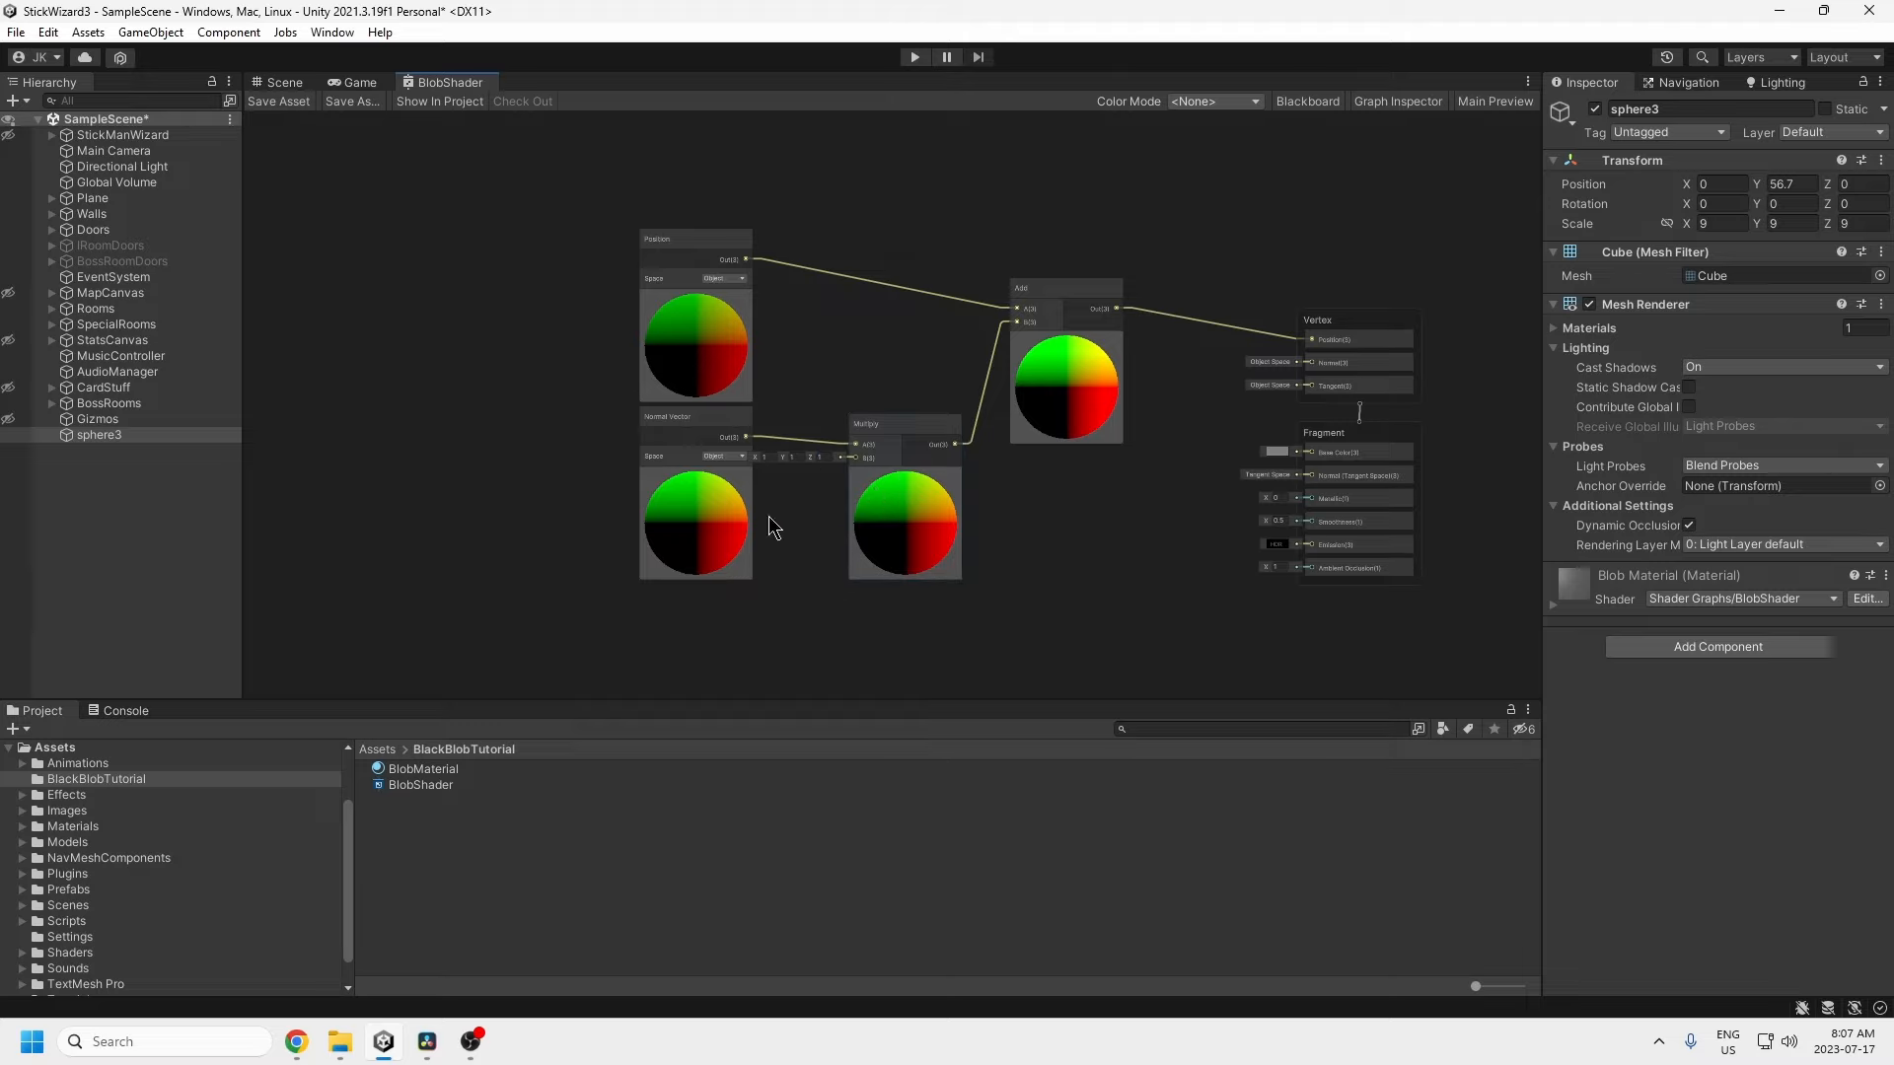
Step: Show the Blackboard and Graph Inspector, then add two Float properties to the shader
middle_click_drag(764, 594, 807, 518)
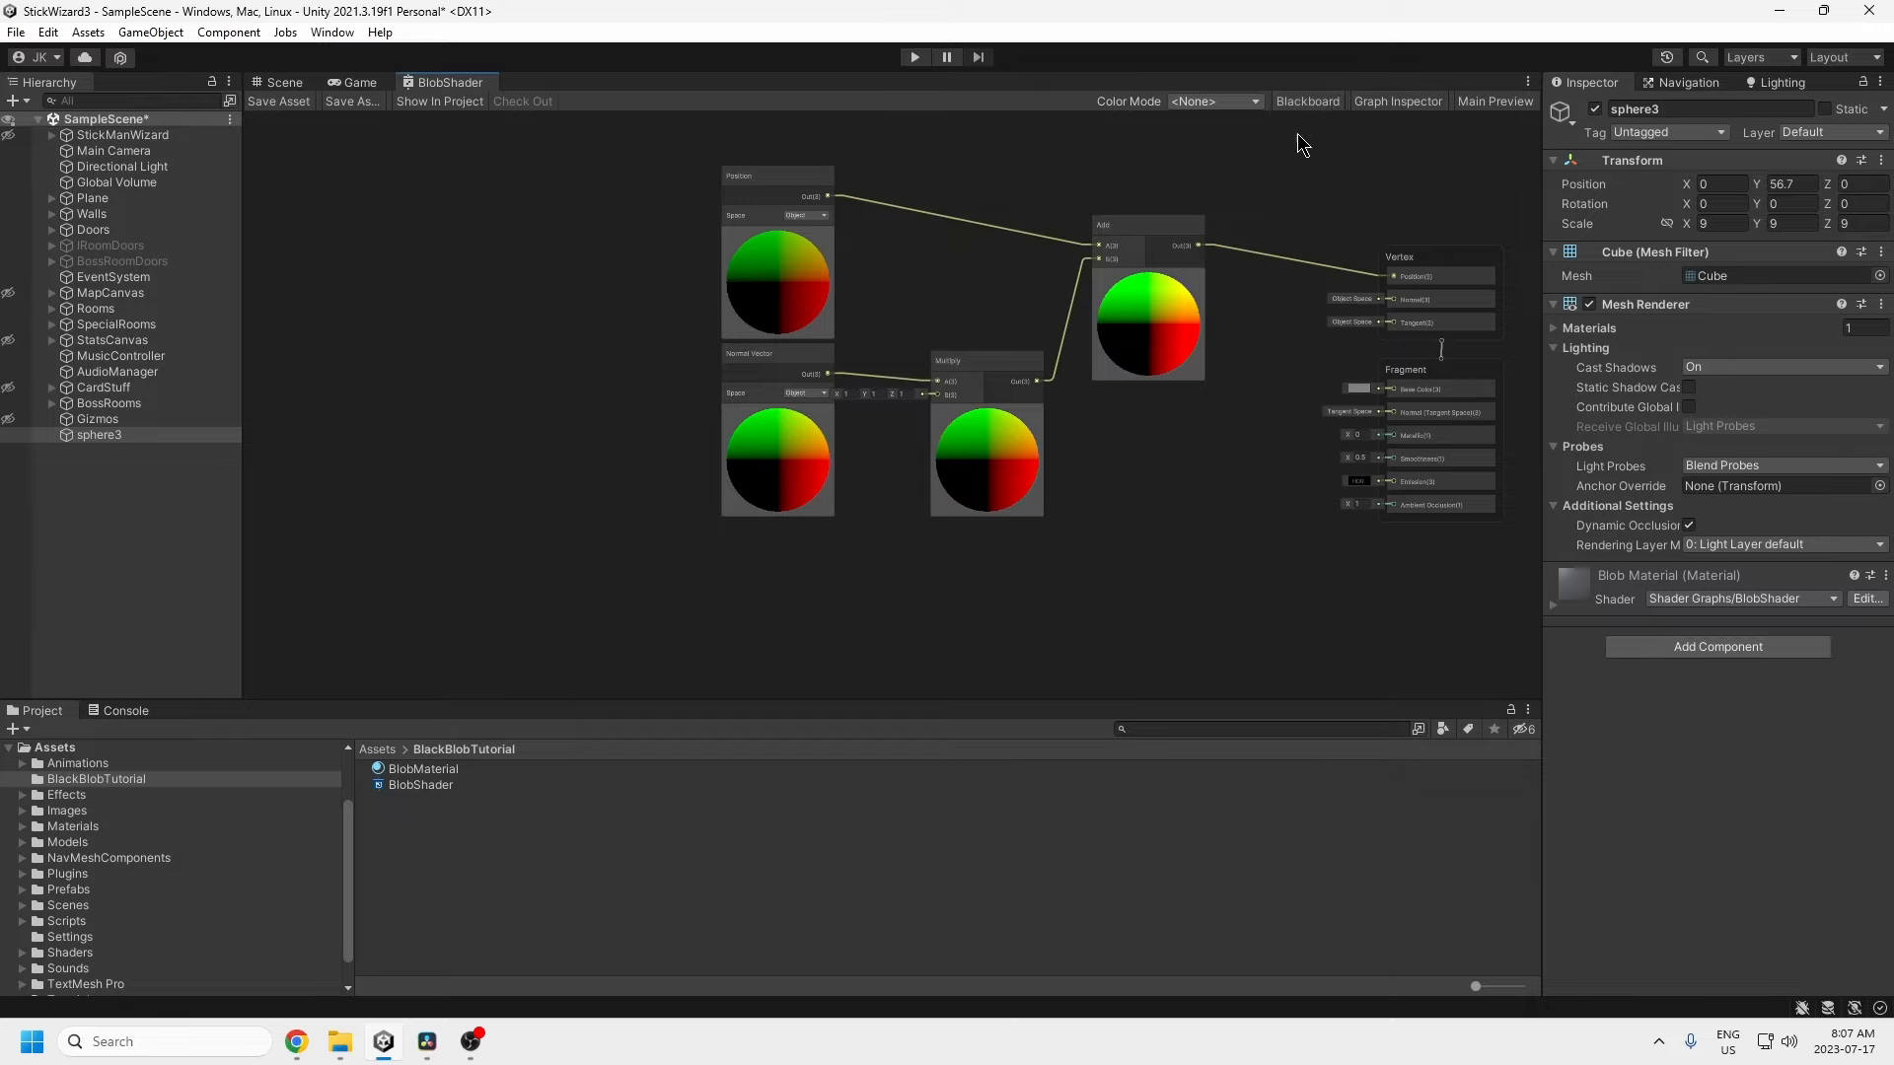
left_click(1307, 101)
left_click(1397, 102)
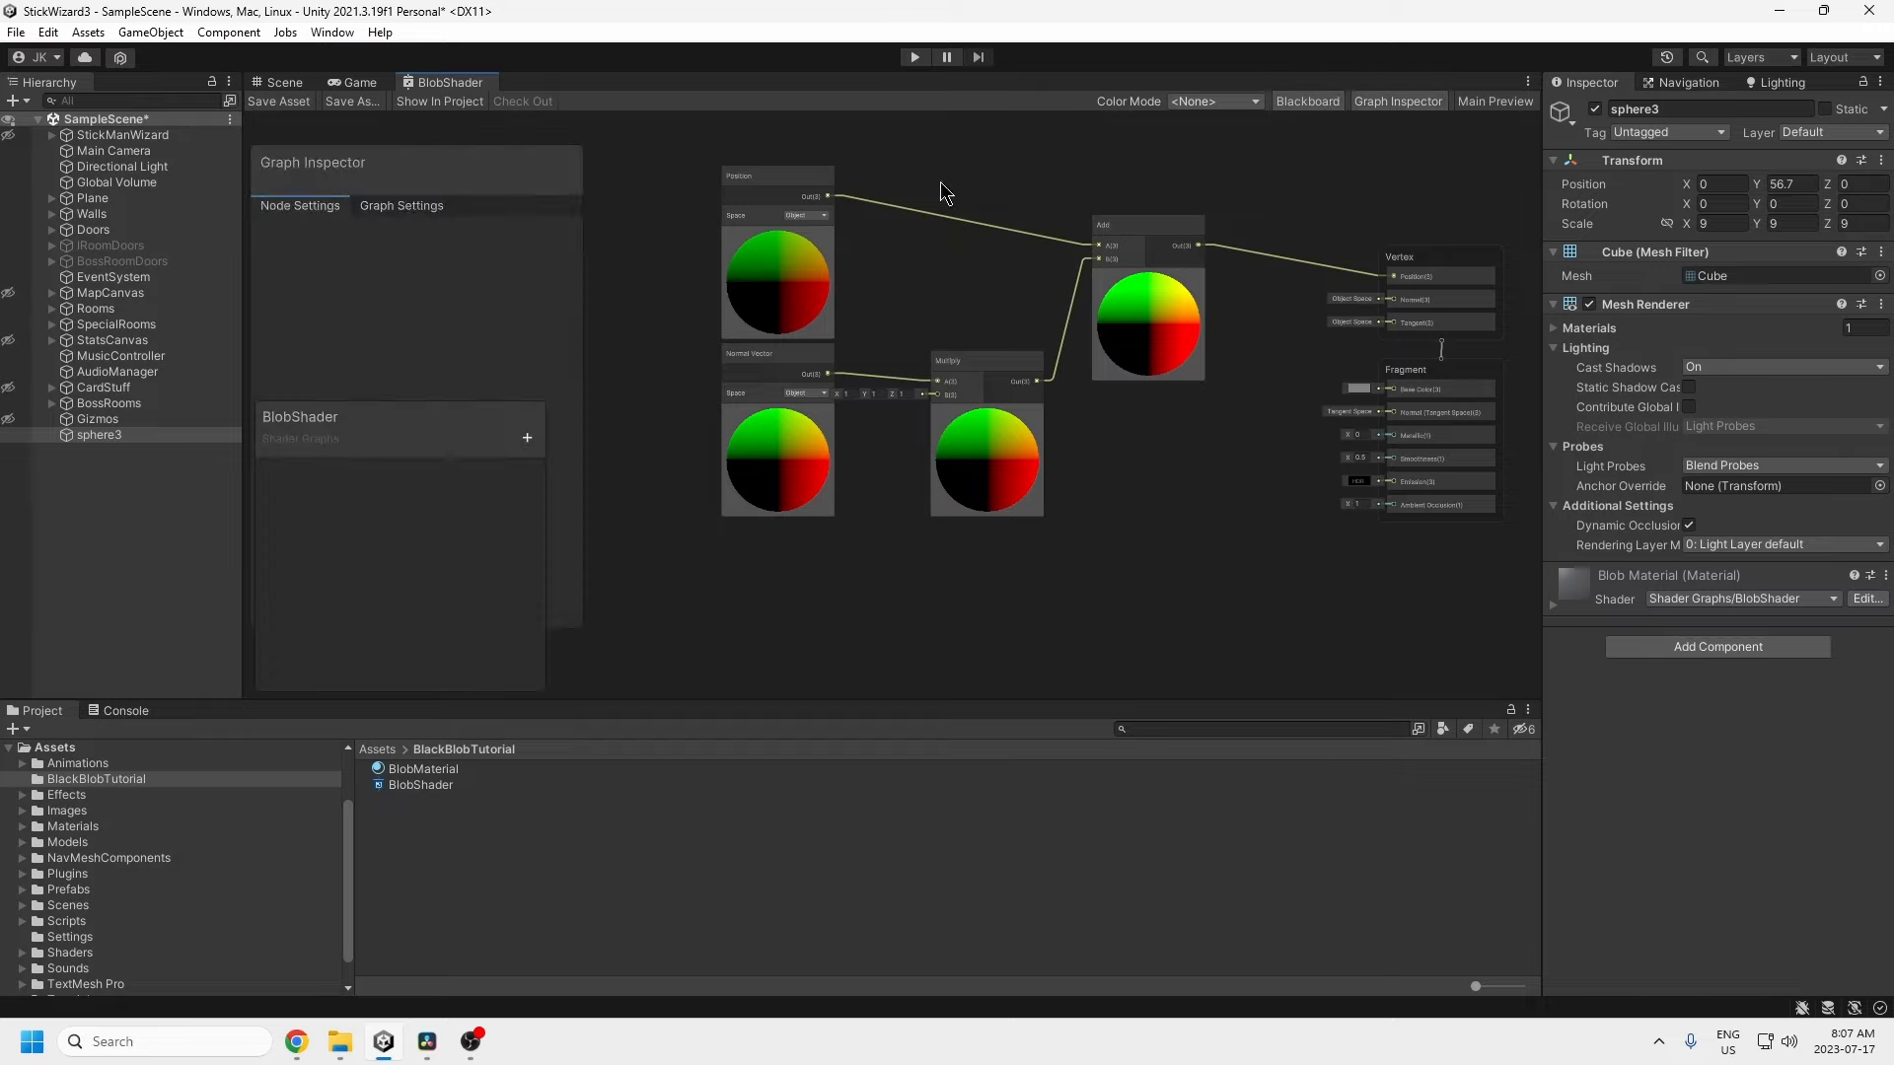
left_click_drag(428, 177, 757, 209)
left_click(526, 438)
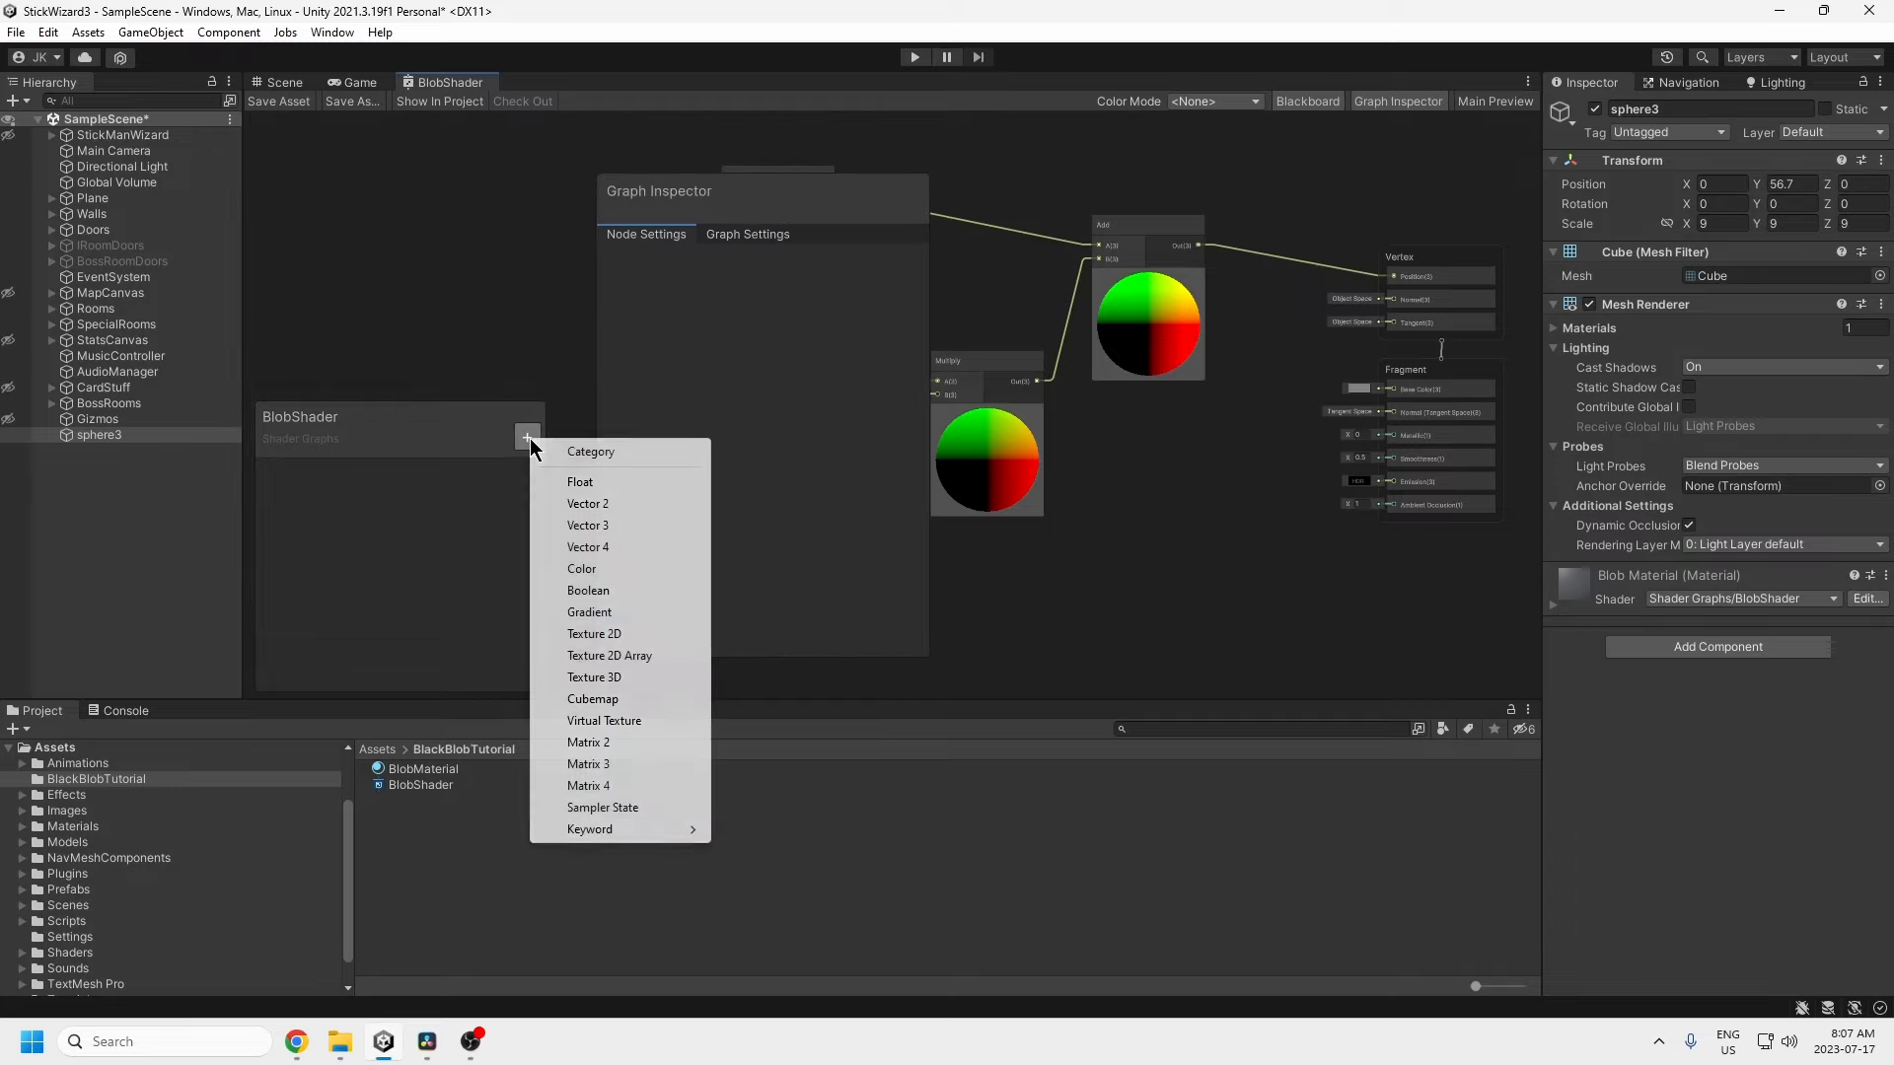
left_click(575, 478)
left_click(526, 437)
left_click(575, 479)
Step: Rename the two Float properties to Speed and FluctuationSpeed
double_click(287, 477)
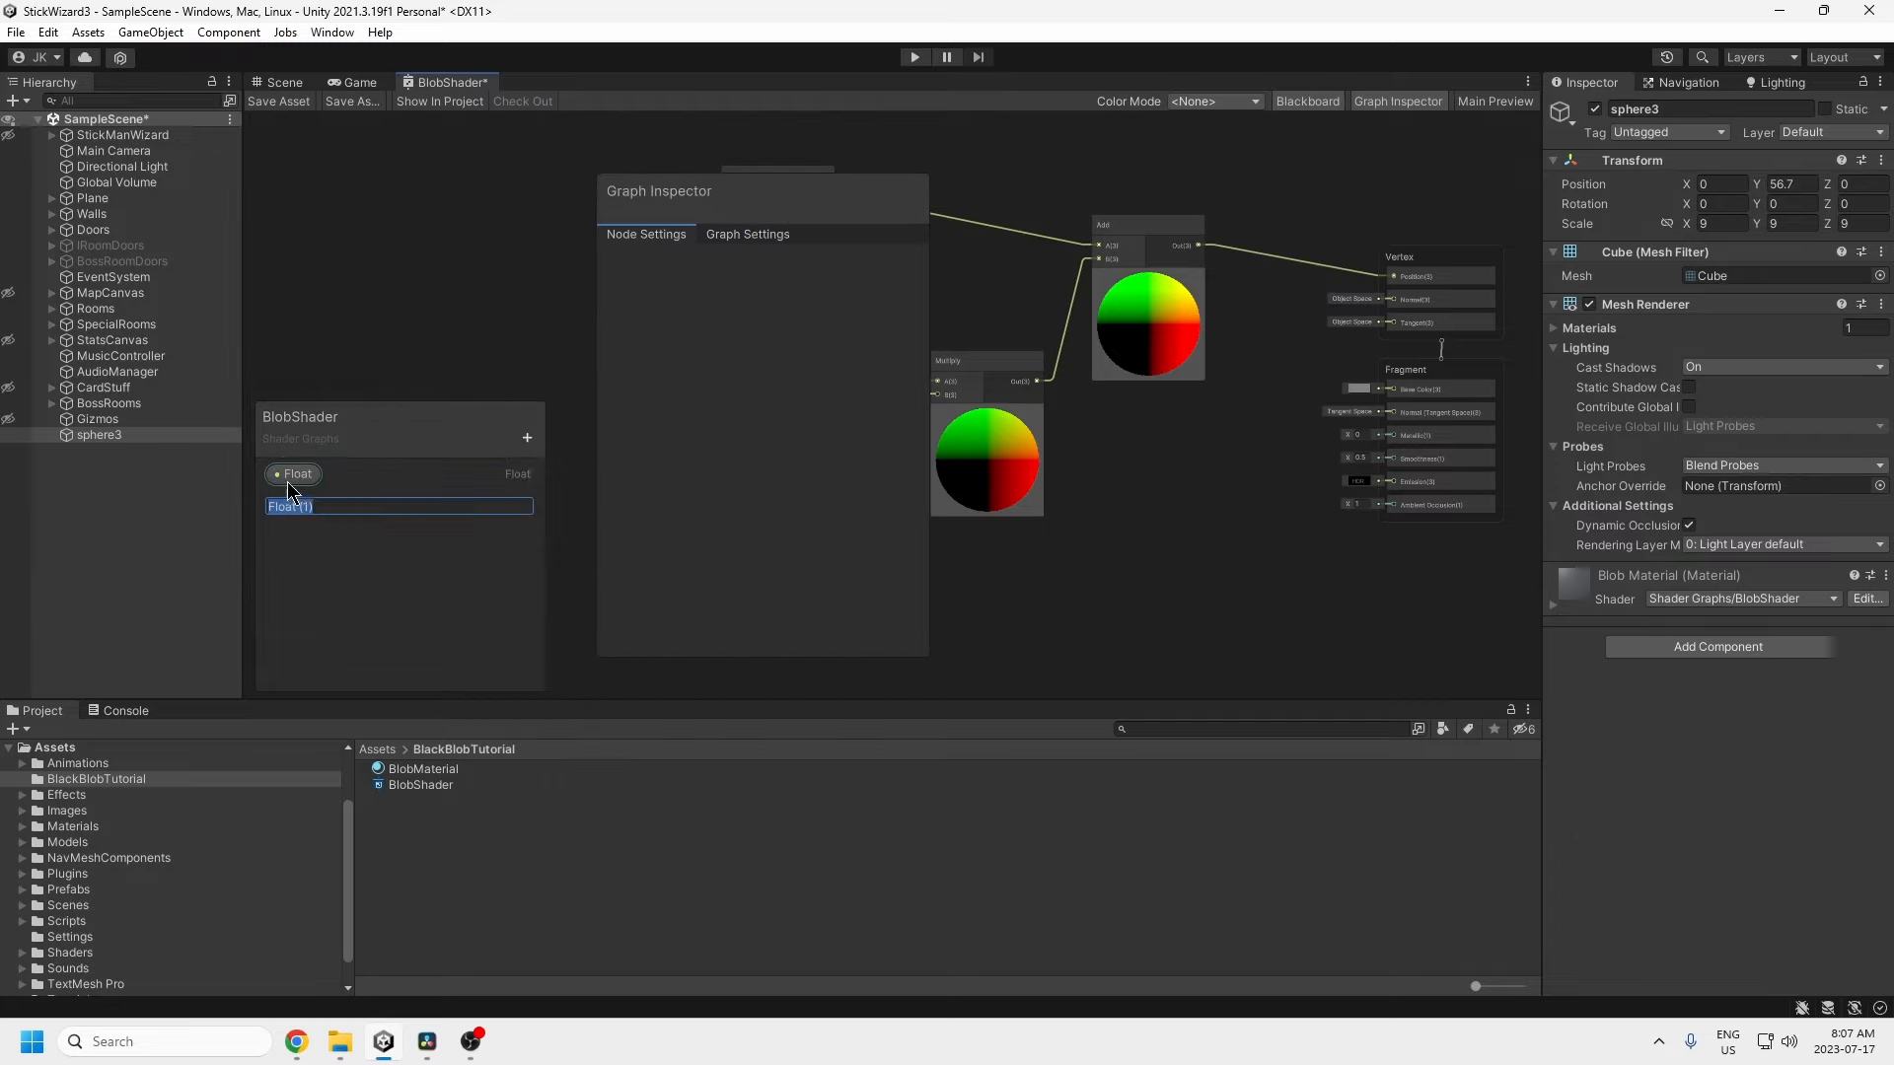
type("Speed")
key("Return")
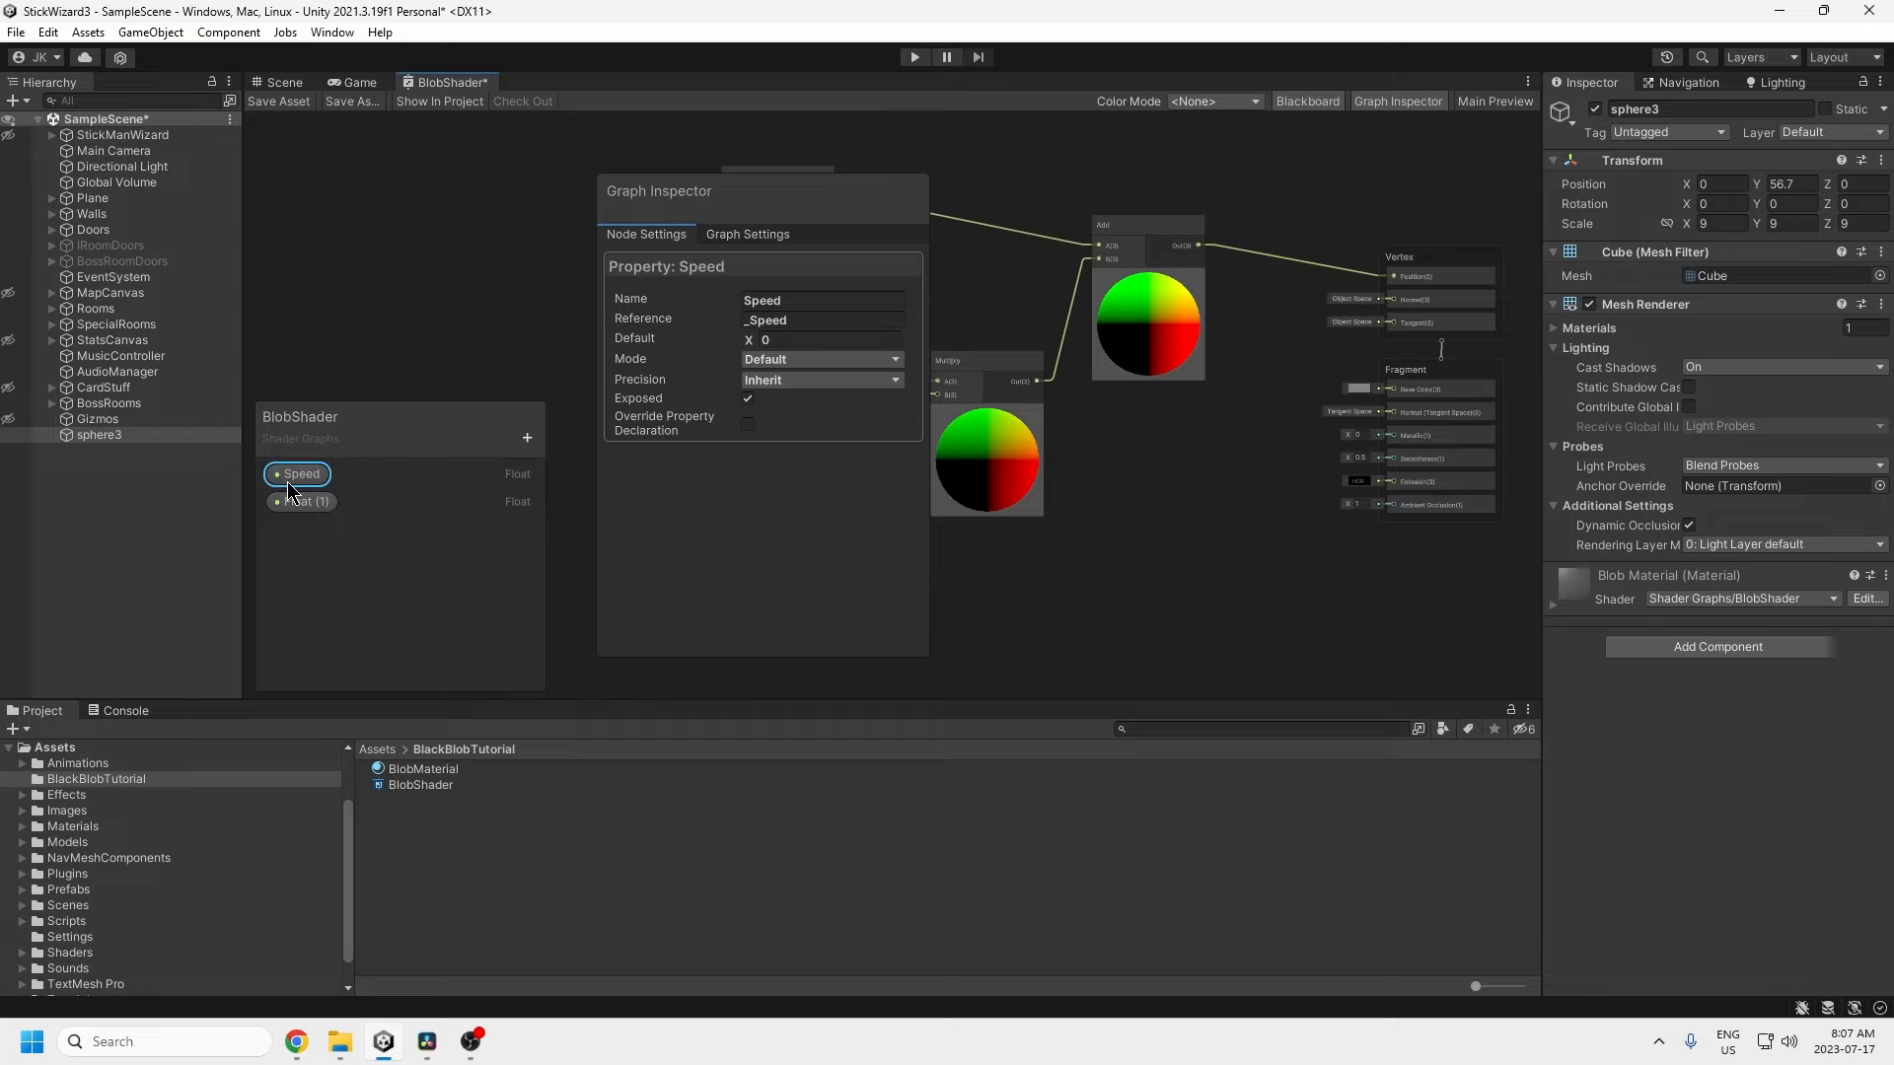
double_click(305, 505)
type("Fluct")
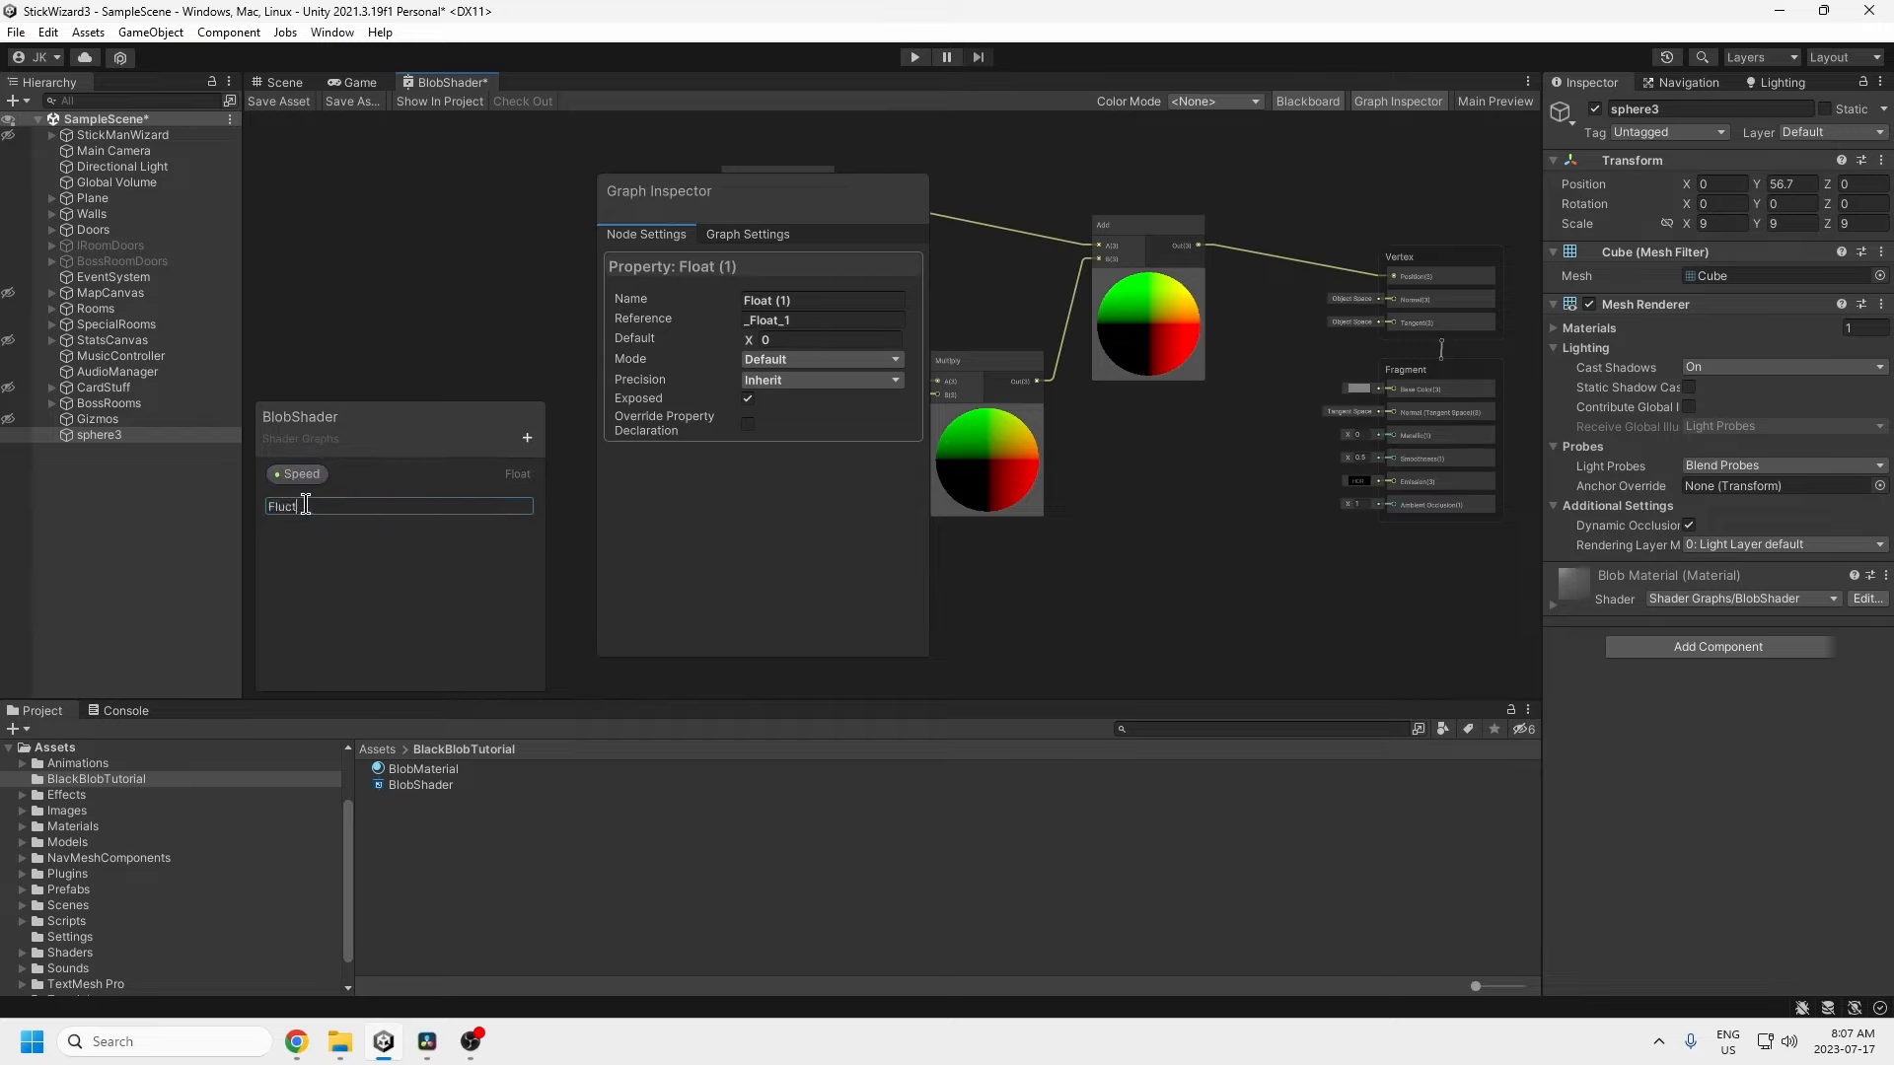
type("uationSpeed")
key("Return")
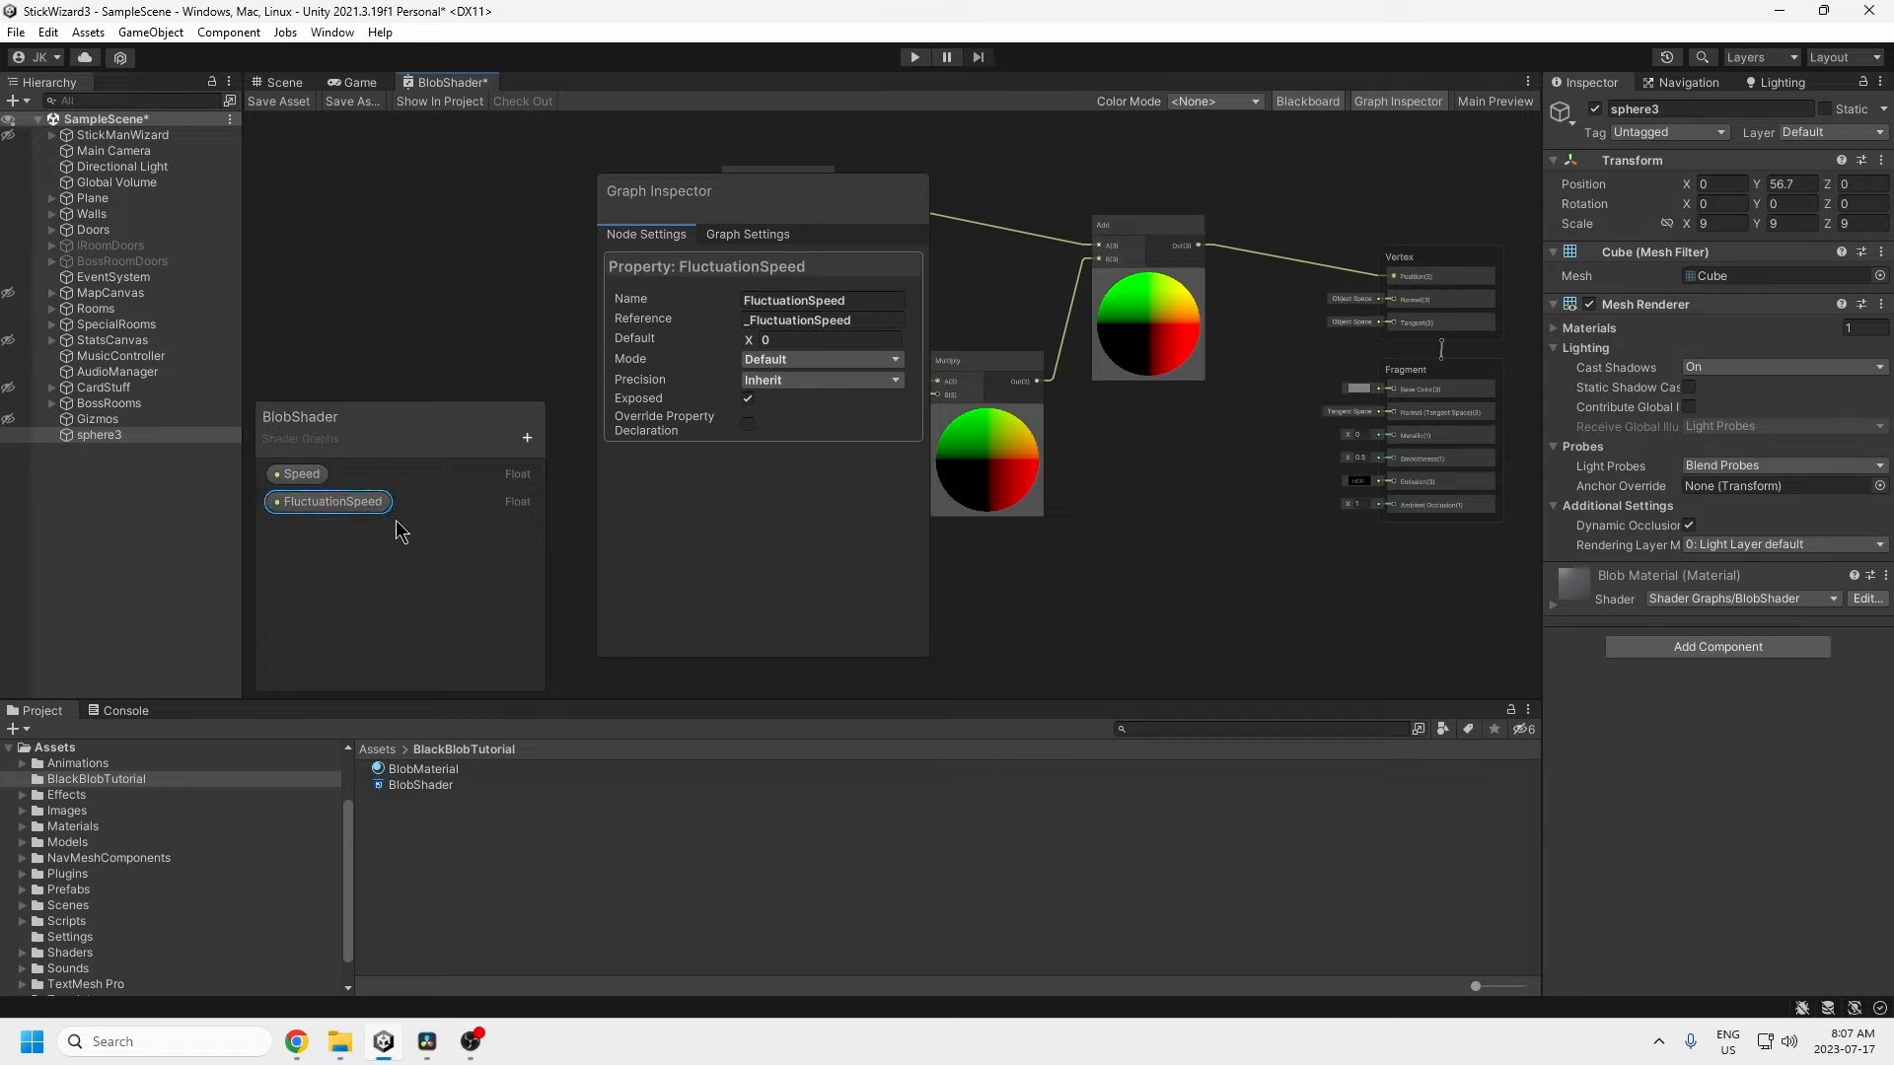
Step: Set Speed's default value to 1 and close the Graph Inspector
left_click(789, 340)
left_click(297, 474)
left_click(759, 338)
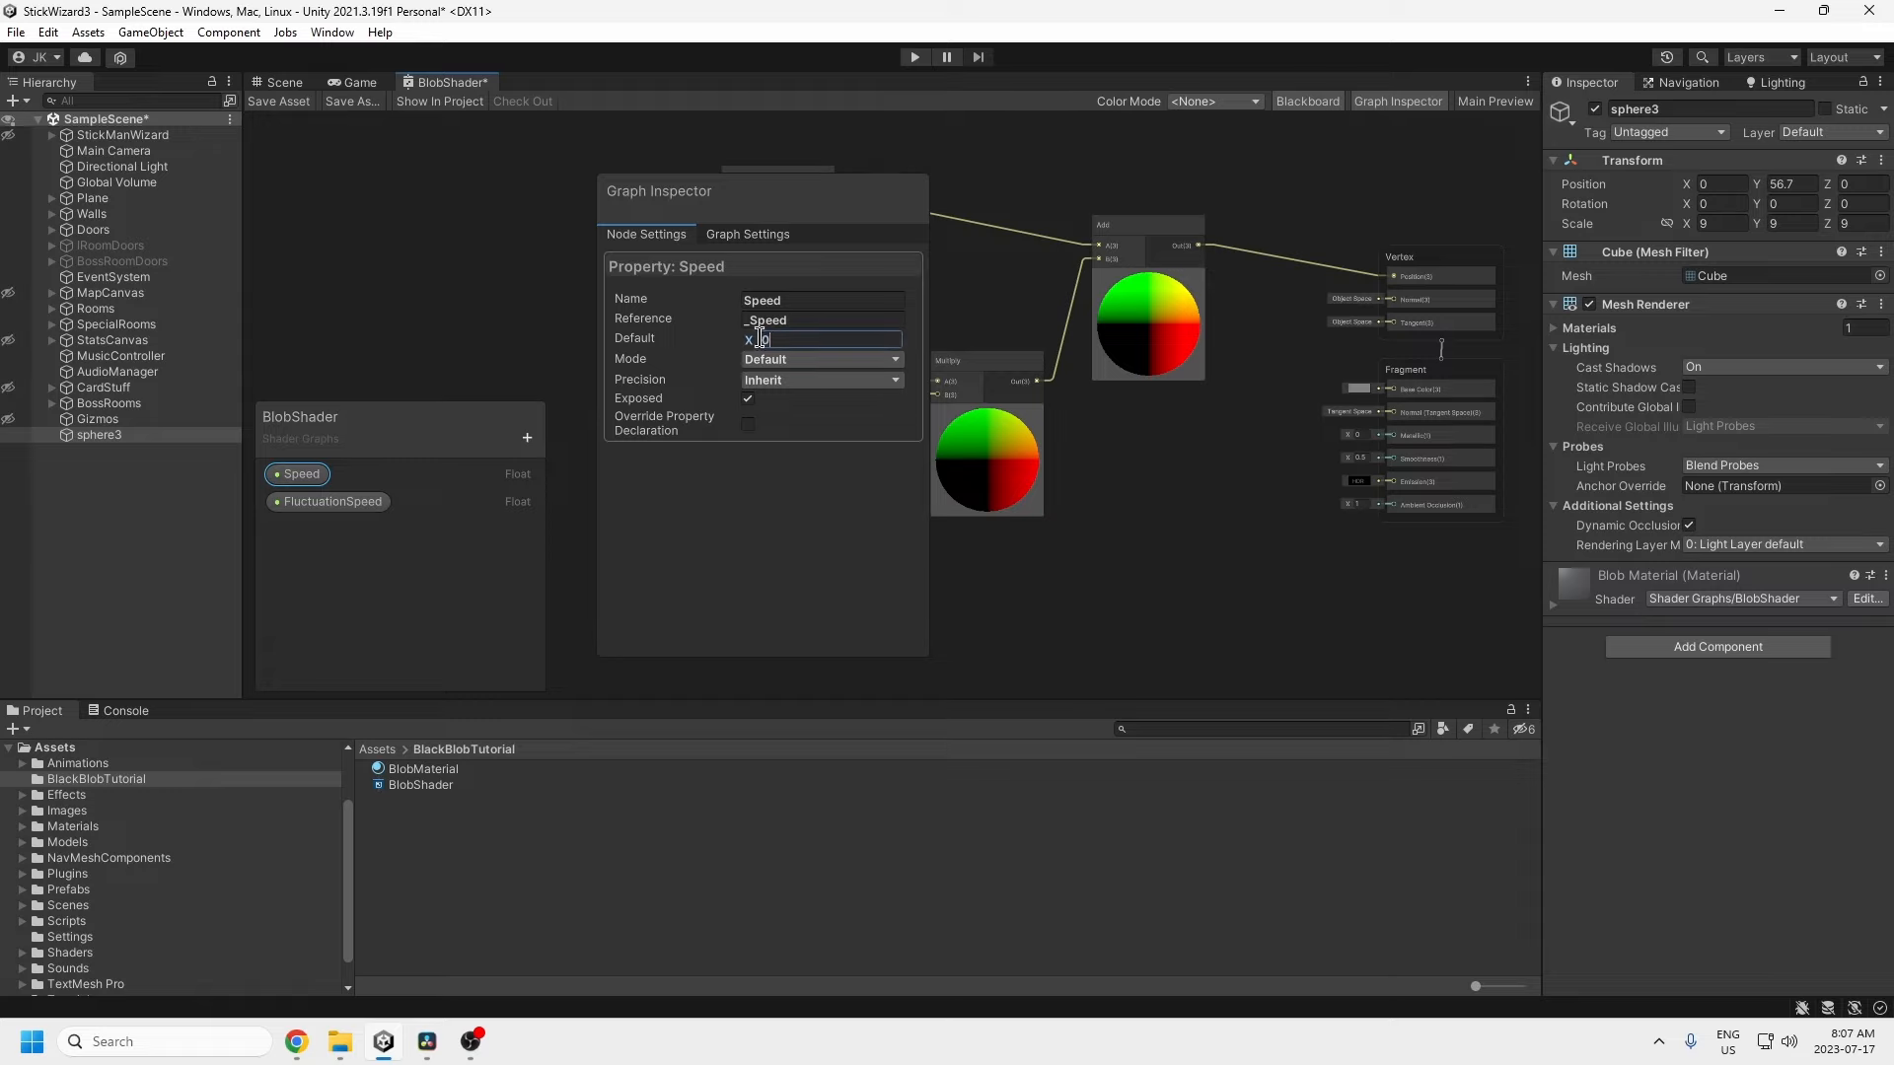
type("1")
left_click_drag(779, 188, 434, 222)
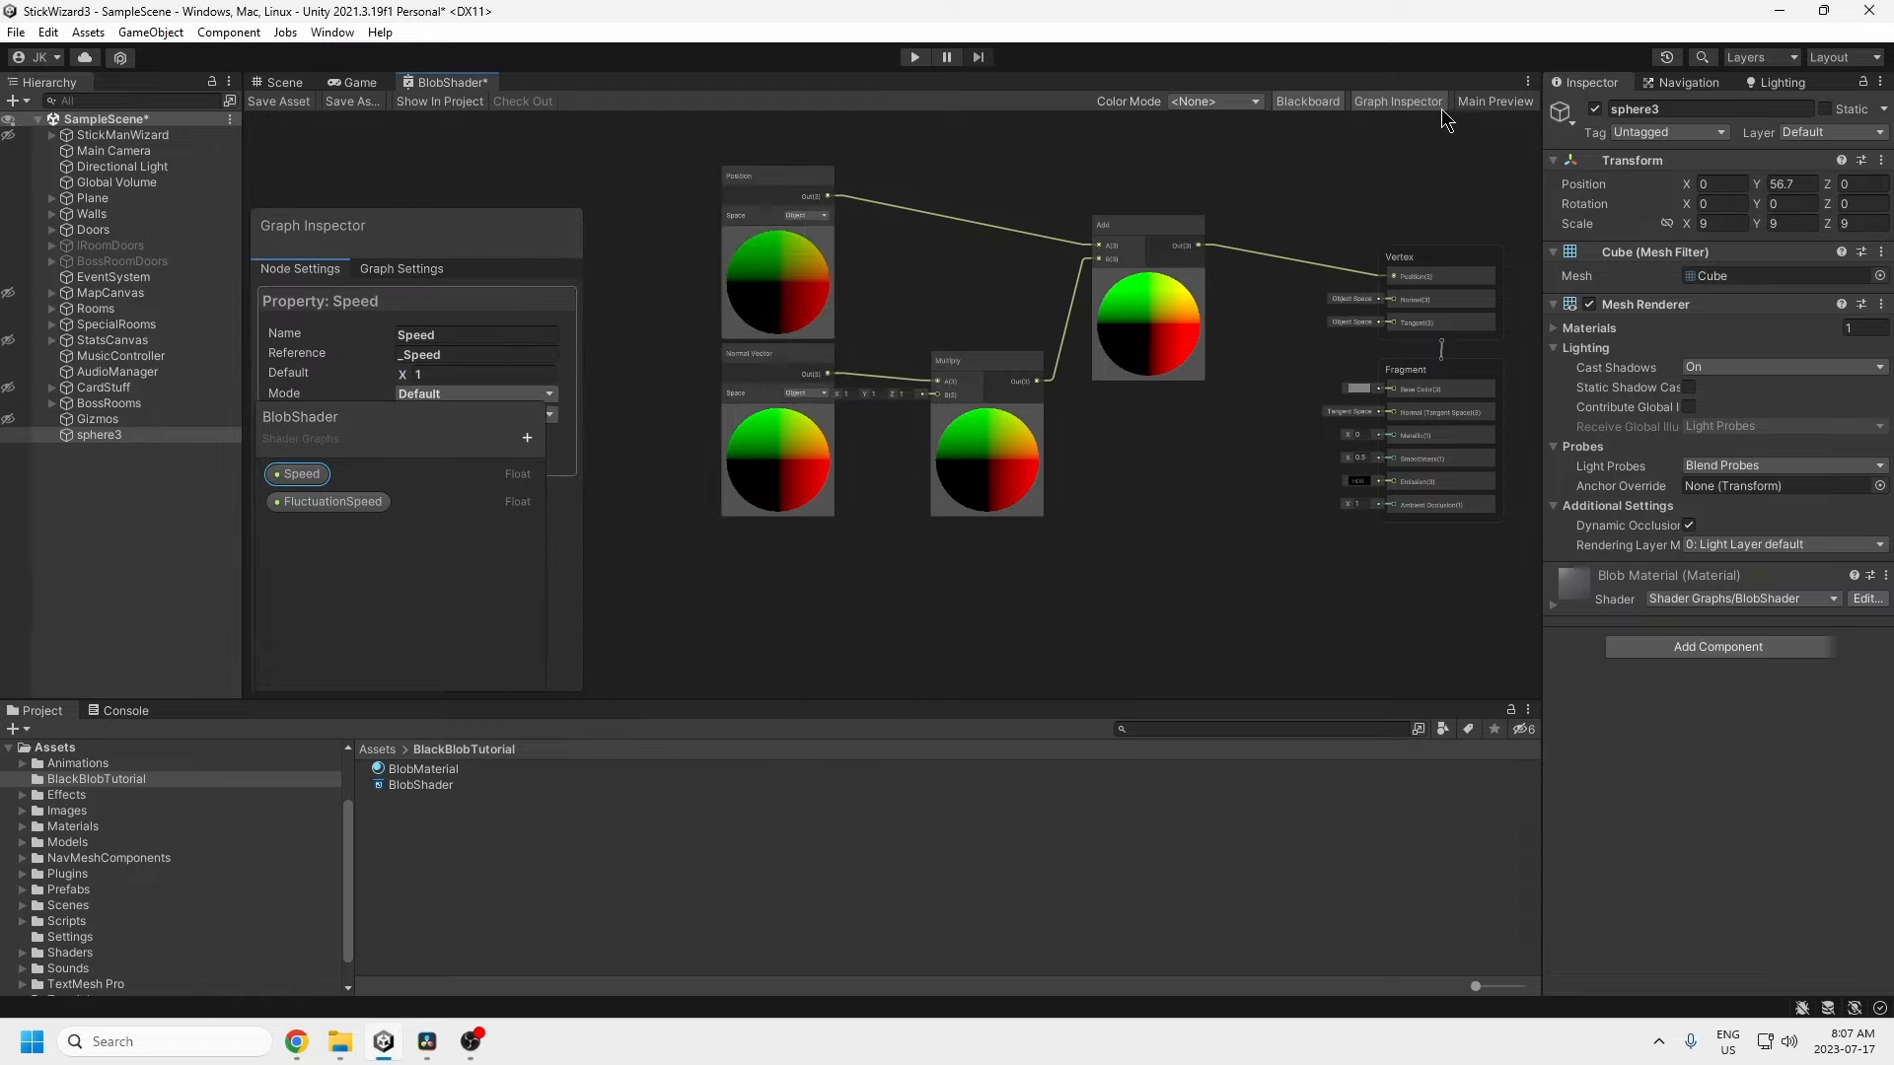
left_click(1396, 103)
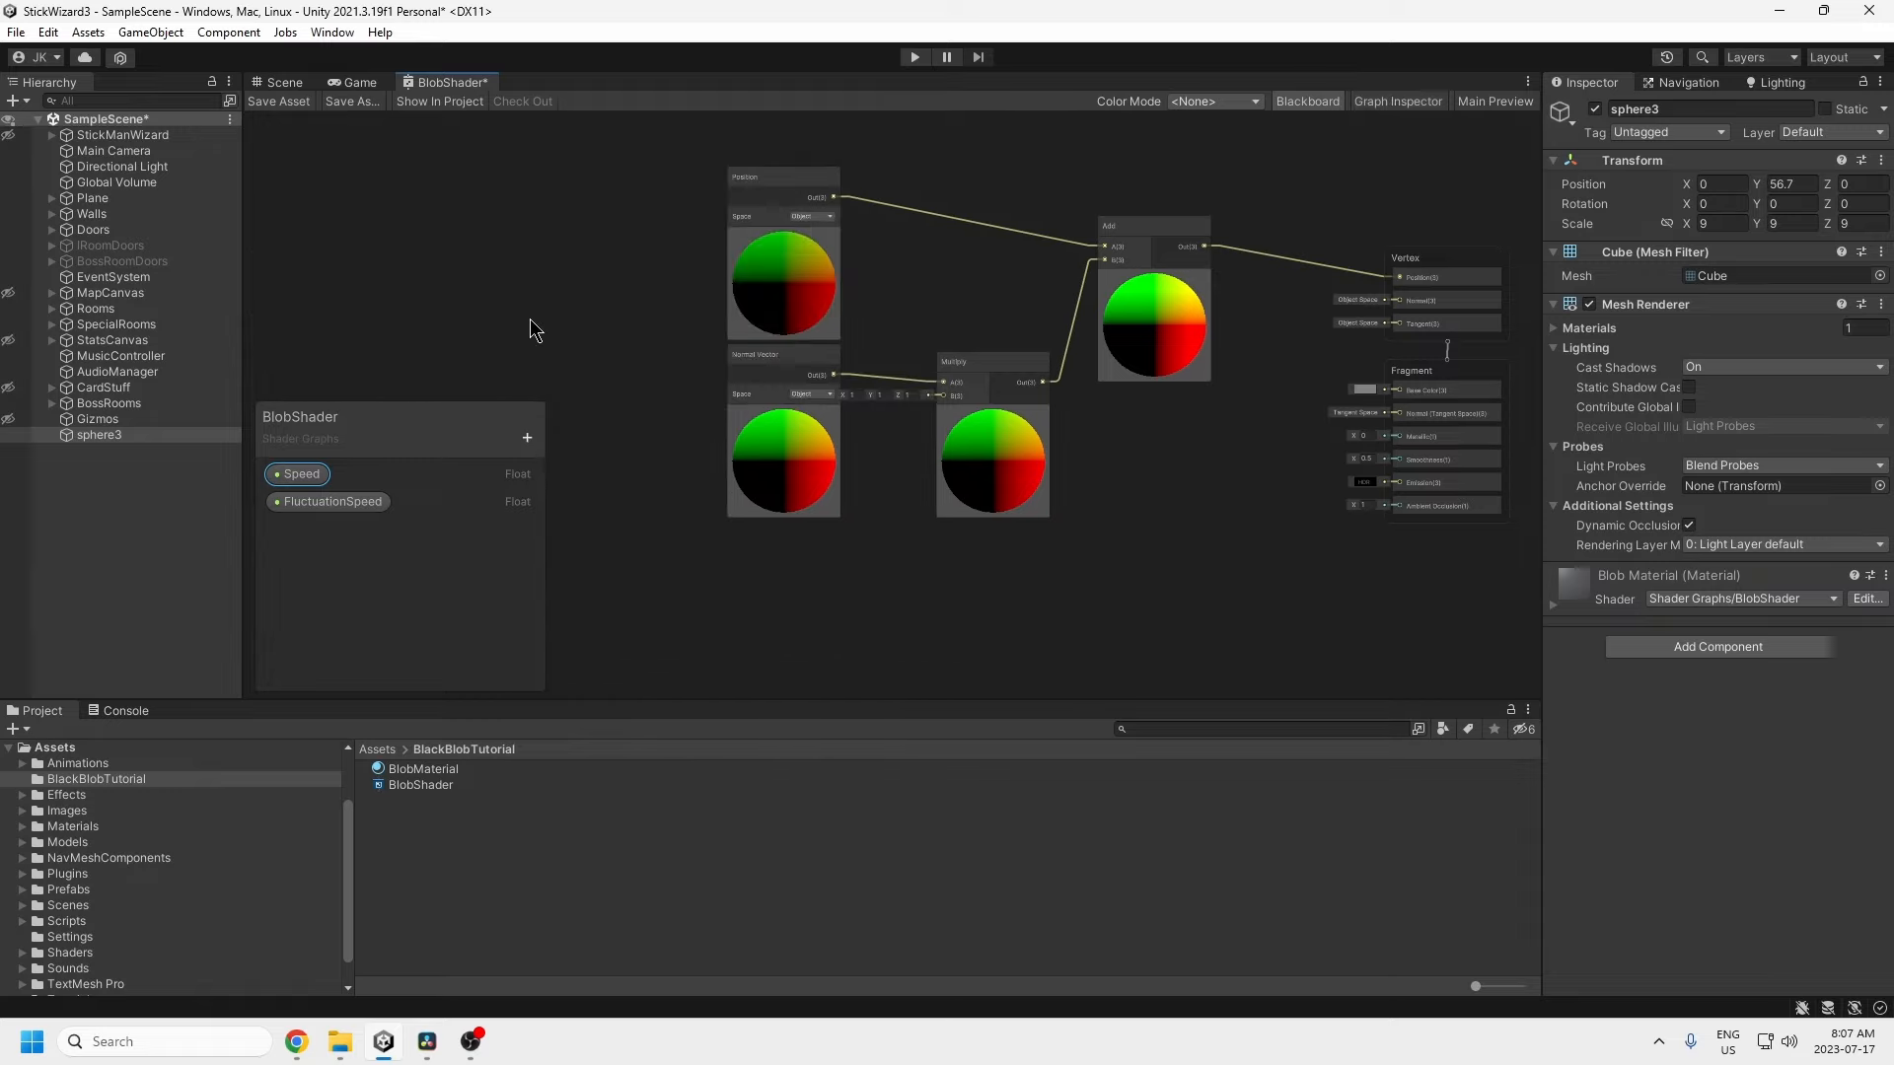
Step: Place a FluctuationSpeed node feeding a new Multiply node, with its preview collapsed
middle_click_drag(530, 319, 1021, 330)
scroll(838, 375, "down", 3)
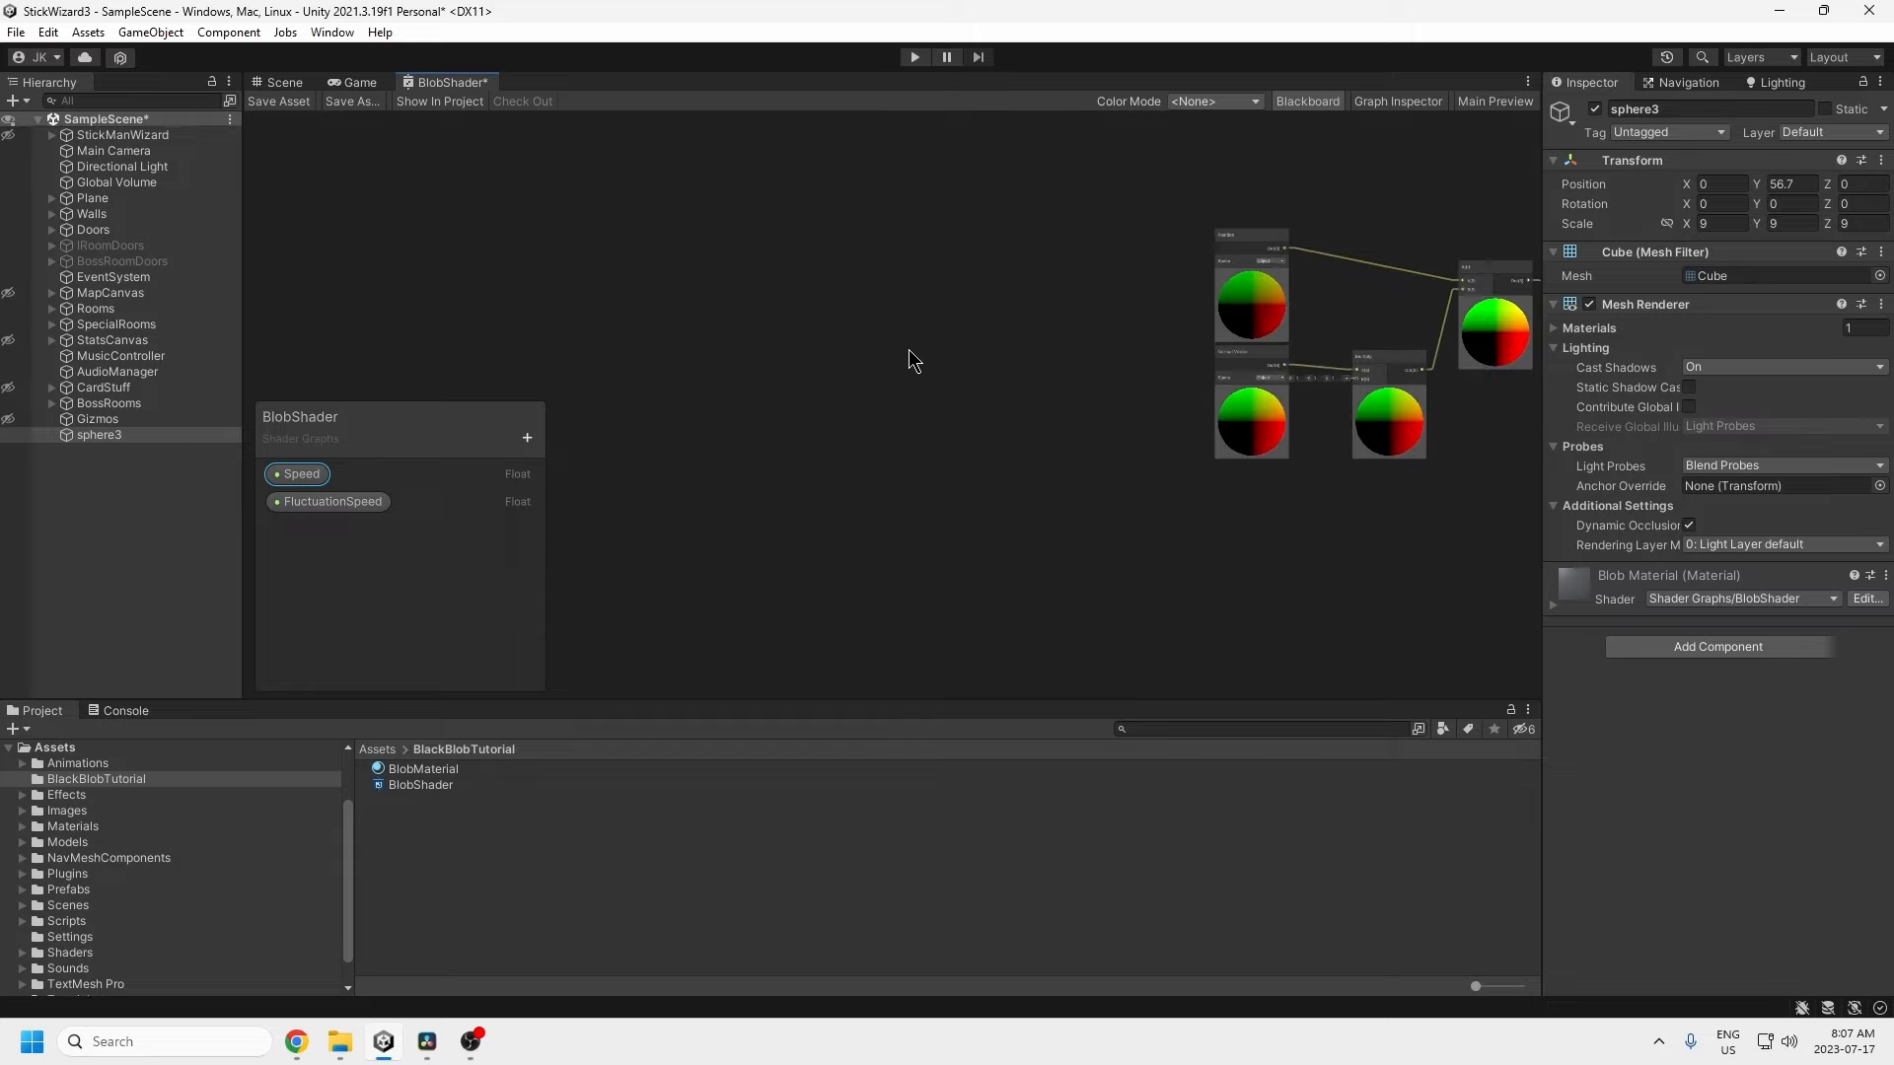
left_click_drag(292, 499, 593, 337)
key("space")
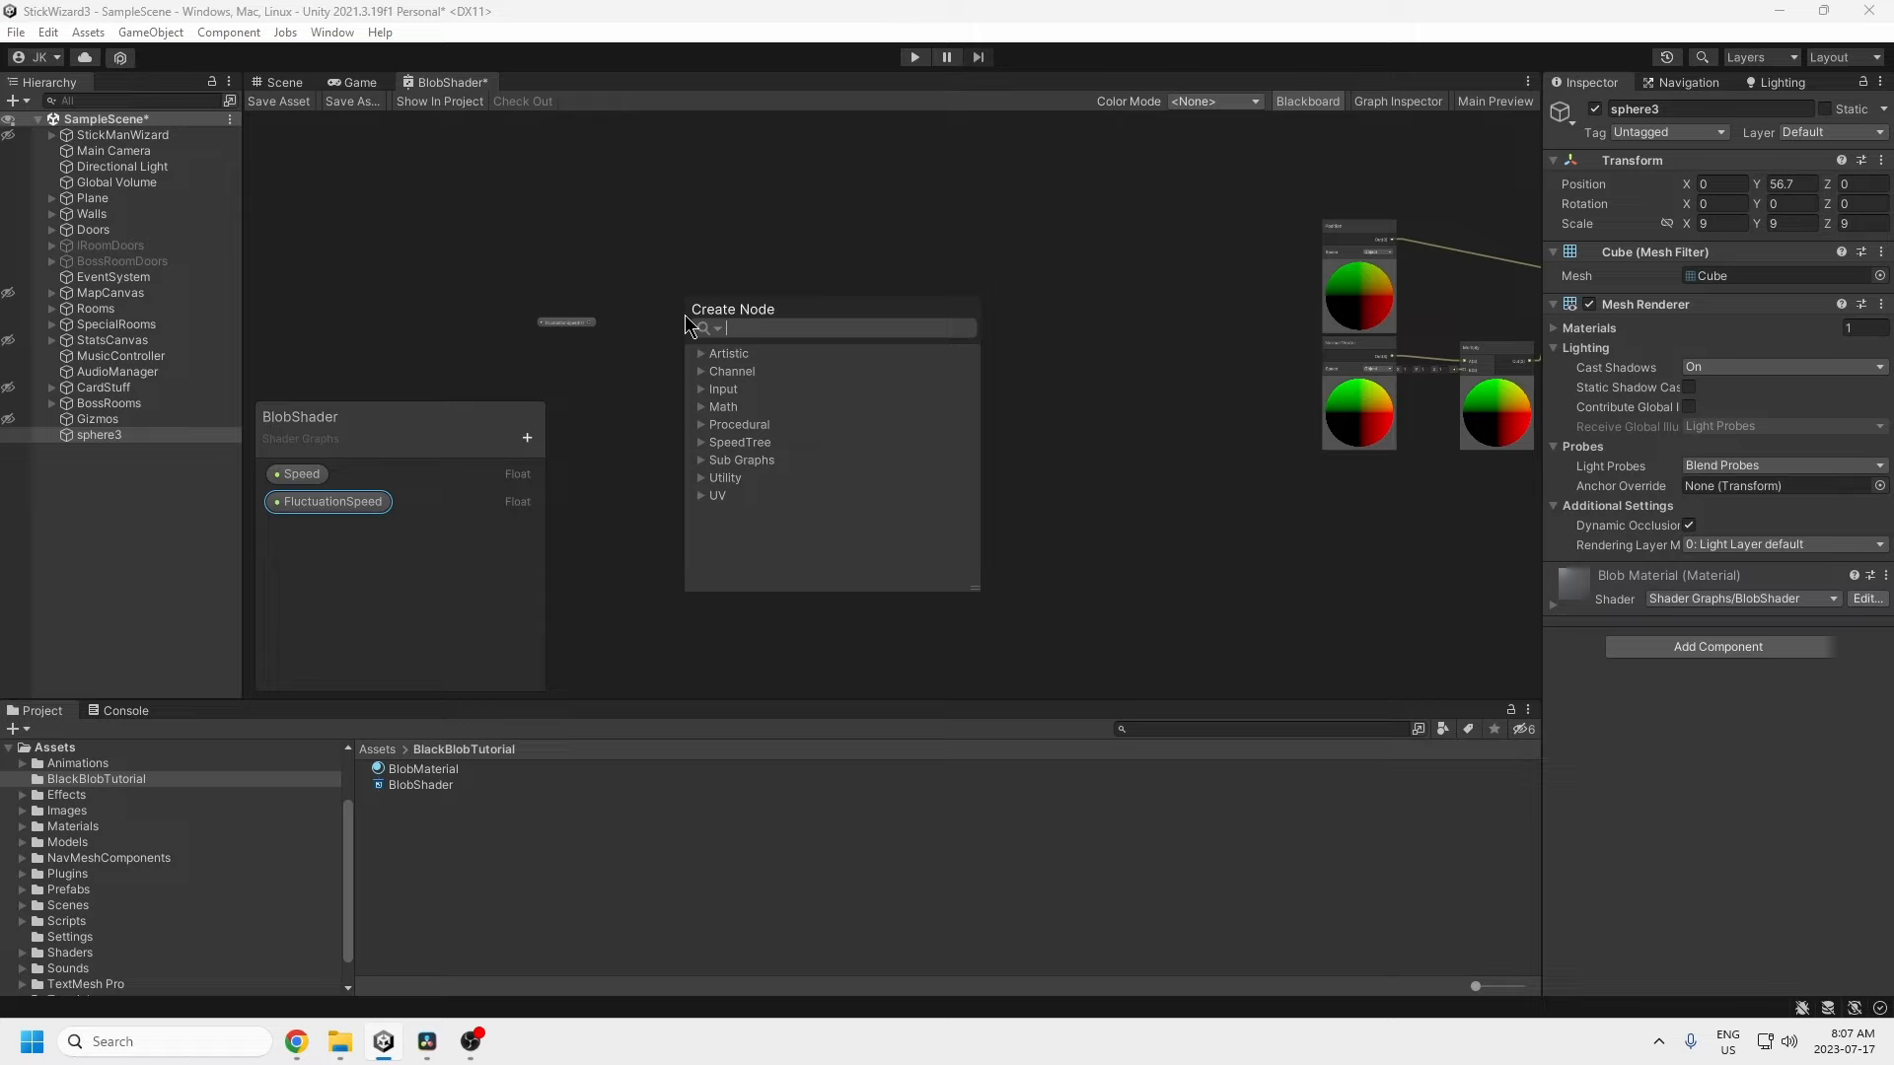
type("mult")
left_click(800, 496)
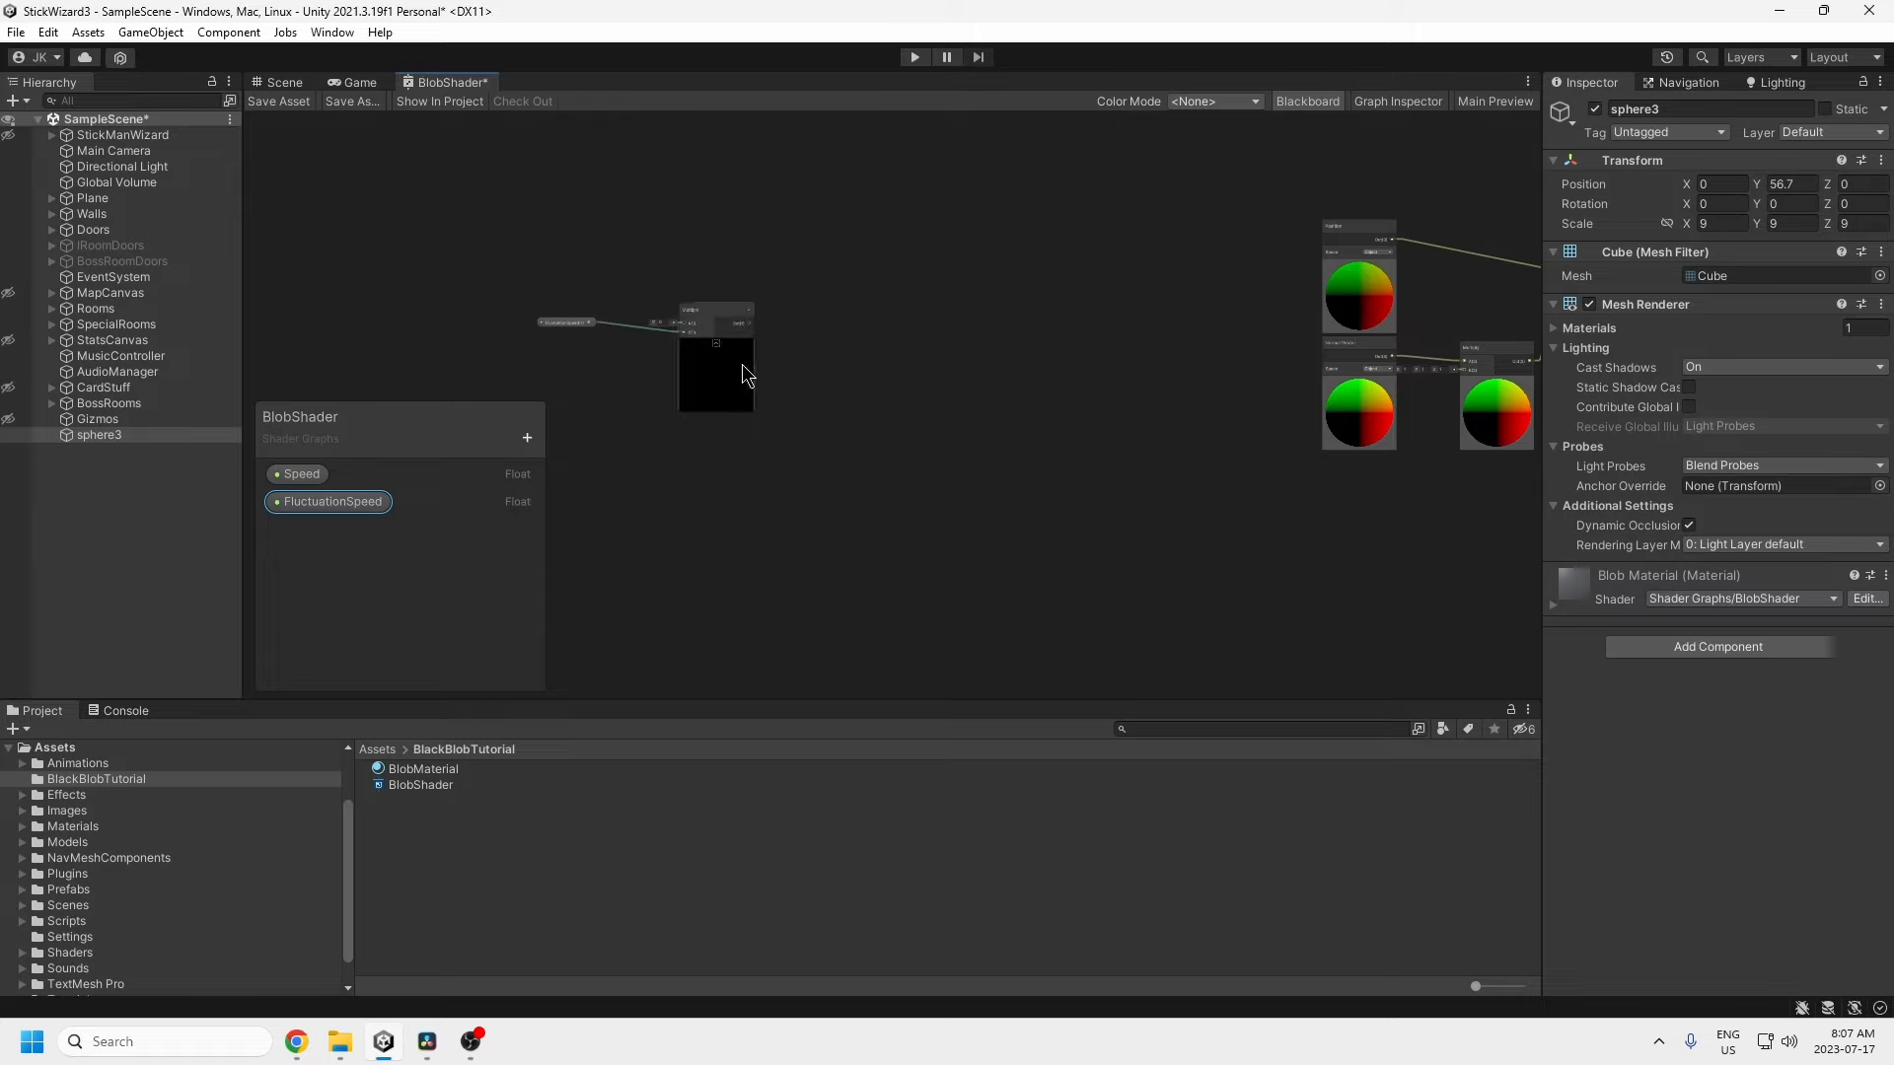
left_click(716, 350)
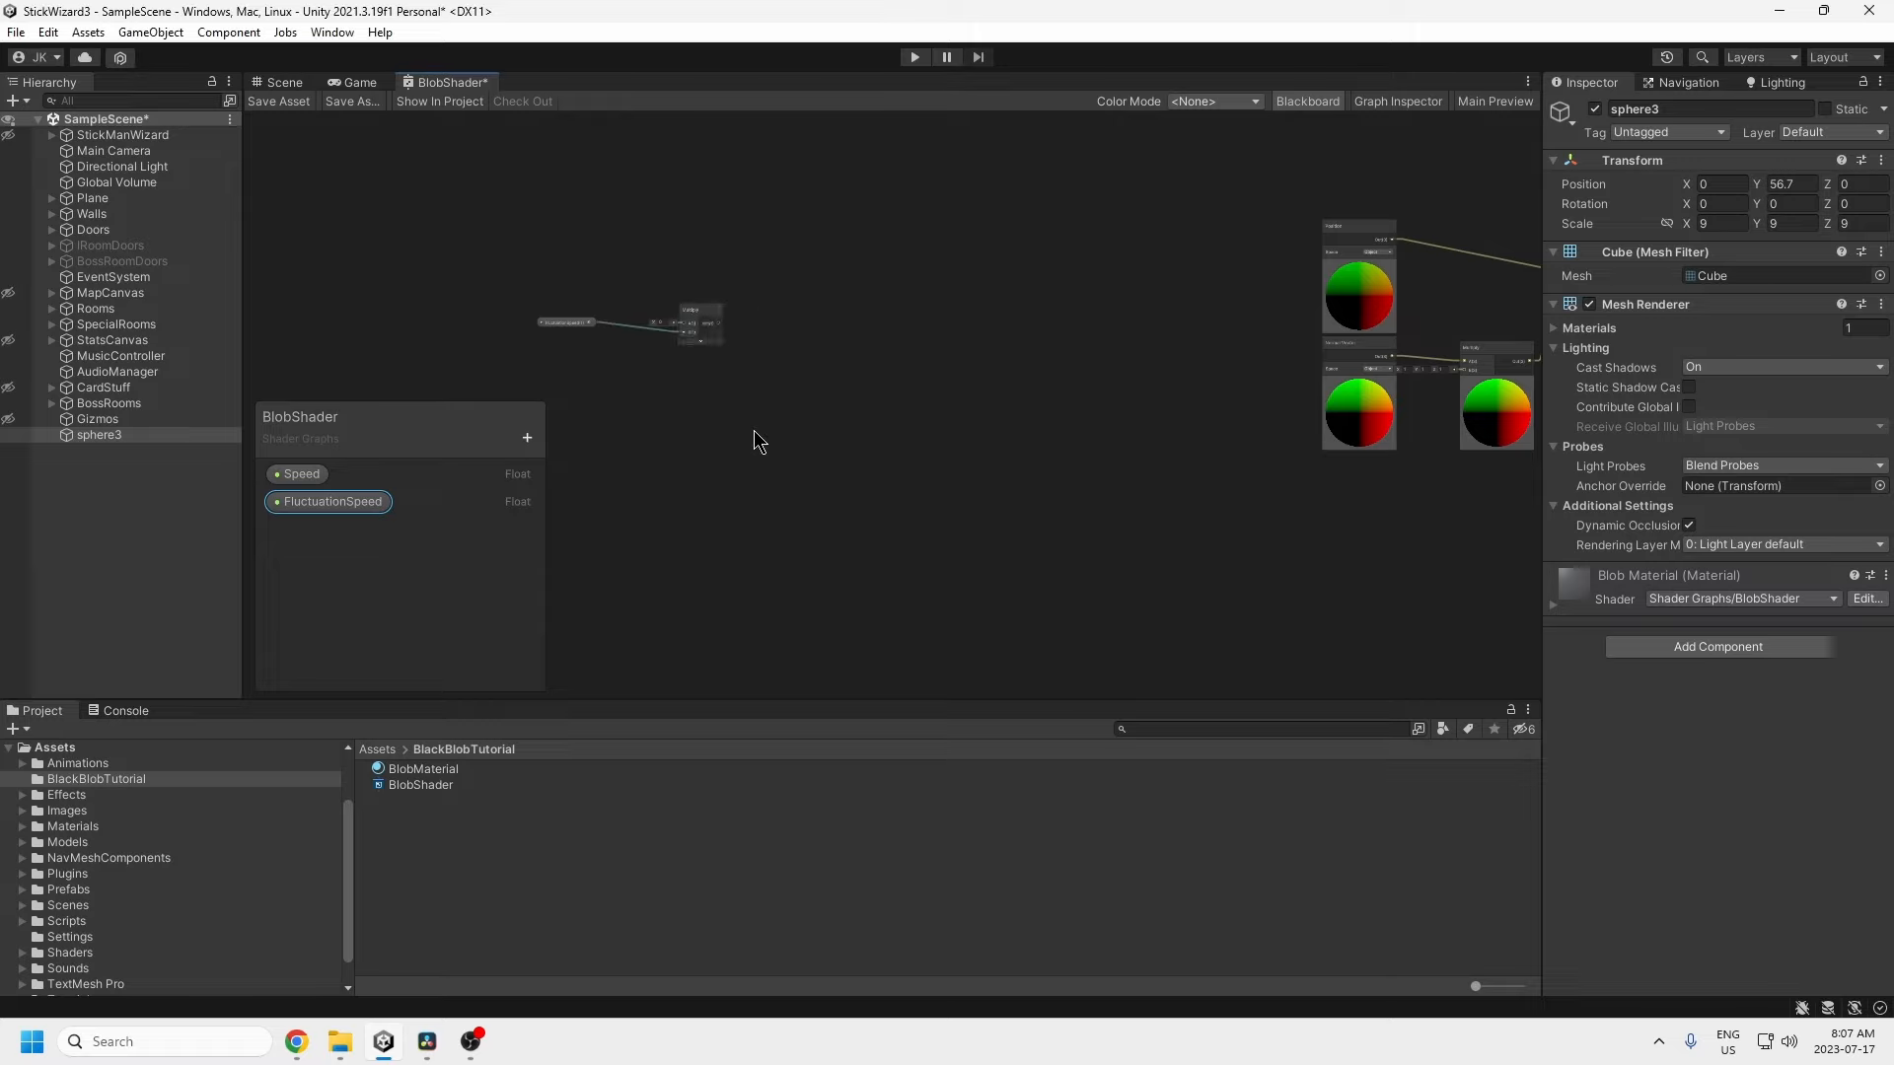
Step: Add a Time node to the canvas below the Multiply node
middle_click_drag(724, 460, 930, 447)
left_click(809, 394)
right_click(808, 394)
left_click(879, 403)
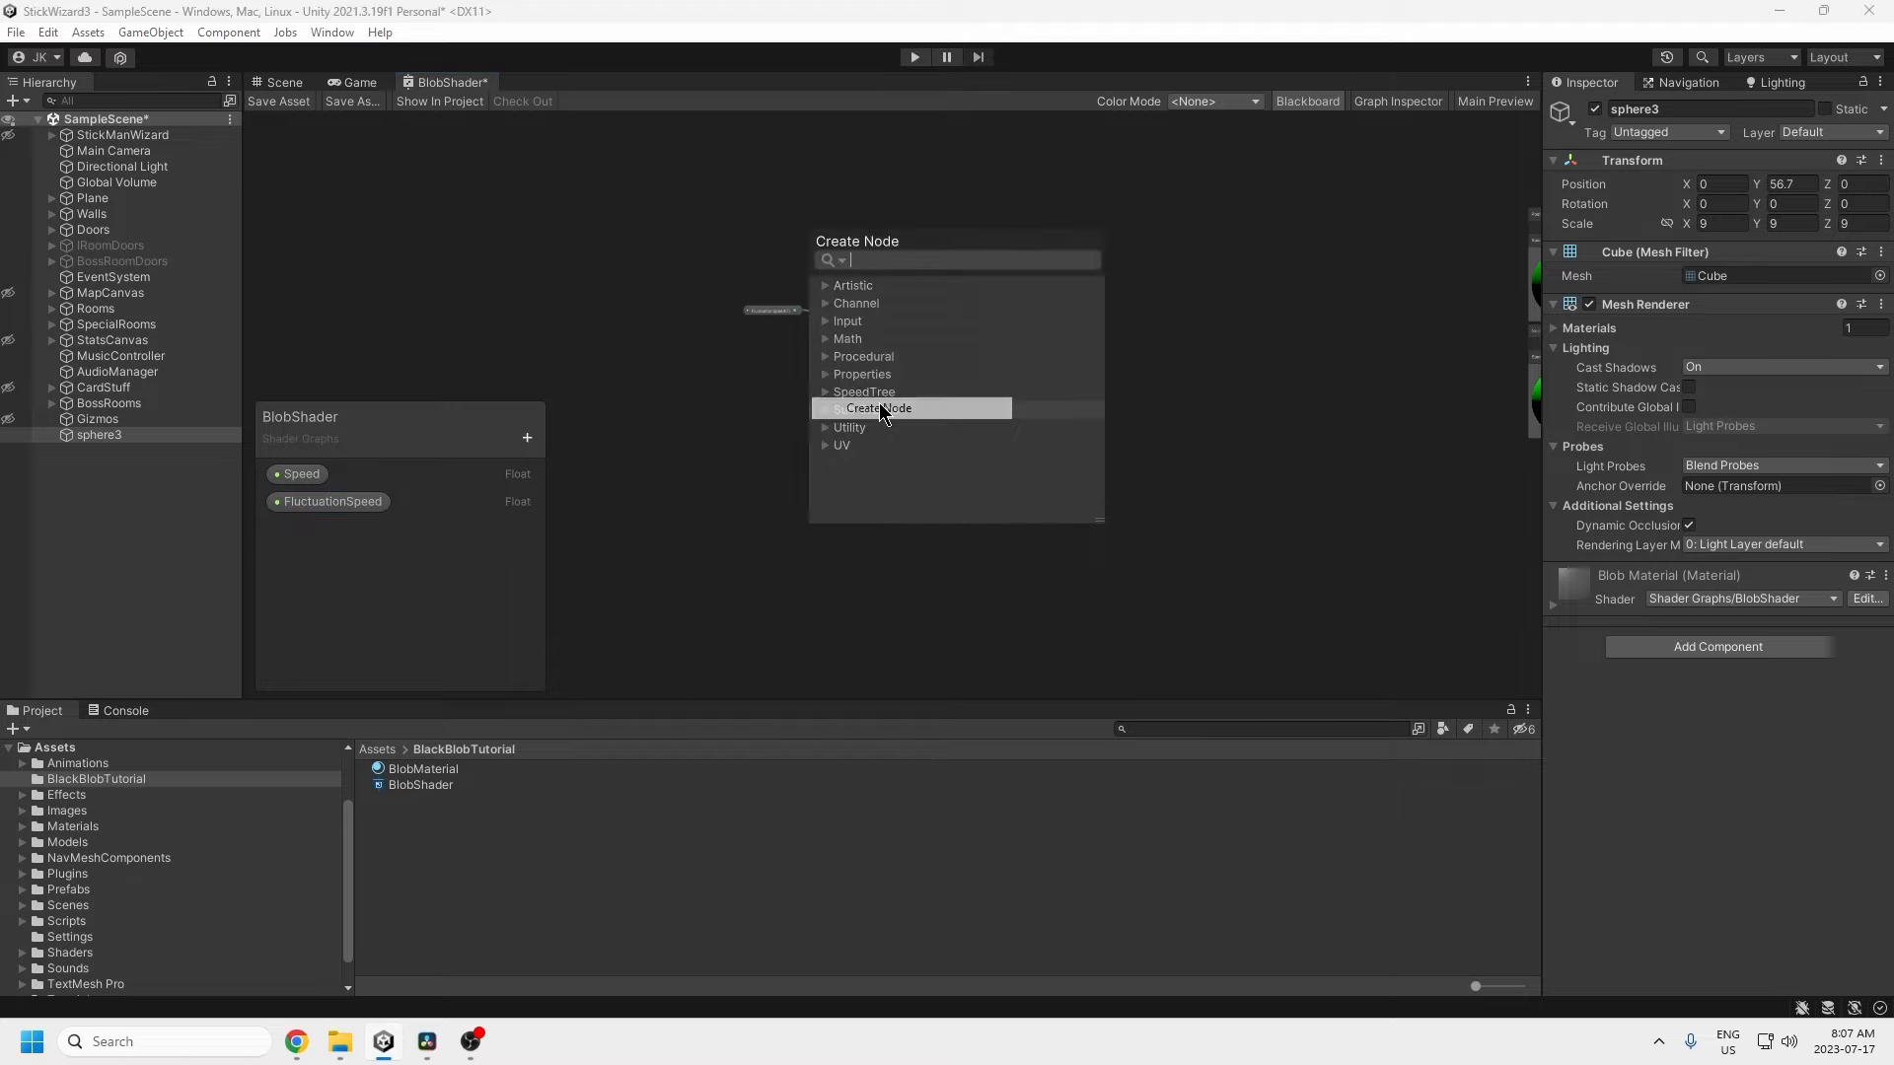
type("time")
key("Return")
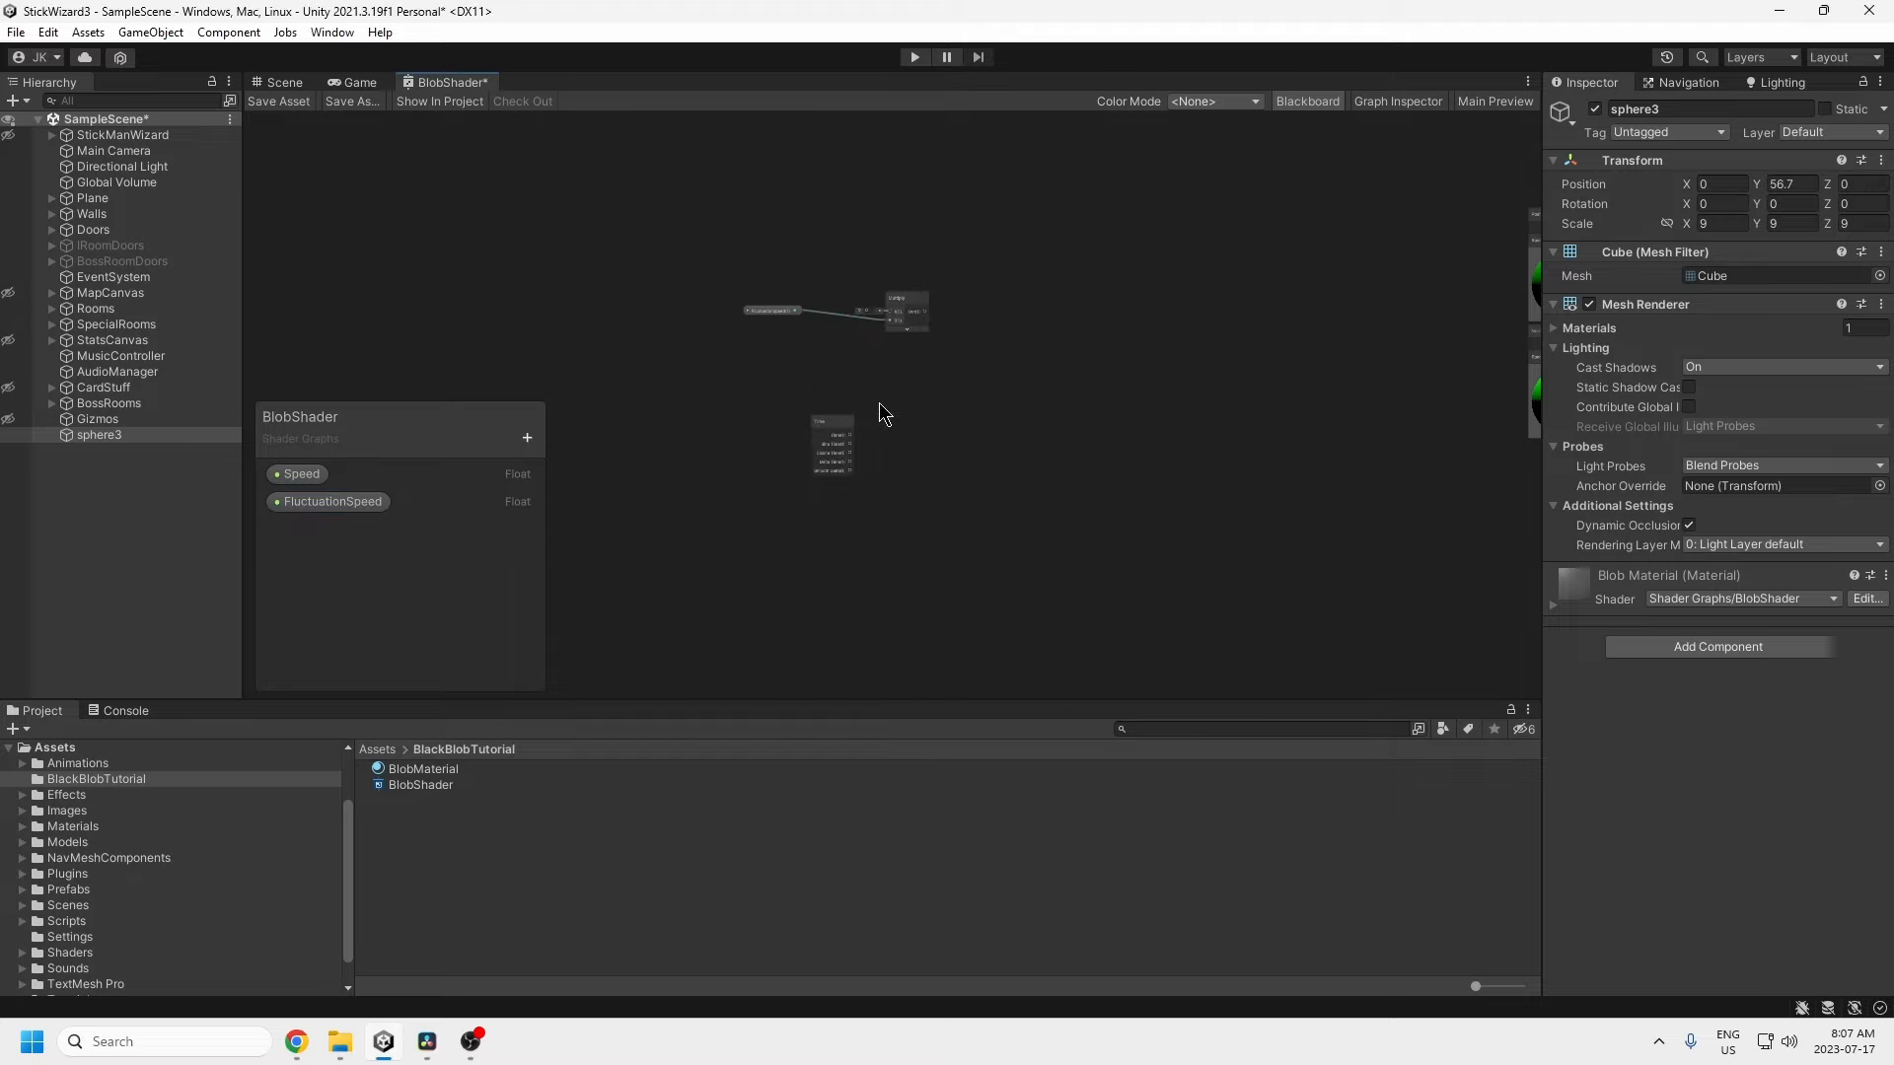